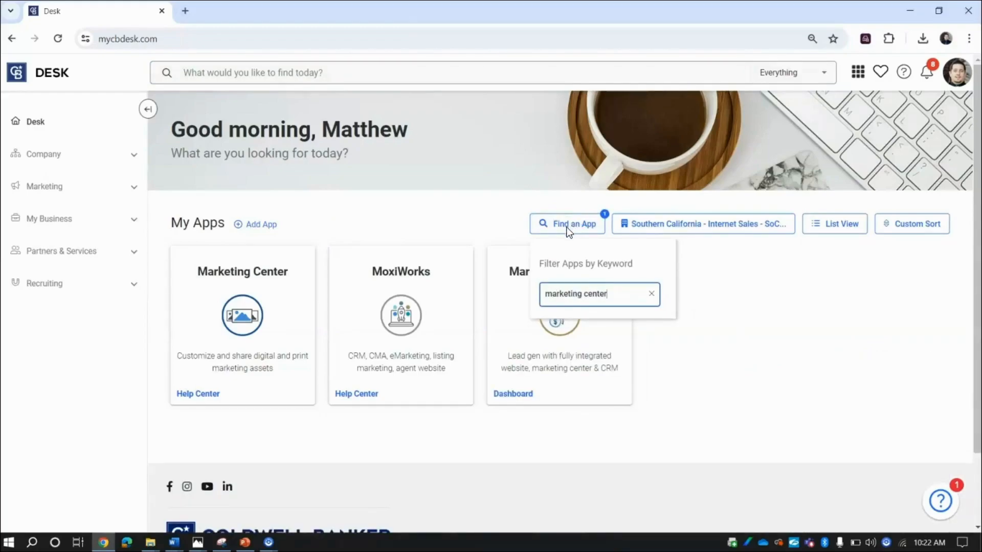
# - Clear the app keyword filter and leave the top search box empty after trying 'marketing center'
pyautogui.press('BackSpace')
pyautogui.press('BackSpace')
pyautogui.press('BackSpace')
pyautogui.press('BackSpace')
pyautogui.press('BackSpace')
pyautogui.press('BackSpace')
pyautogui.press('BackSpace')
pyautogui.press('BackSpace')
pyautogui.press('BackSpace')
pyautogui.press('BackSpace')
pyautogui.press('BackSpace')
pyautogui.press('BackSpace')
pyautogui.press('BackSpace')
pyautogui.press('BackSpace')
pyautogui.press('BackSpace')
pyautogui.press('BackSpace')
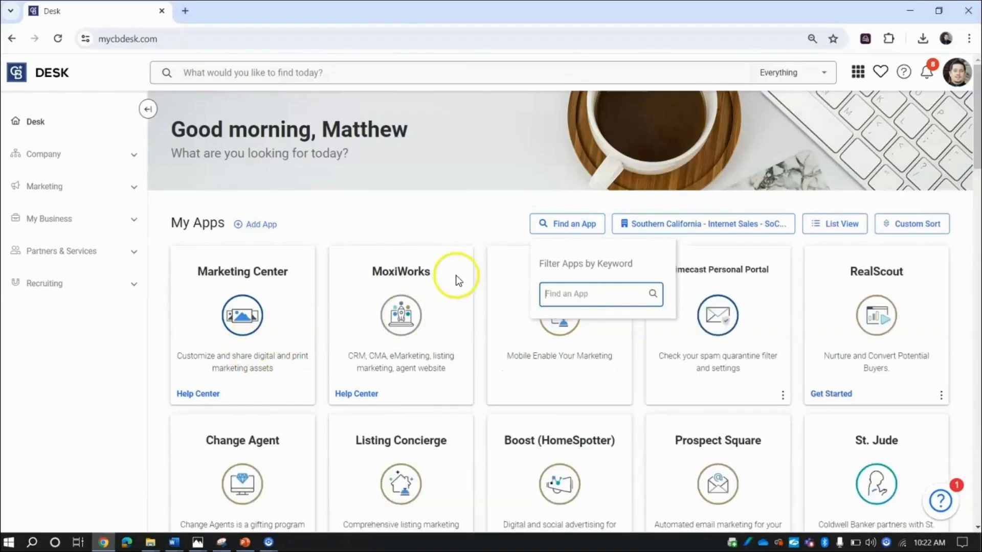
pyautogui.click(271, 74)
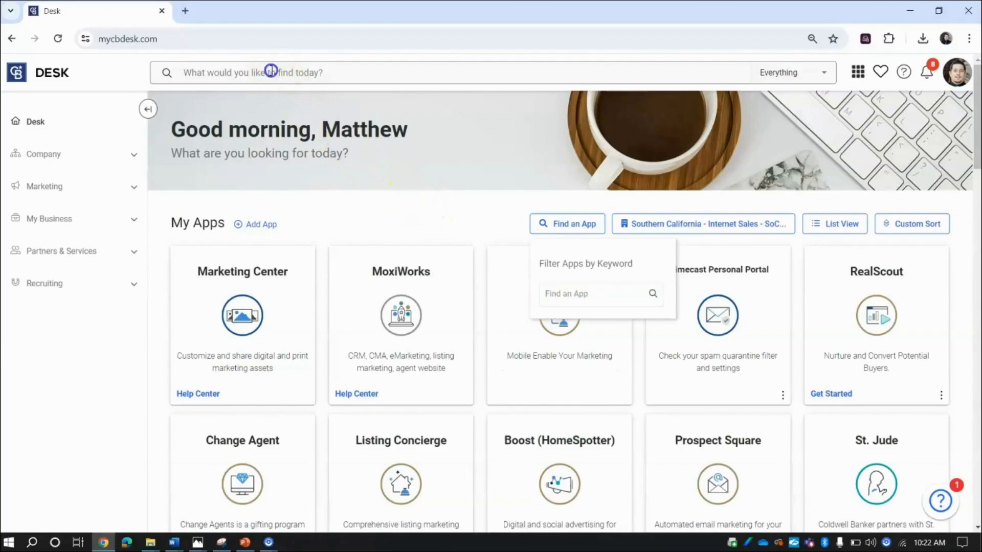
pyautogui.click(271, 70)
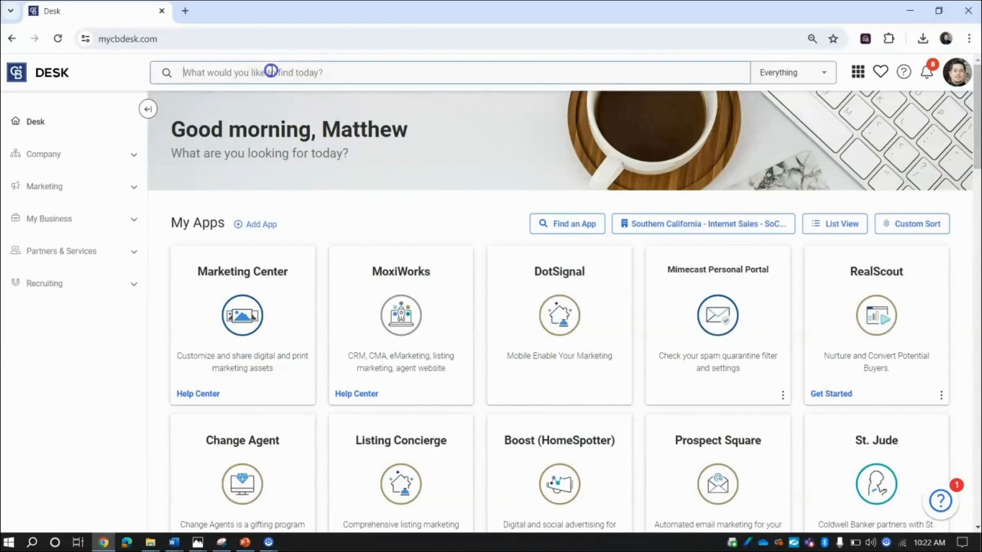
pyautogui.write('marketing center')
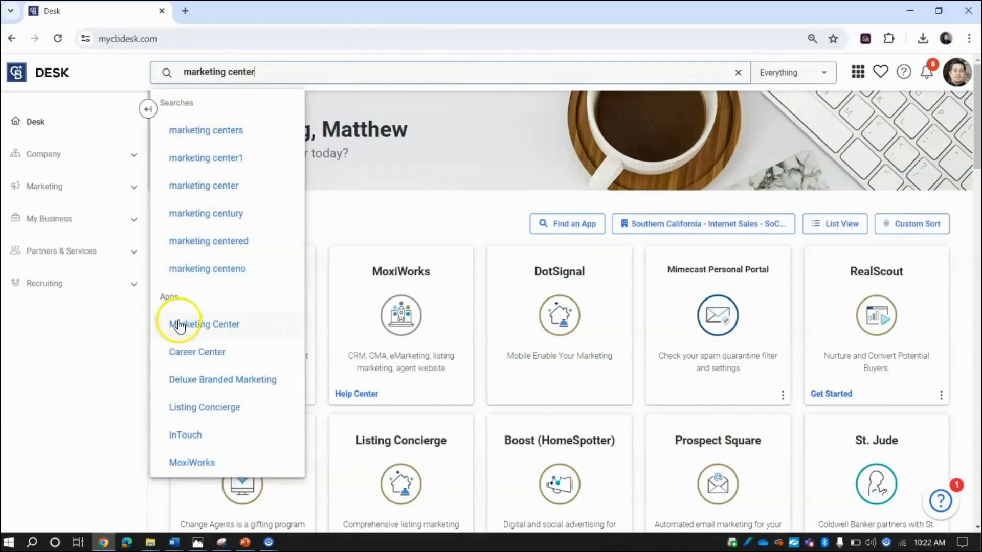
pyautogui.click(483, 214)
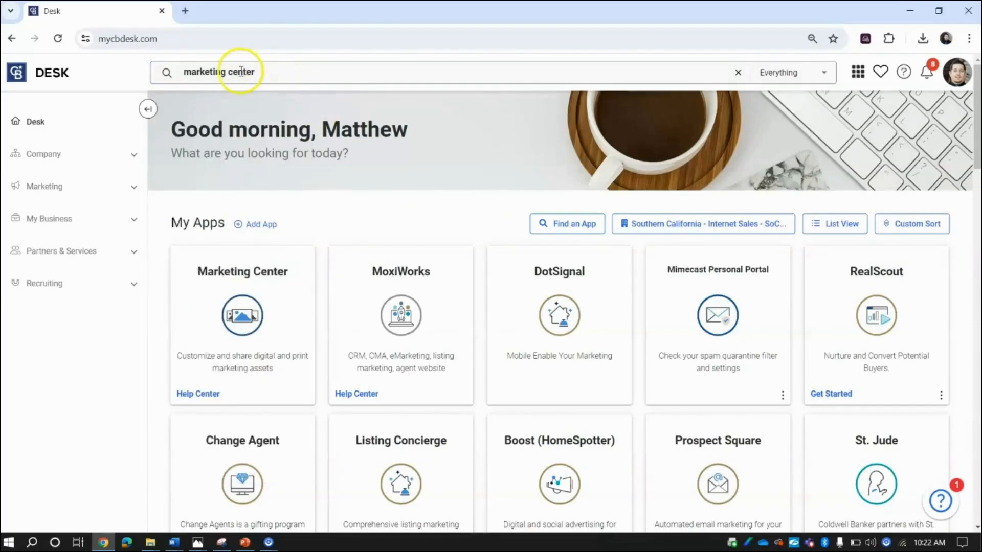
pyautogui.click(211, 71)
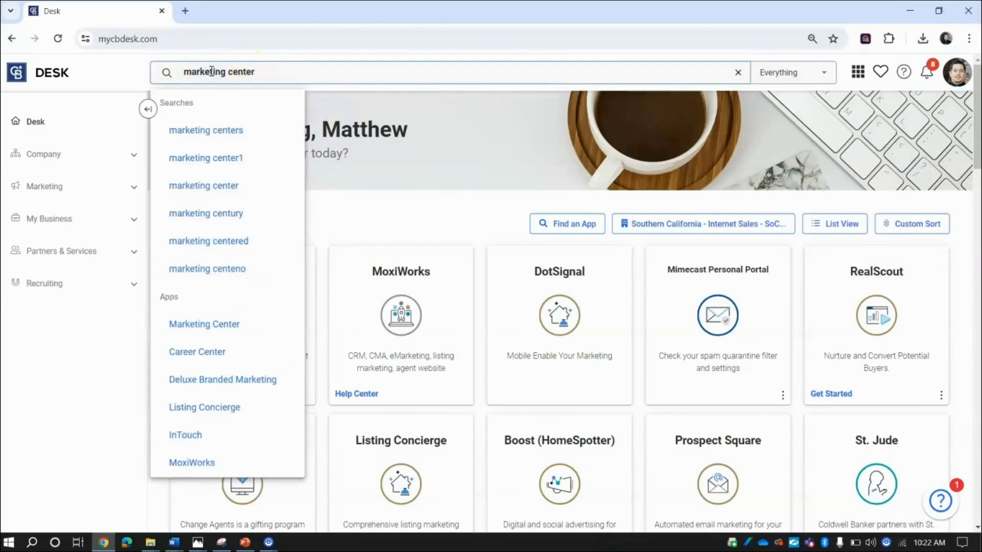
pyautogui.press('BackSpace')
pyautogui.press('BackSpace')
pyautogui.press('BackSpace')
pyautogui.press('BackSpace')
pyautogui.press('BackSpace')
pyautogui.press('BackSpace')
pyautogui.press('BackSpace')
pyautogui.press('BackSpace')
pyautogui.press('BackSpace')
pyautogui.press('BackSpace')
pyautogui.press('BackSpace')
pyautogui.press('BackSpace')
pyautogui.press('BackSpace')
pyautogui.press('BackSpace')
pyautogui.press('BackSpace')
pyautogui.press('BackSpace')
pyautogui.click(410, 165)
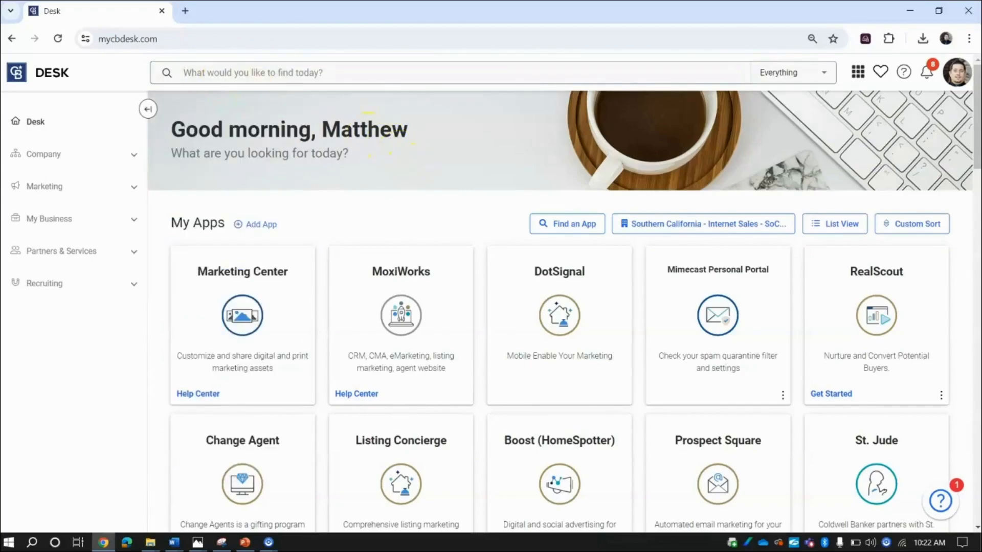
pyautogui.moveTo(976, 165); pyautogui.dragTo(977, 296)
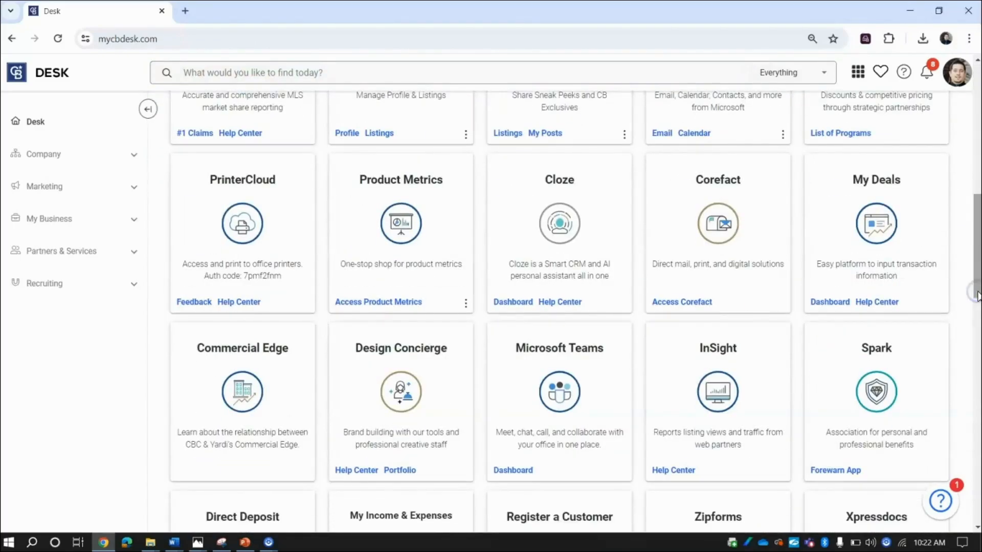
pyautogui.scroll(-2, 975, 335)
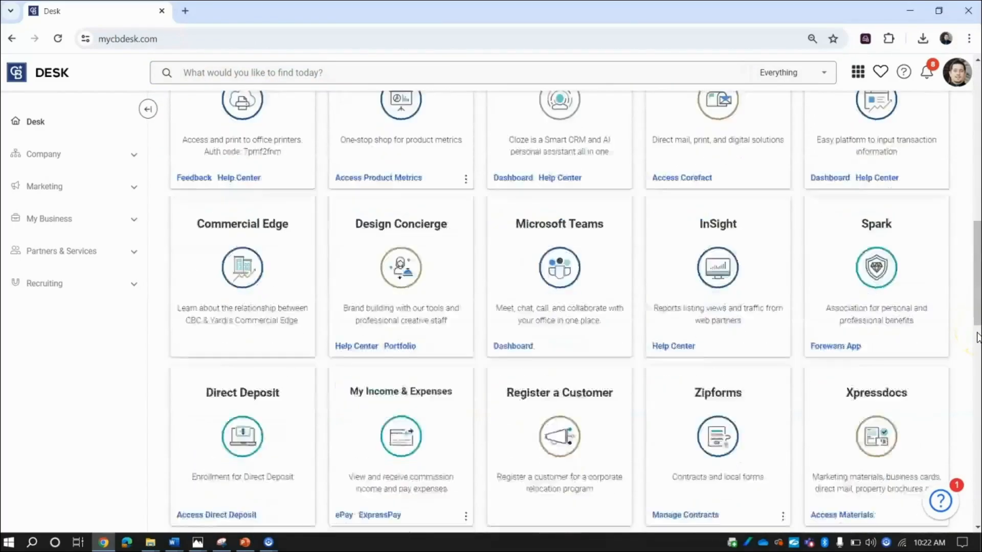
pyautogui.scroll(-15, 975, 336)
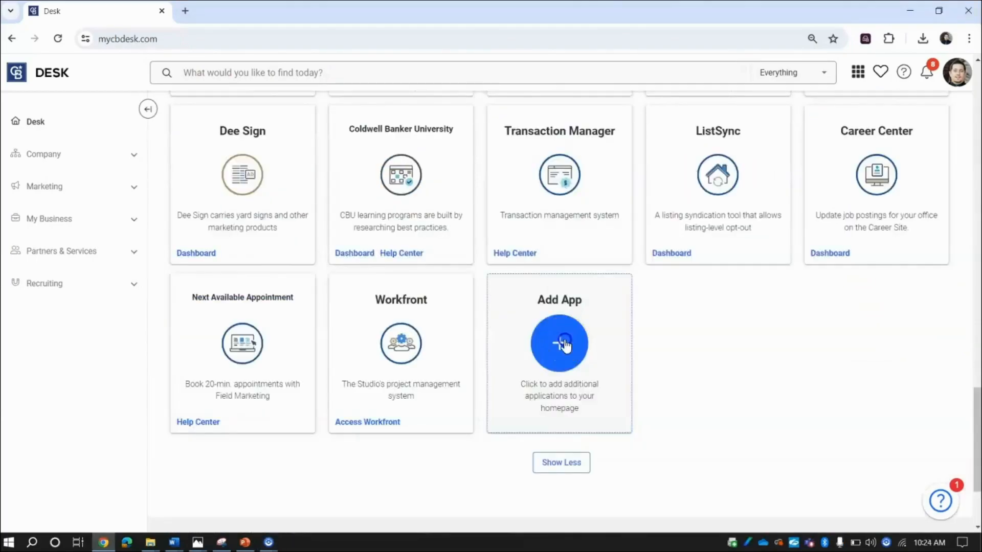
pyautogui.click(563, 342)
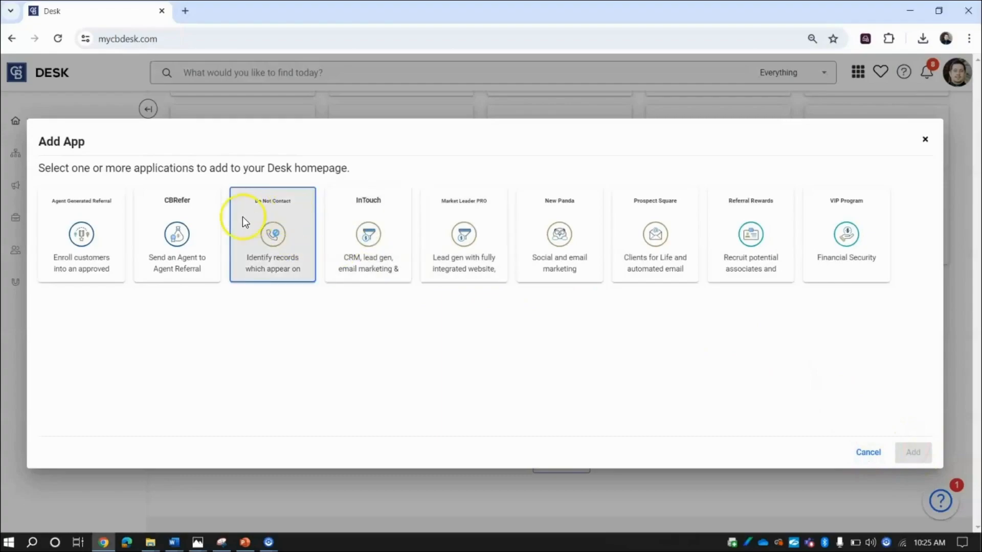
pyautogui.click(90, 230)
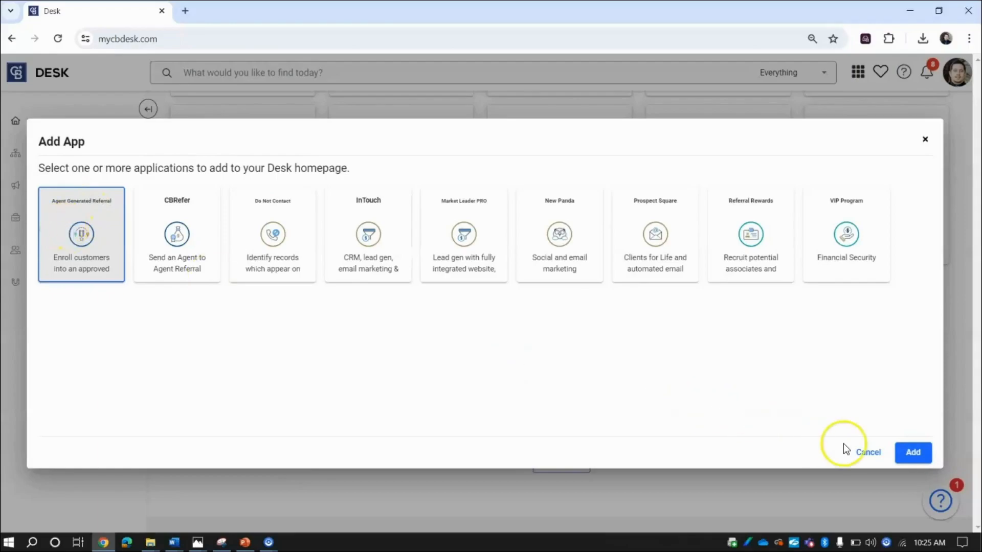
pyautogui.click(872, 456)
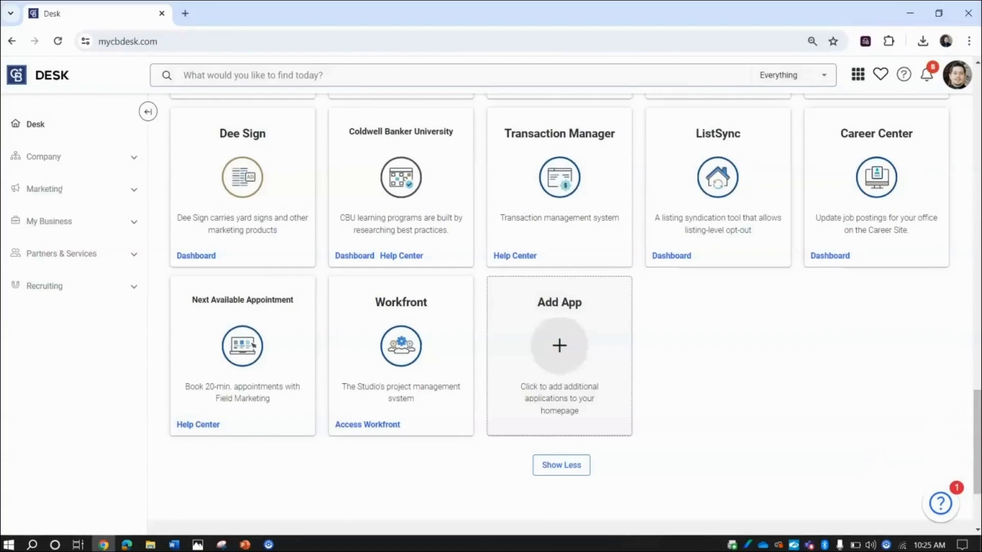
# - View the Marketing Center Help Center's Training Resources, then return to Desk and launch Marketing Center
pyautogui.click(903, 373)
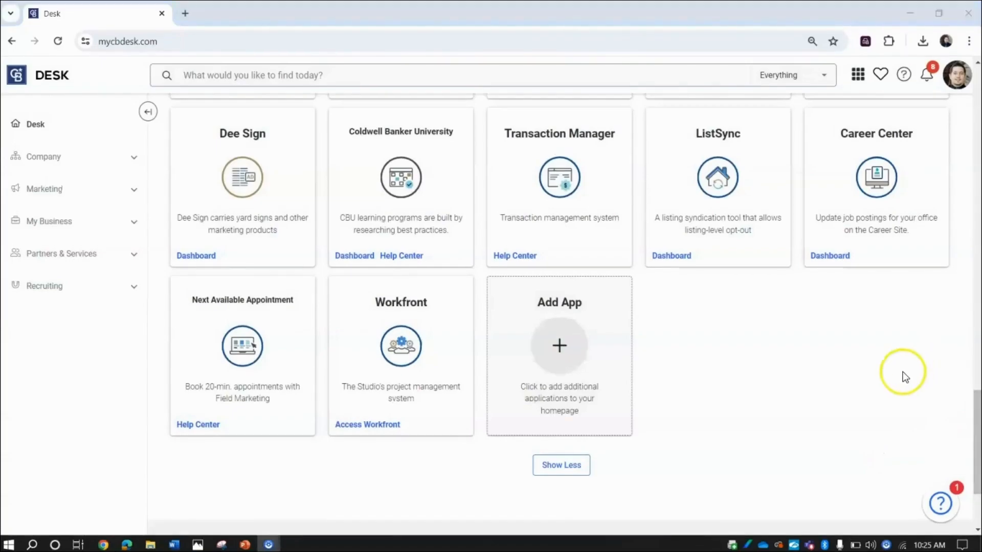
pyautogui.scroll(3, 903, 372)
pyautogui.scroll(15, 903, 378)
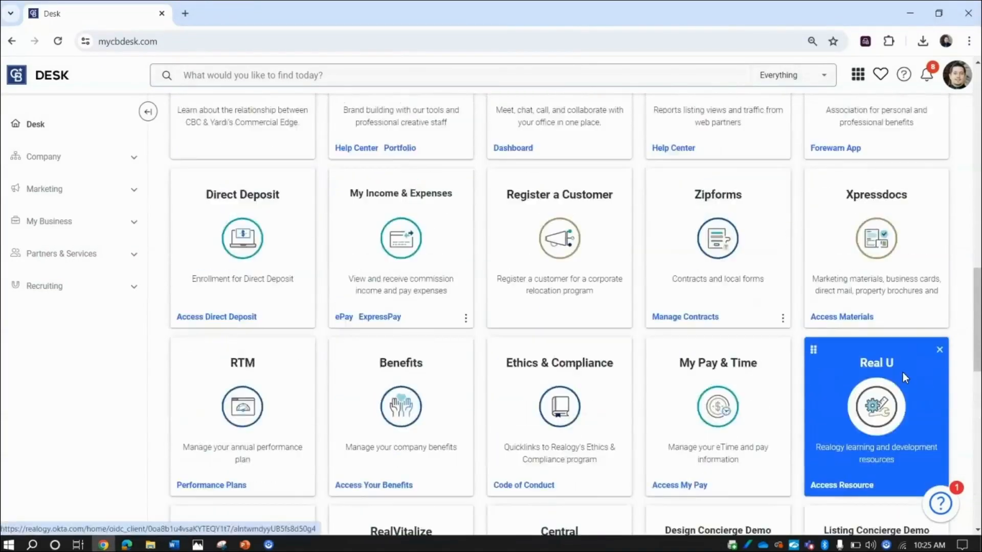
pyautogui.scroll(10, 903, 372)
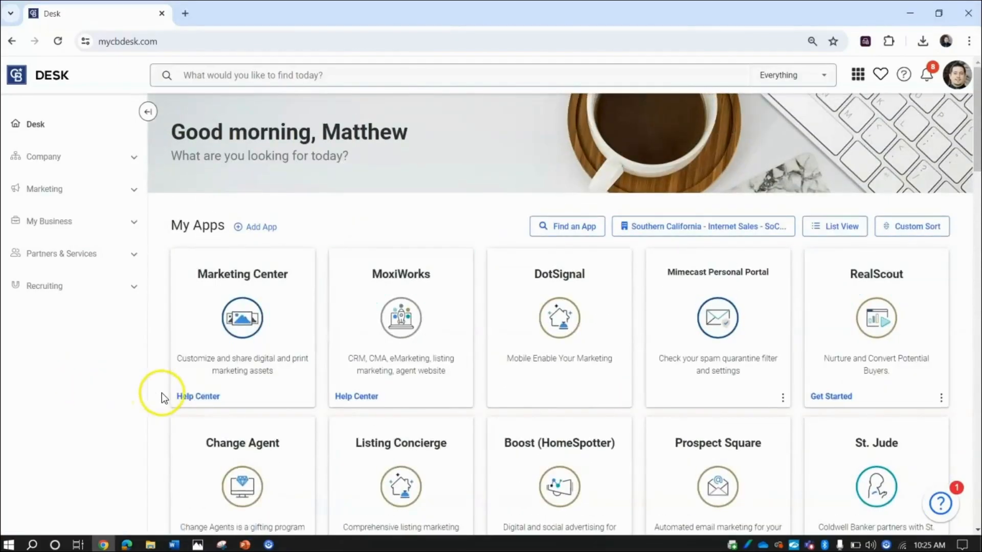
pyautogui.click(189, 399)
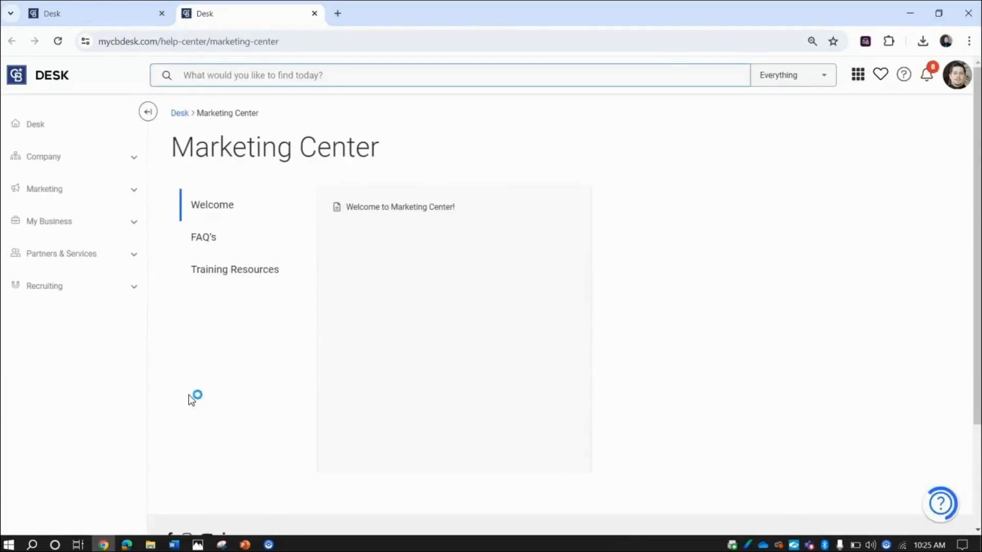
pyautogui.click(247, 276)
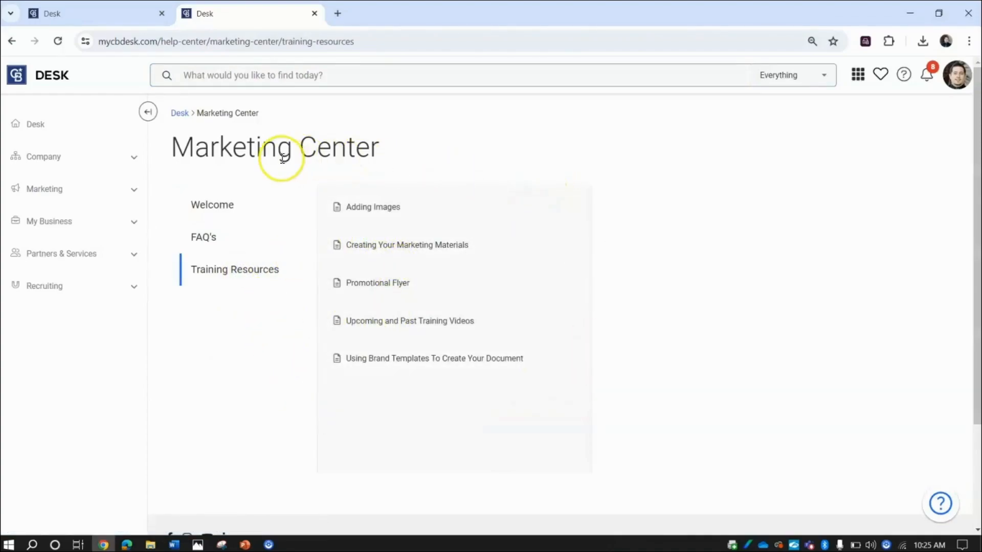
pyautogui.click(180, 113)
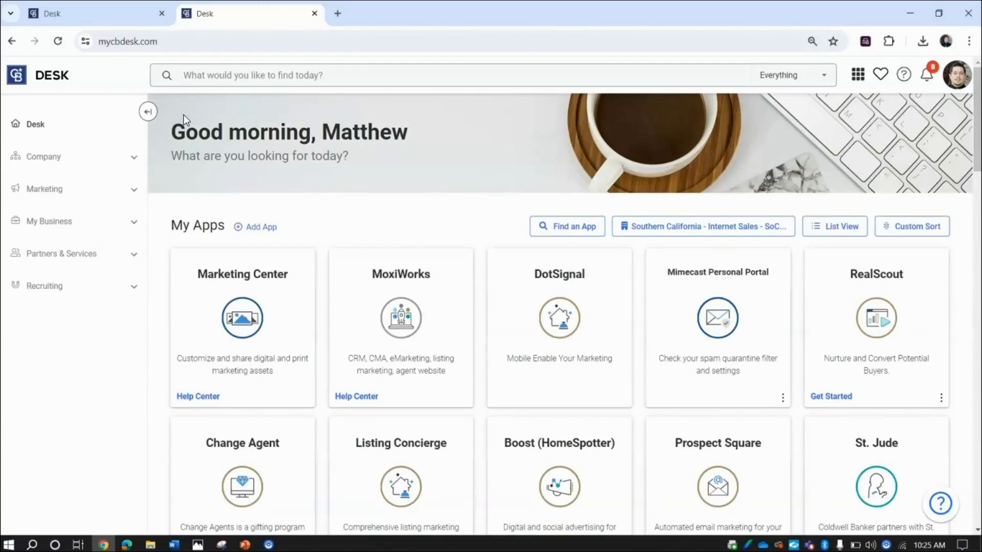
pyautogui.click(245, 320)
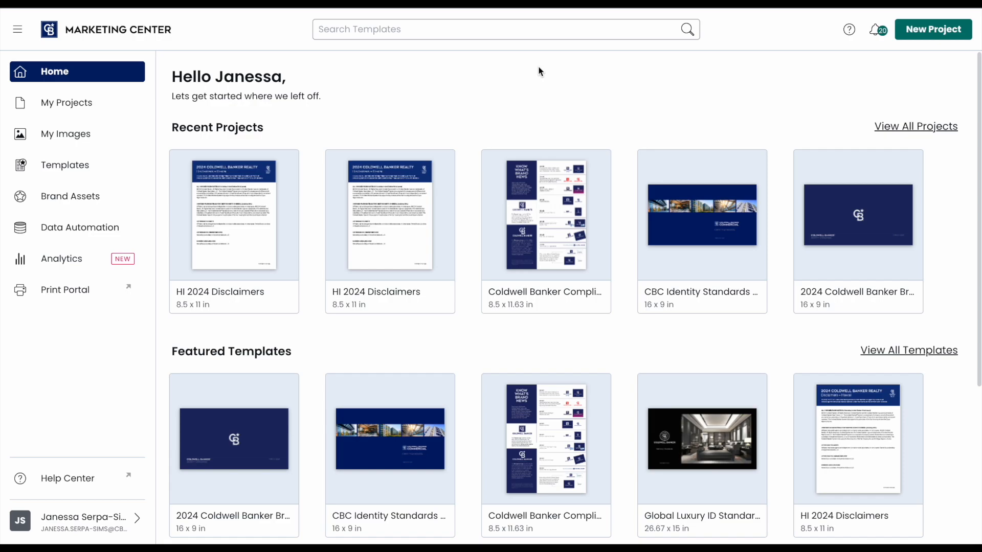
# - Scroll down the home page past recent projects and featured templates, then back to the top
pyautogui.scroll(-2, 540, 71)
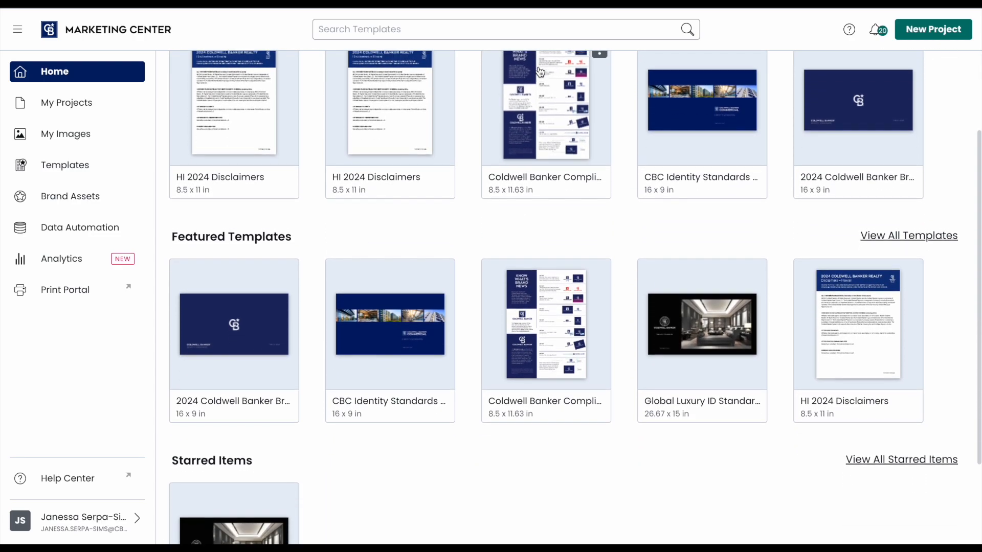
pyautogui.scroll(-3, 540, 71)
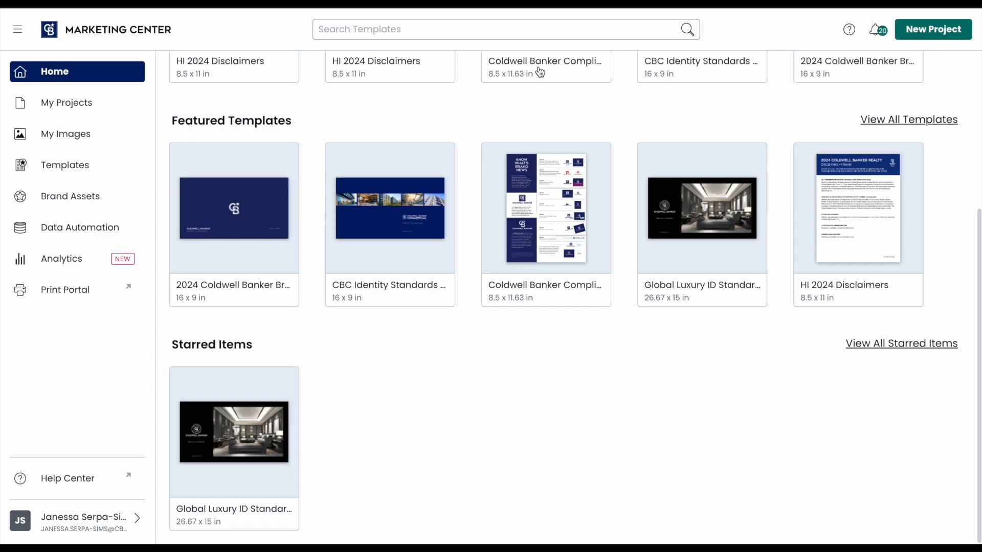
pyautogui.scroll(5, 540, 72)
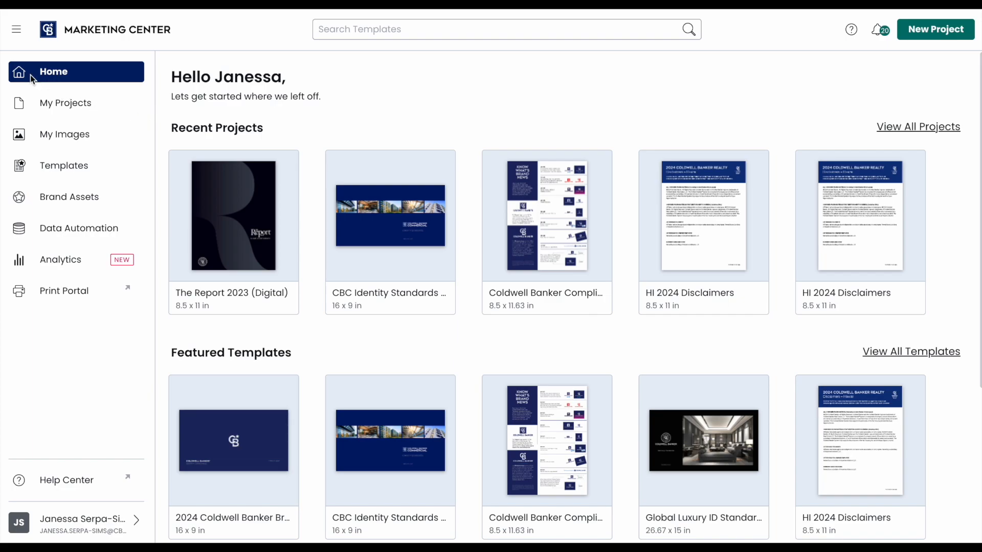
pyautogui.click(17, 31)
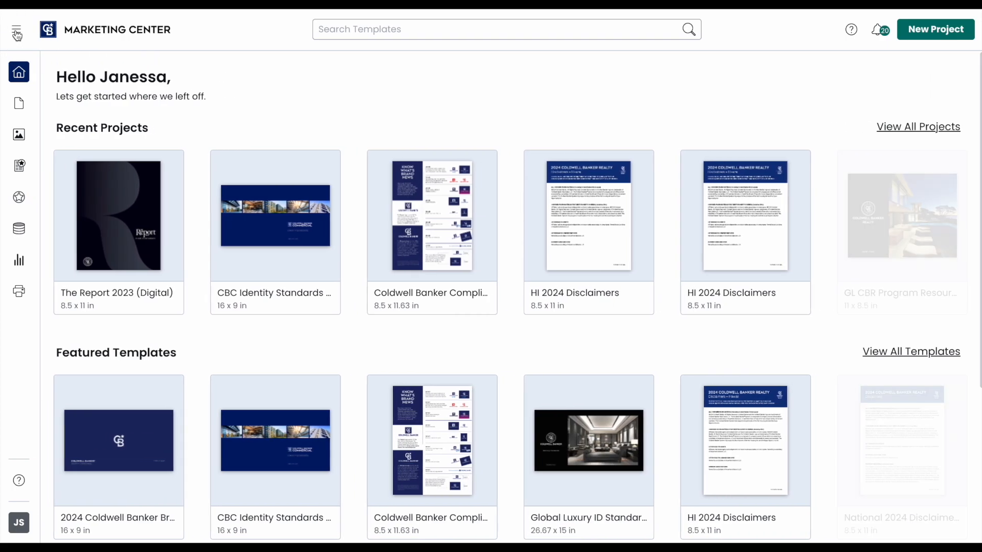
pyautogui.click(17, 34)
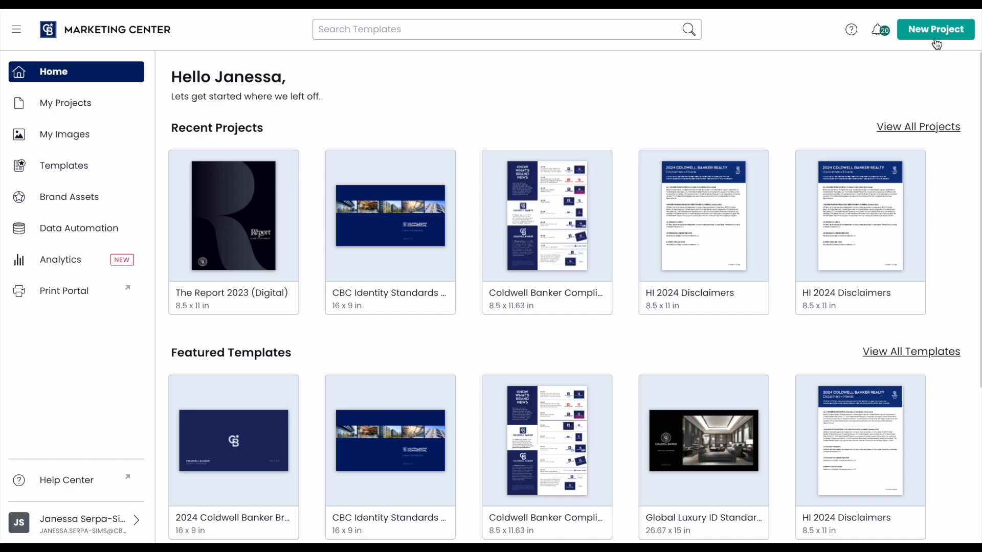
# - Go to My Projects, collapse the sidebar to icons, and dismiss the New Project options
pyautogui.click(54, 105)
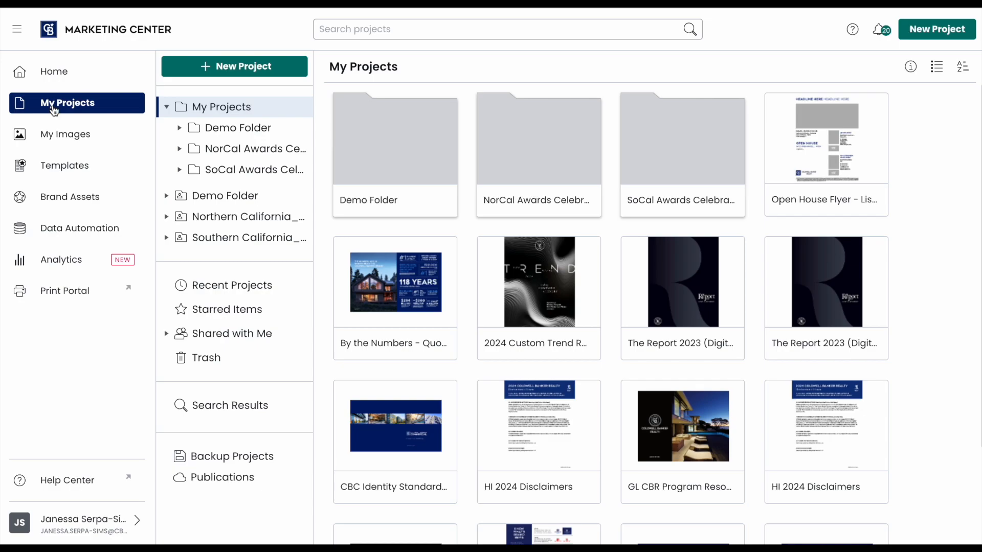
pyautogui.click(17, 29)
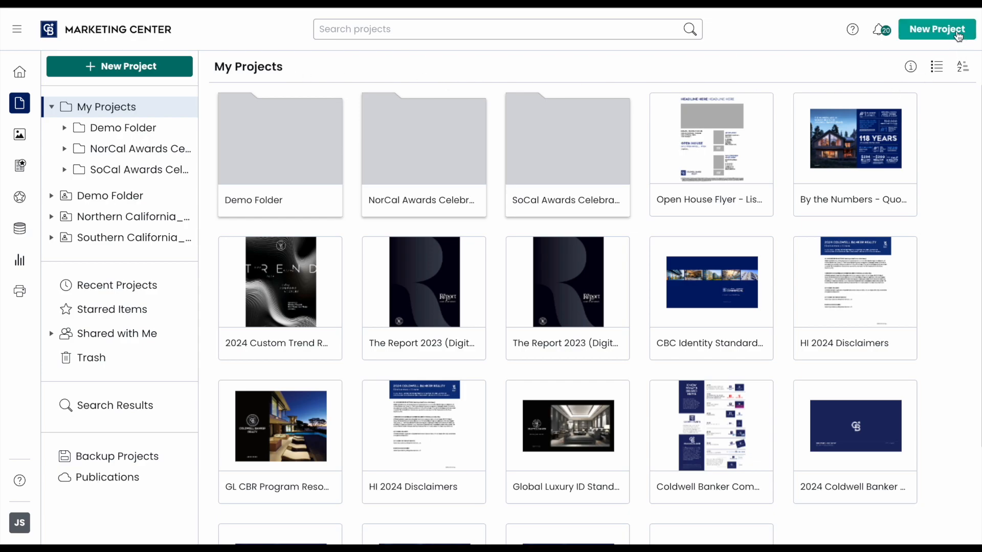
pyautogui.click(957, 35)
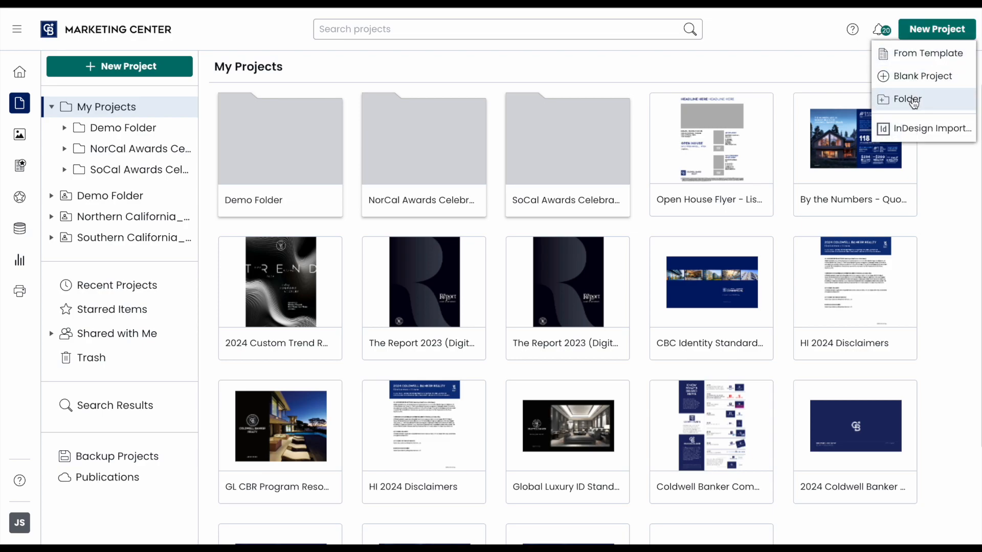
pyautogui.click(586, 87)
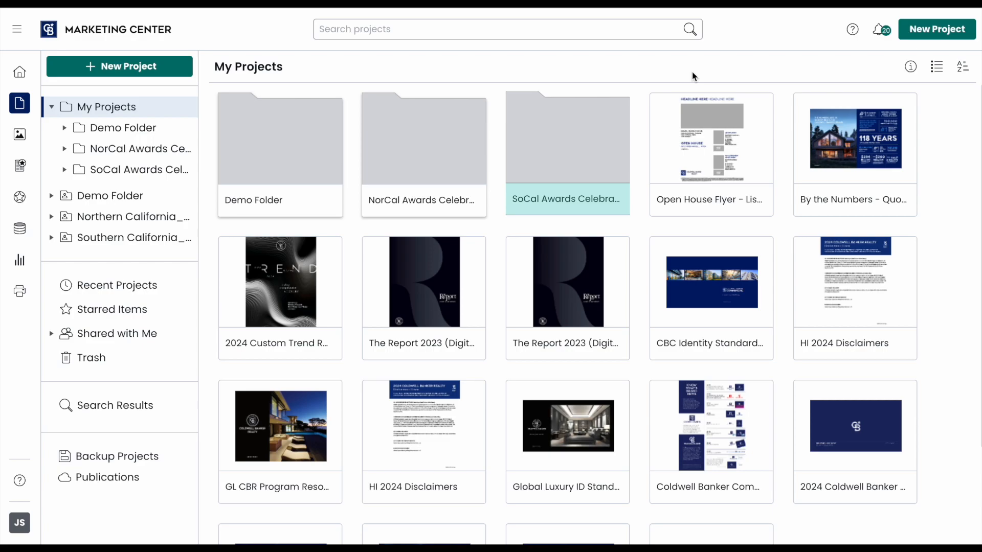
# - Move the Open House Flyer into the SoCal Awards folder
pyautogui.moveTo(751, 204)
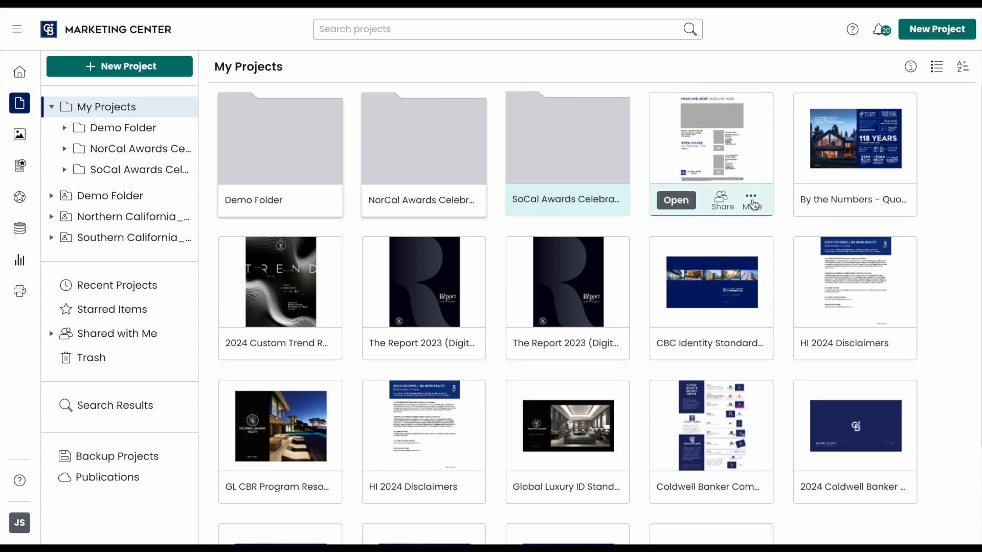
pyautogui.click(750, 198)
pyautogui.moveTo(736, 169); pyautogui.dragTo(282, 154)
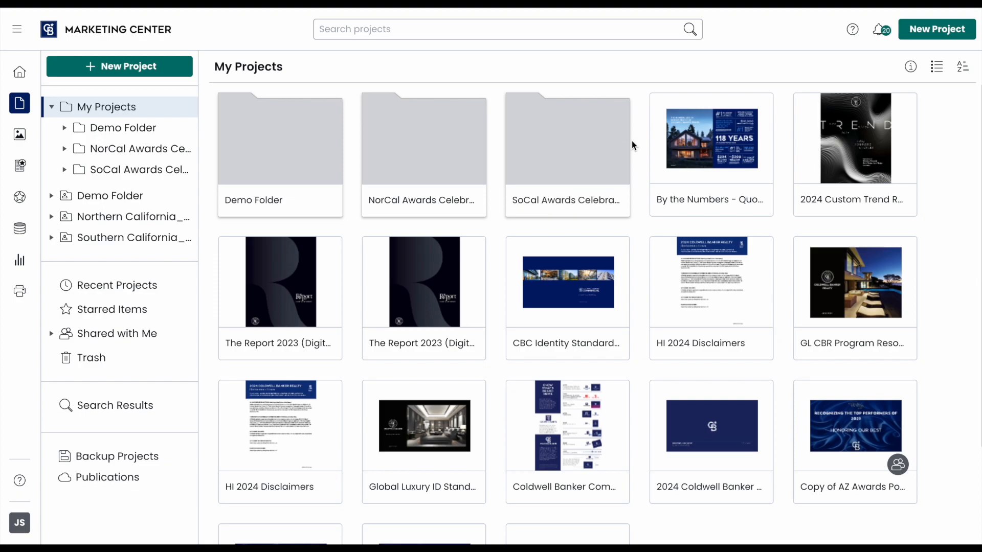
# - Add Demo Folder to Starred, then delete it
pyautogui.click(318, 198)
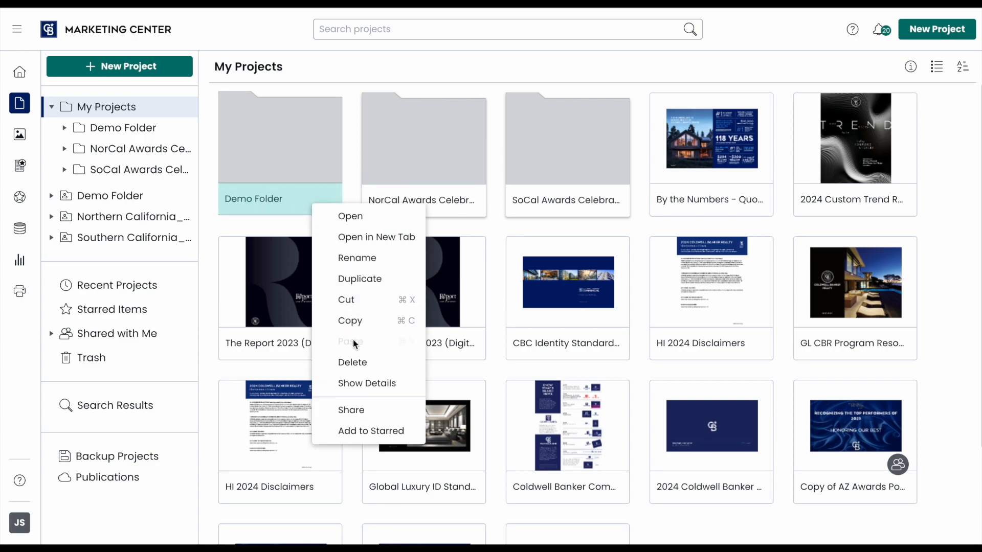
pyautogui.click(356, 432)
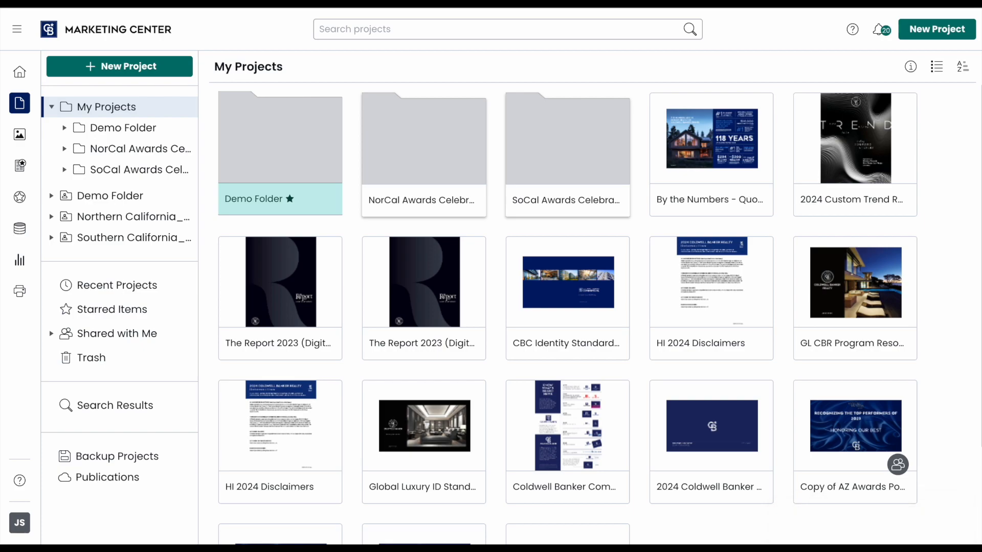
pyautogui.moveTo(322, 207)
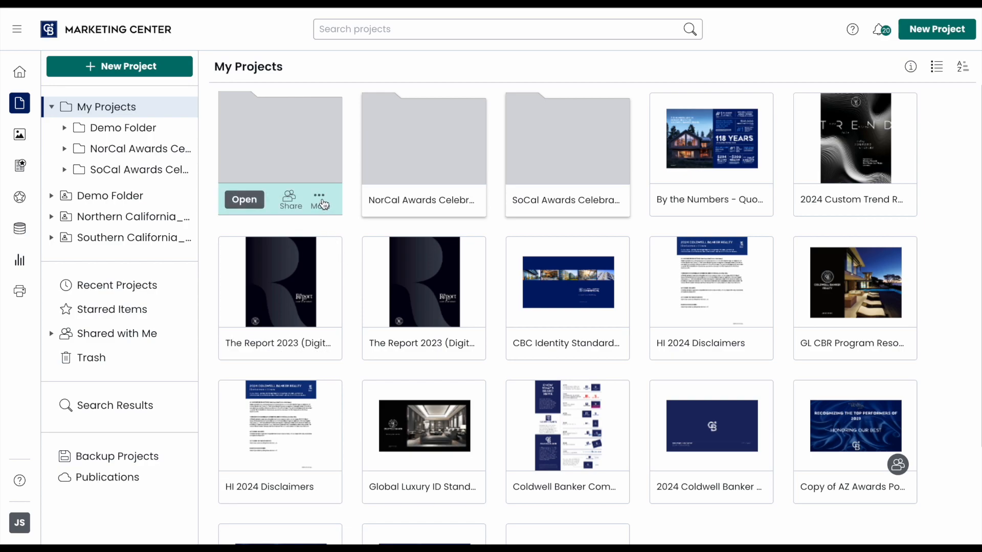
pyautogui.click(322, 204)
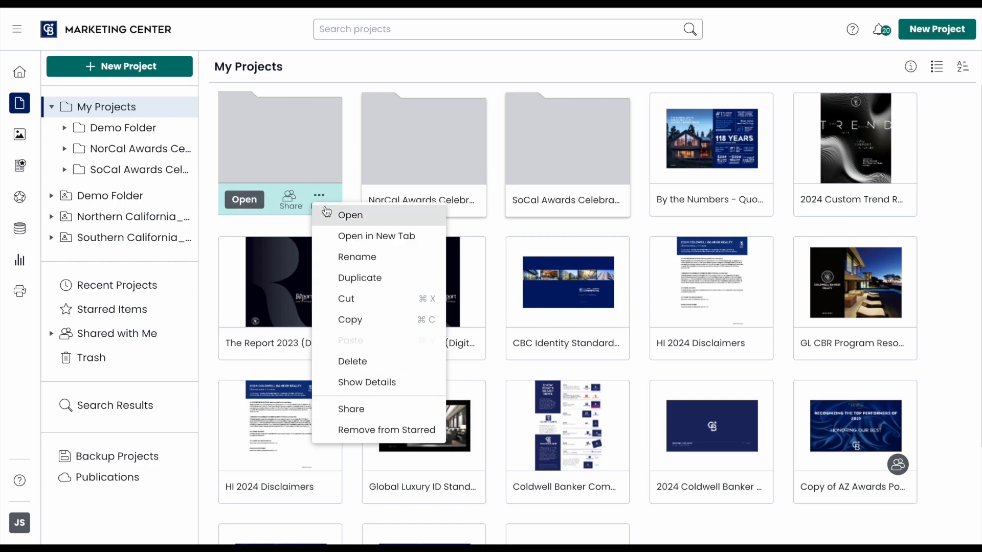
pyautogui.click(352, 363)
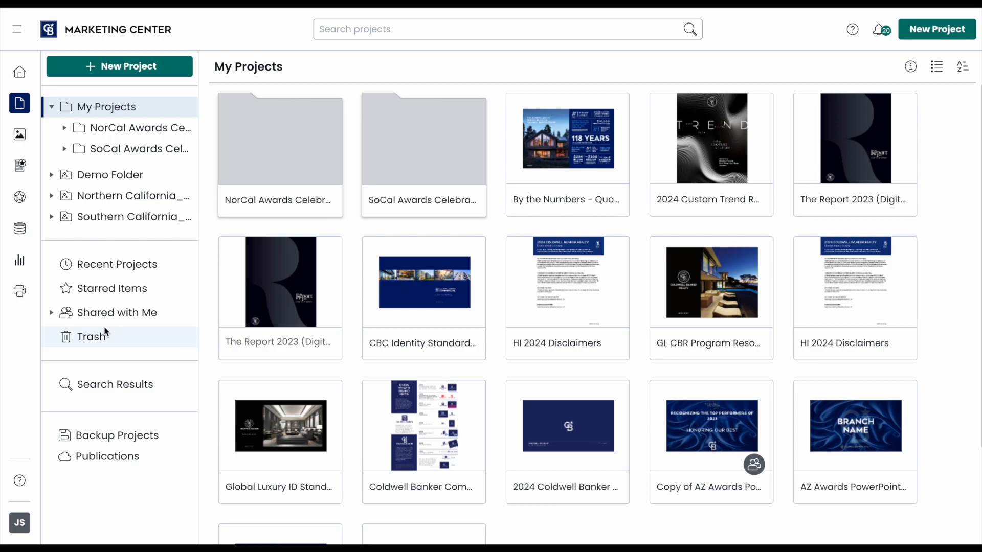
# - Restore Demo Folder from the Trash and go back to My Projects
pyautogui.click(89, 342)
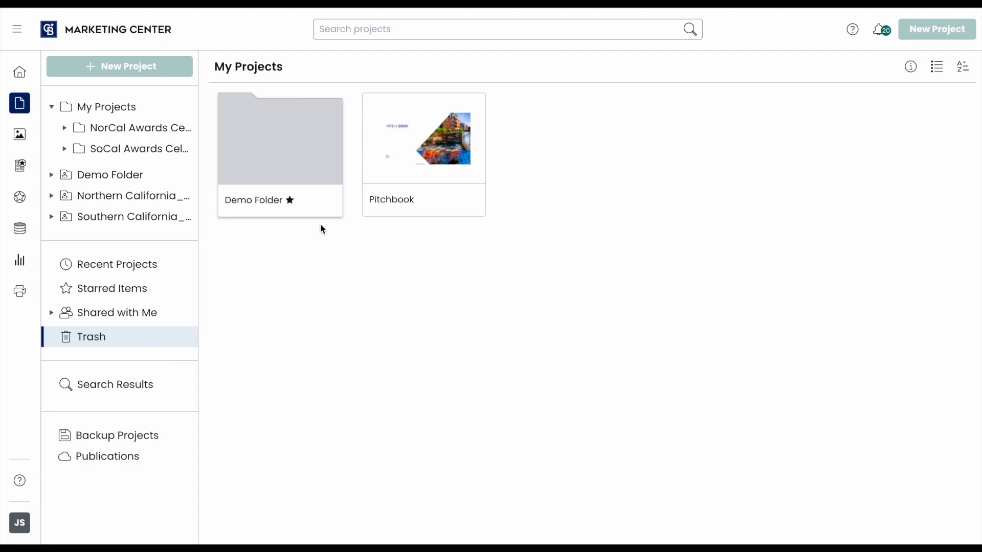
pyautogui.click(323, 203)
pyautogui.click(339, 218)
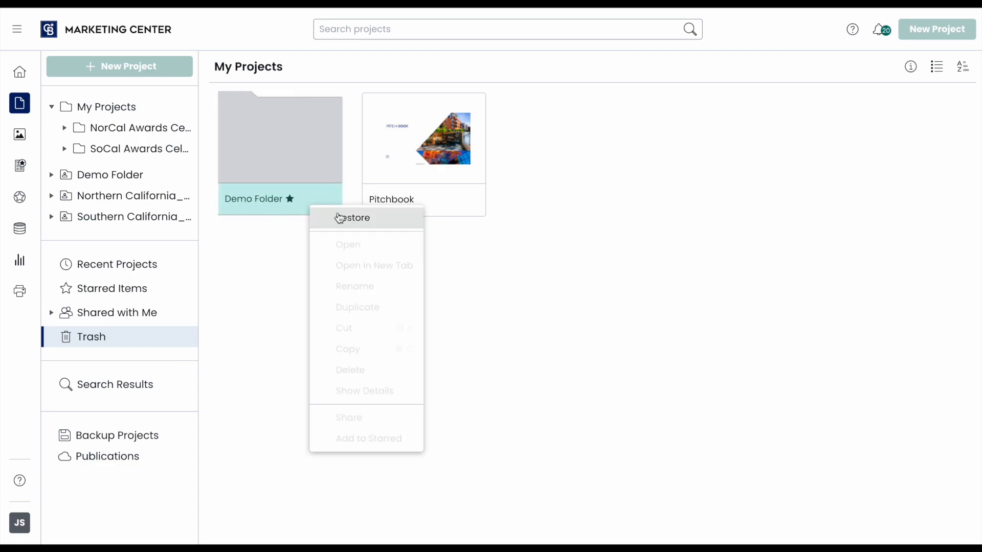
pyautogui.click(340, 217)
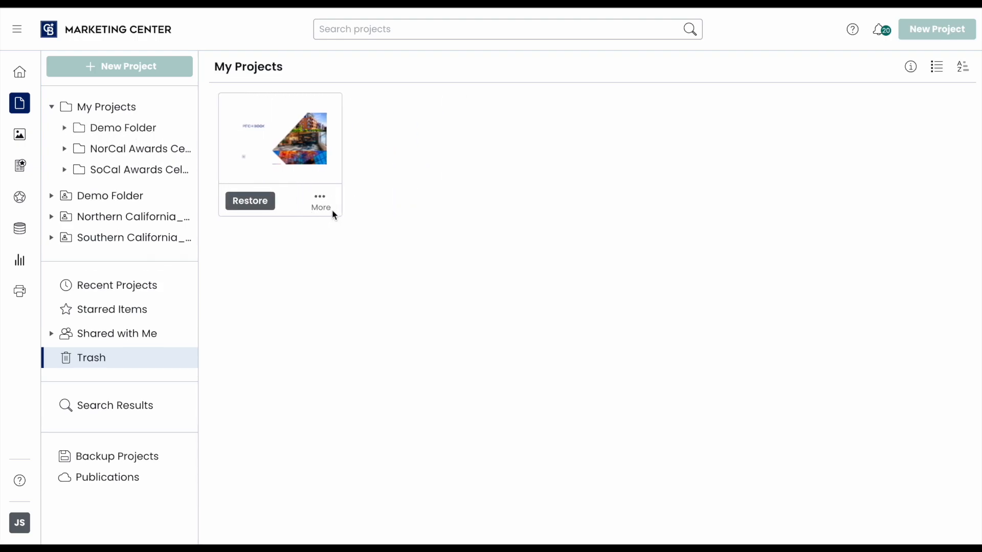
pyautogui.click(121, 107)
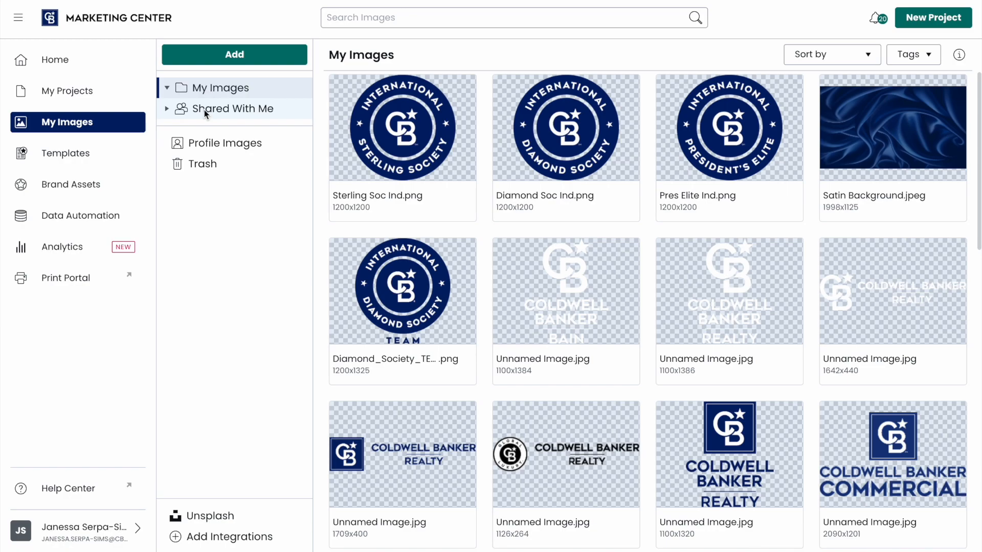
# - Navigate Shared With Me to CBR logos › CBR › Global Luxury › White › Vertical
pyautogui.click(204, 109)
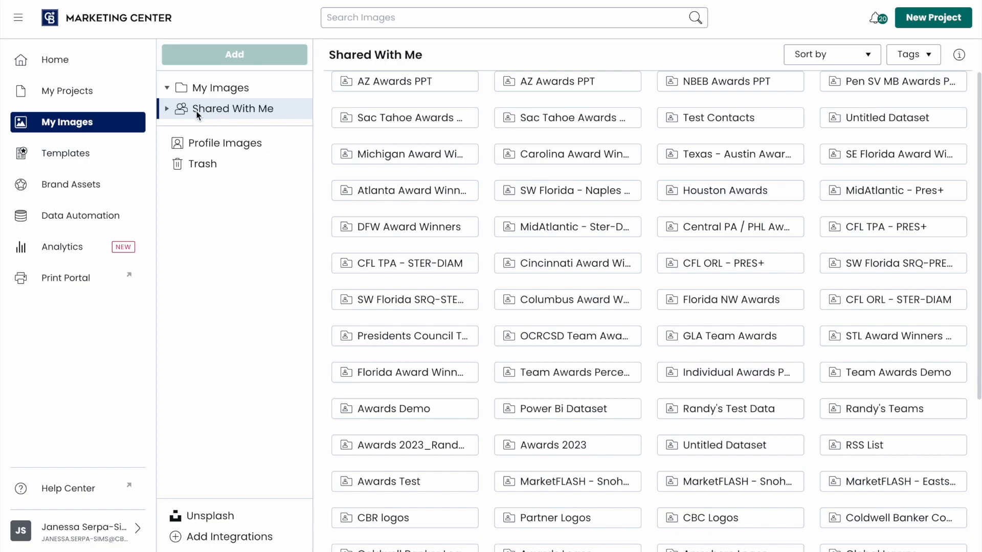
pyautogui.click(167, 109)
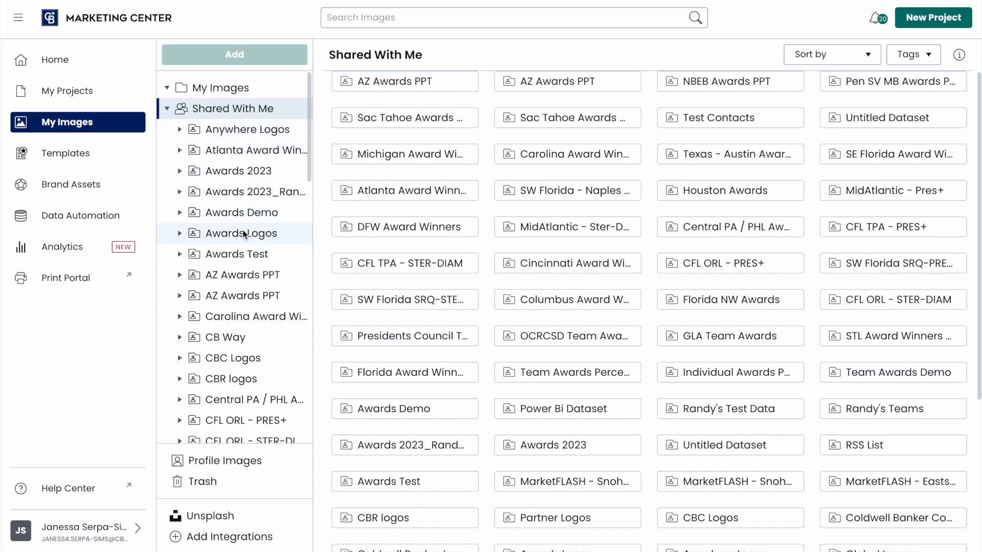
pyautogui.click(227, 380)
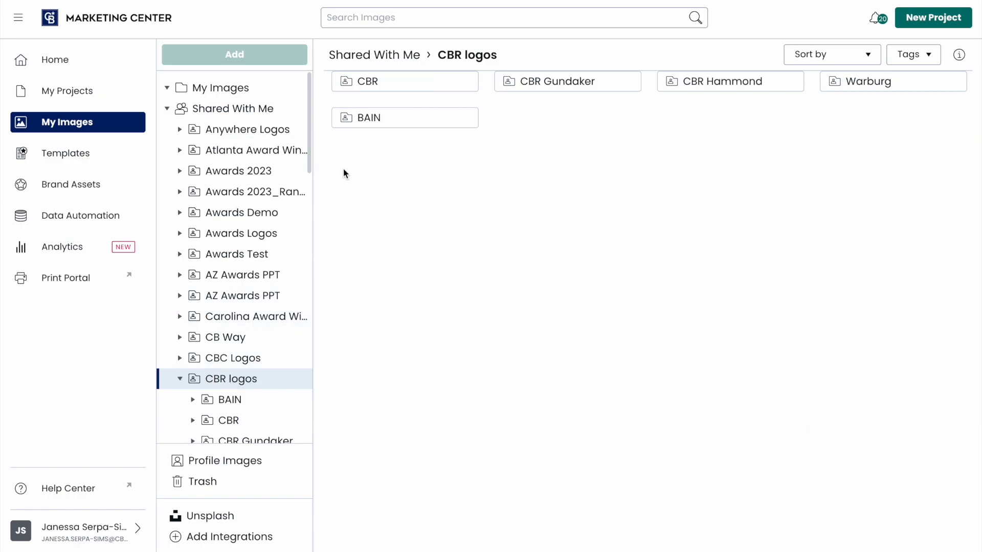
pyautogui.click(378, 90)
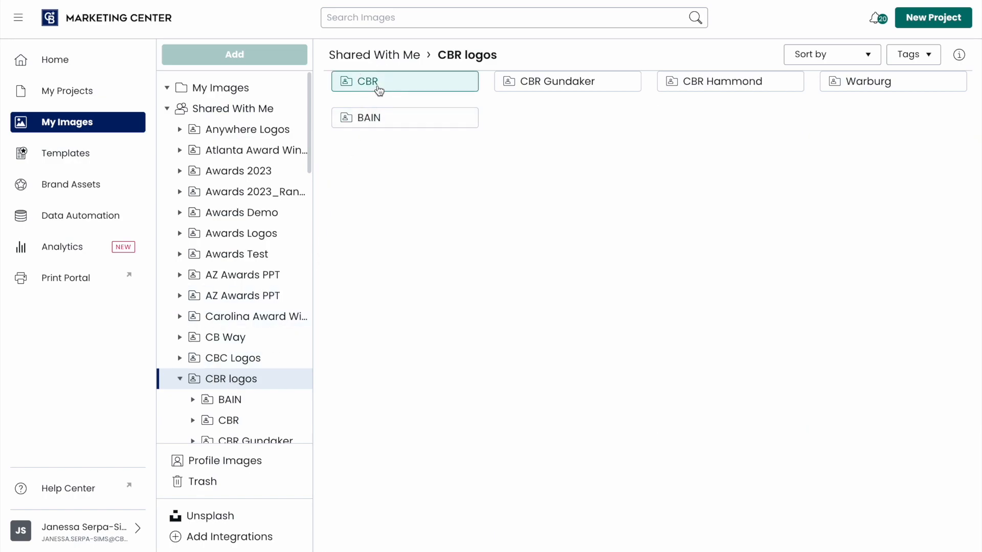
pyautogui.doubleClick(421, 90)
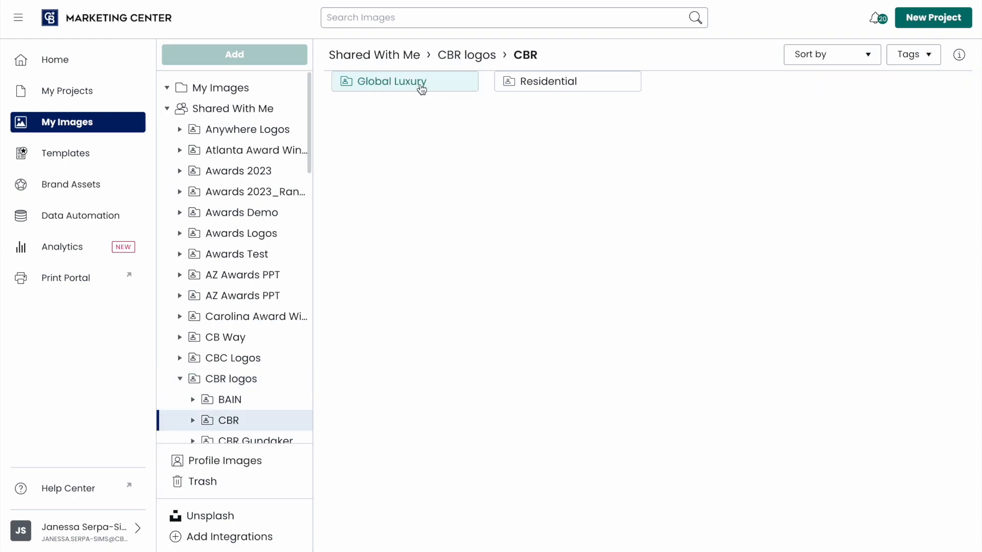
pyautogui.click(422, 89)
pyautogui.click(421, 90)
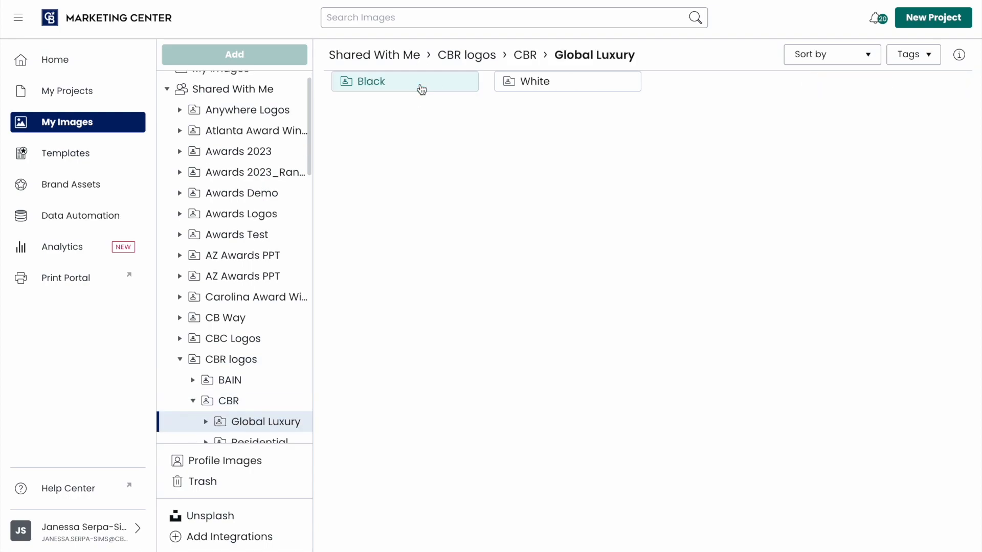
pyautogui.click(512, 87)
pyautogui.click(513, 88)
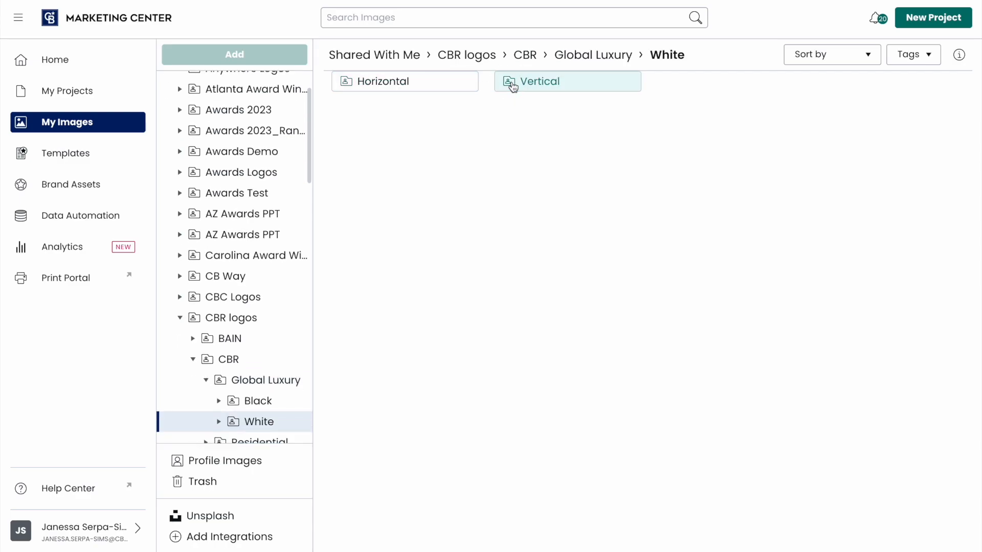
pyautogui.doubleClick(512, 88)
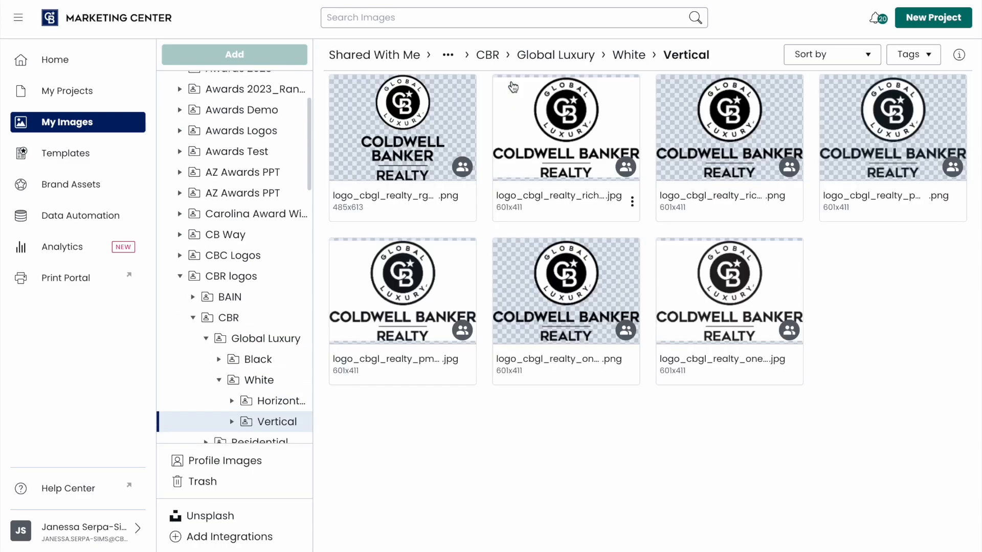
# - Download the second vertical logo file full-size and save the image via Save Image As
pyautogui.click(632, 205)
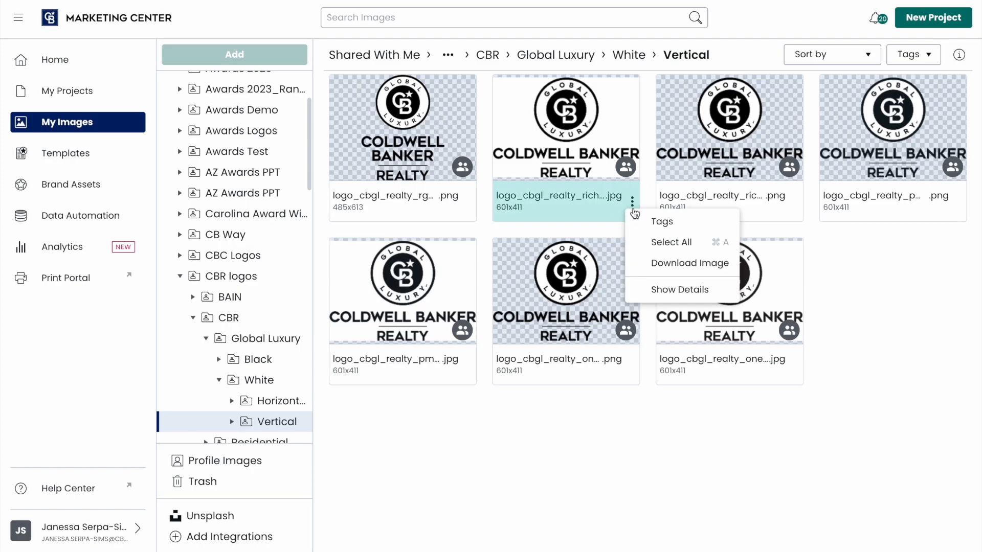
pyautogui.click(639, 263)
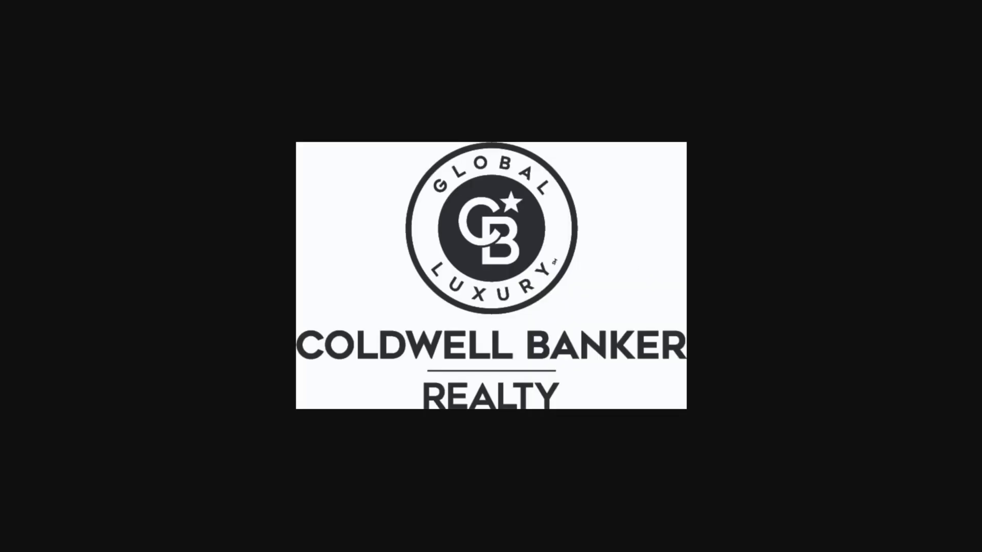
pyautogui.rightClick(642, 266)
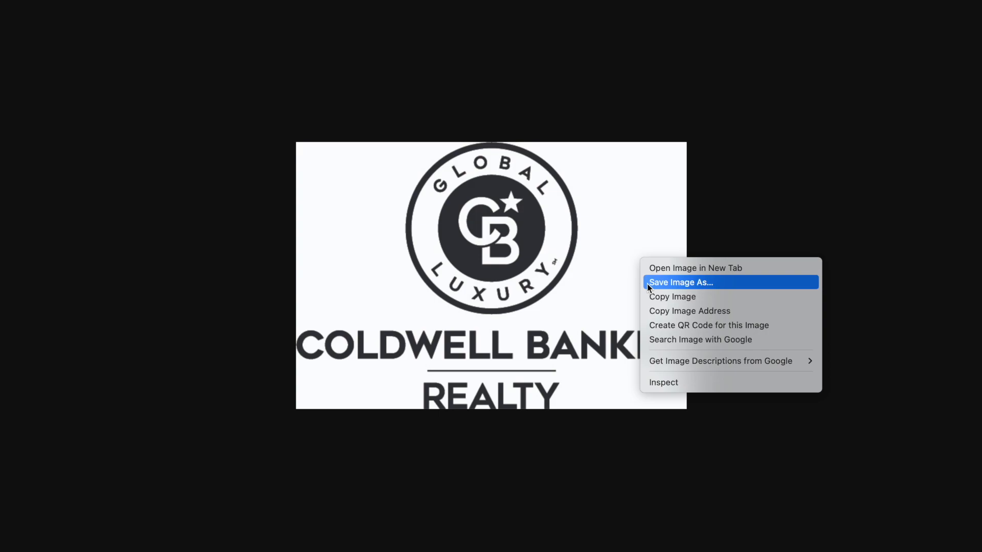
pyautogui.click(647, 284)
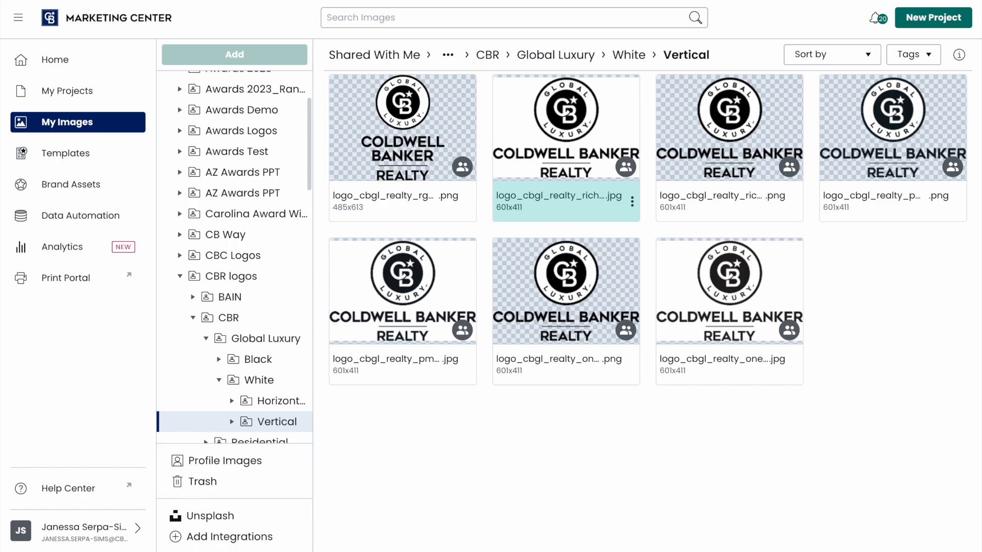
# - Collapse CBR logos and browse the CB Way, Dream and Global Luxury photo folders
pyautogui.click(180, 277)
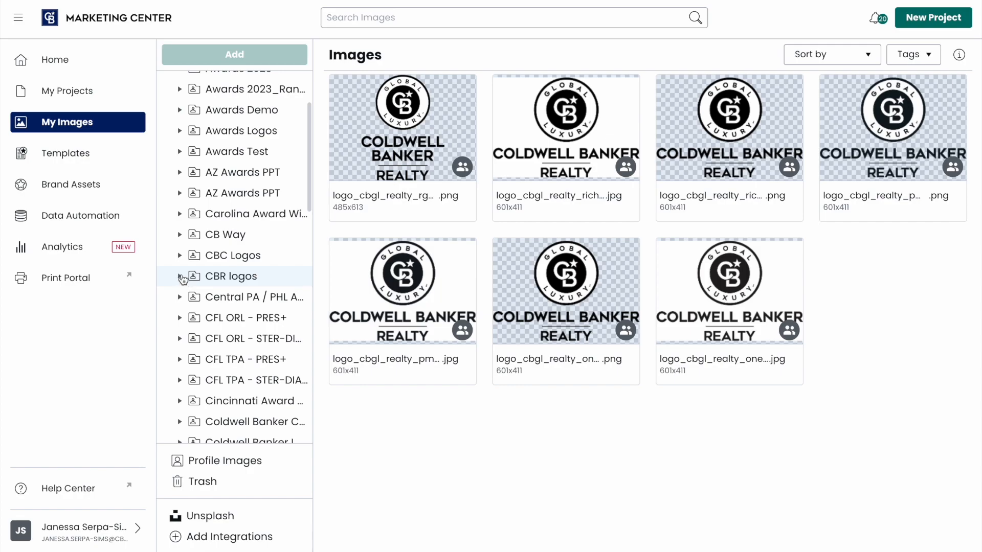
pyautogui.click(196, 239)
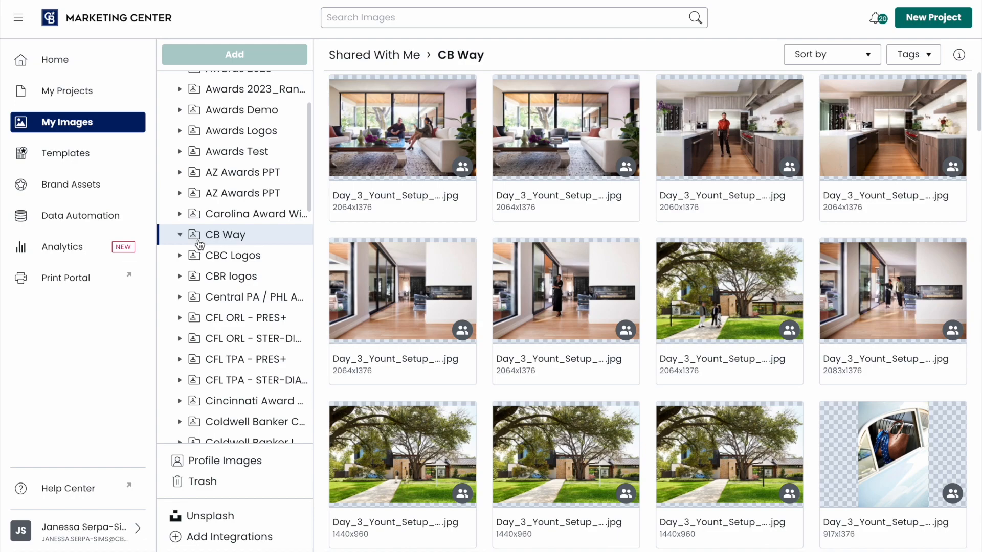
pyautogui.scroll(-3, 227, 254)
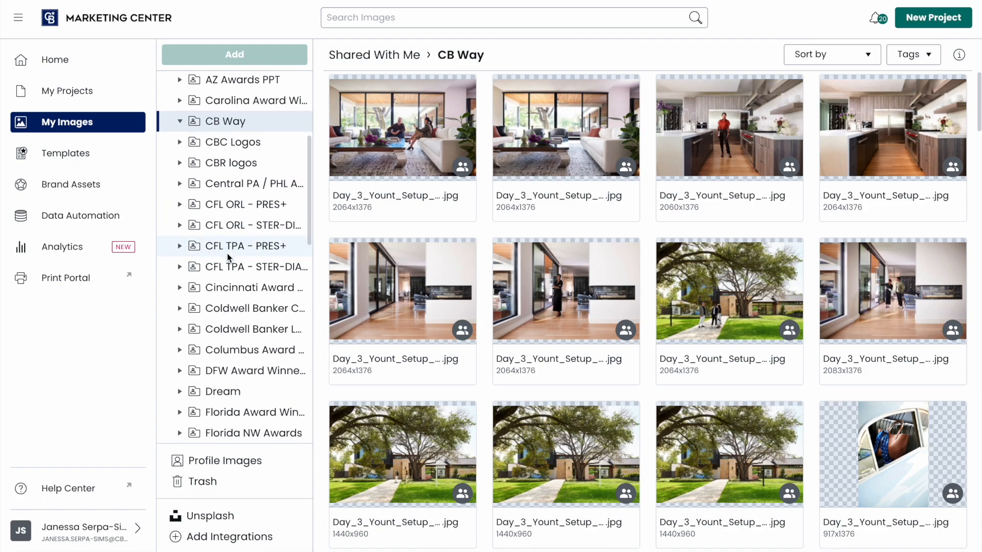
pyautogui.click(233, 392)
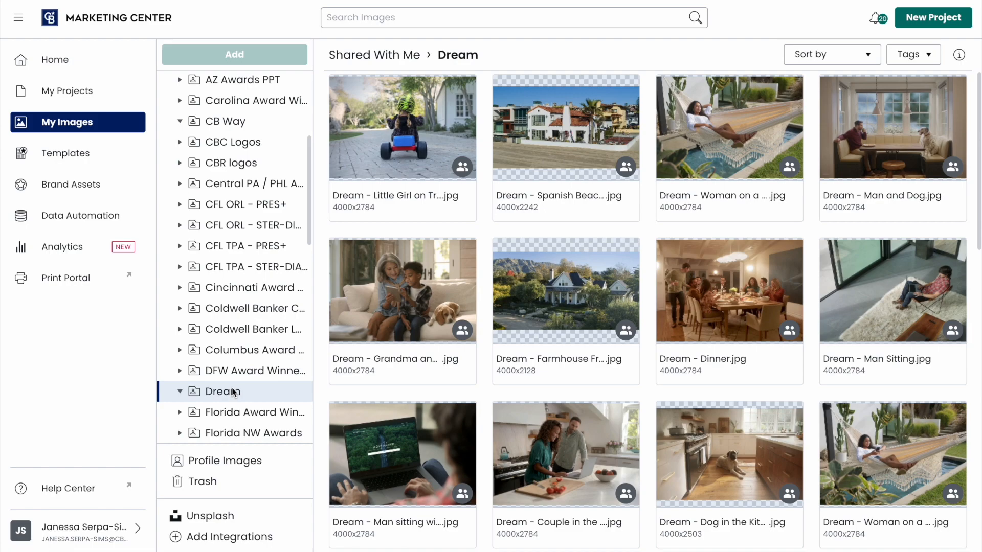
pyautogui.scroll(-10, 233, 392)
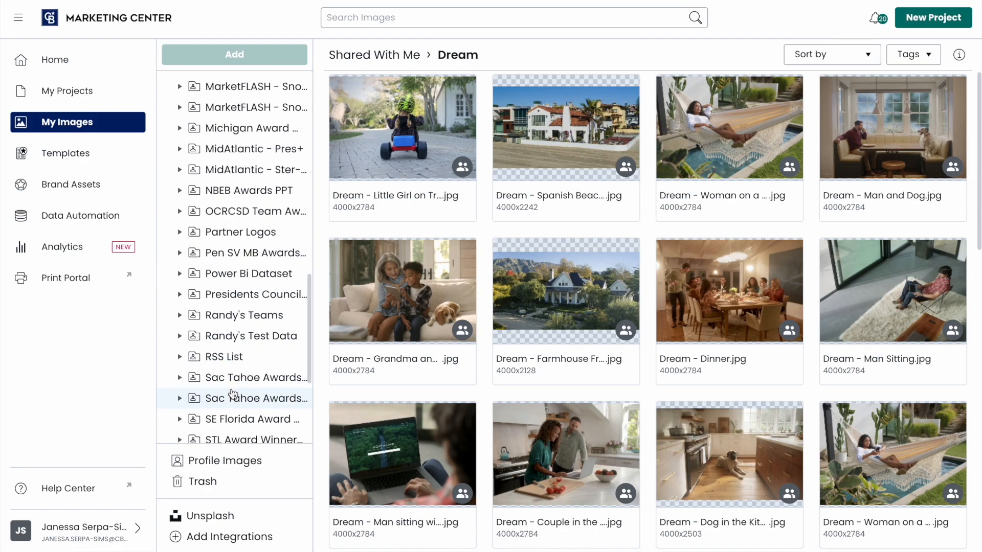
pyautogui.scroll(3, 233, 393)
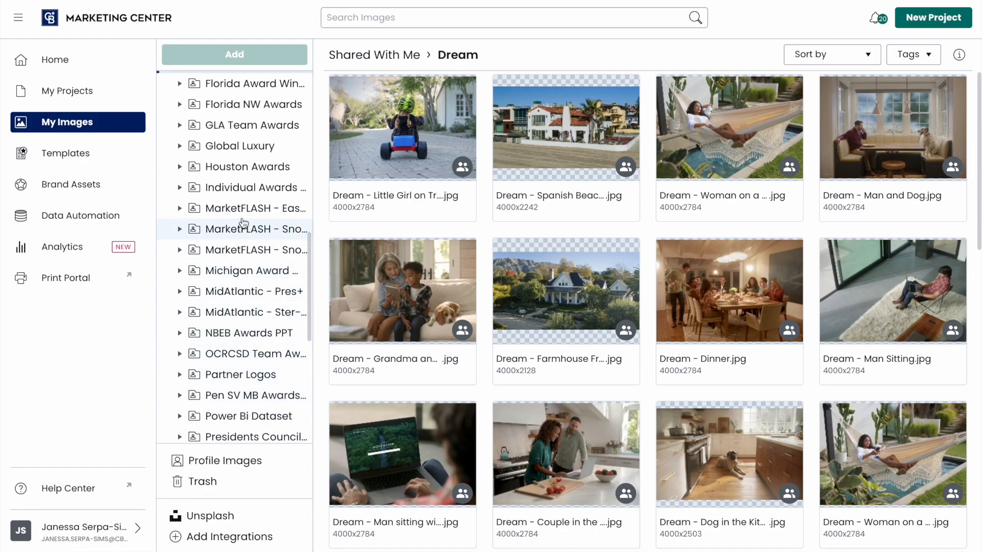
pyautogui.click(244, 146)
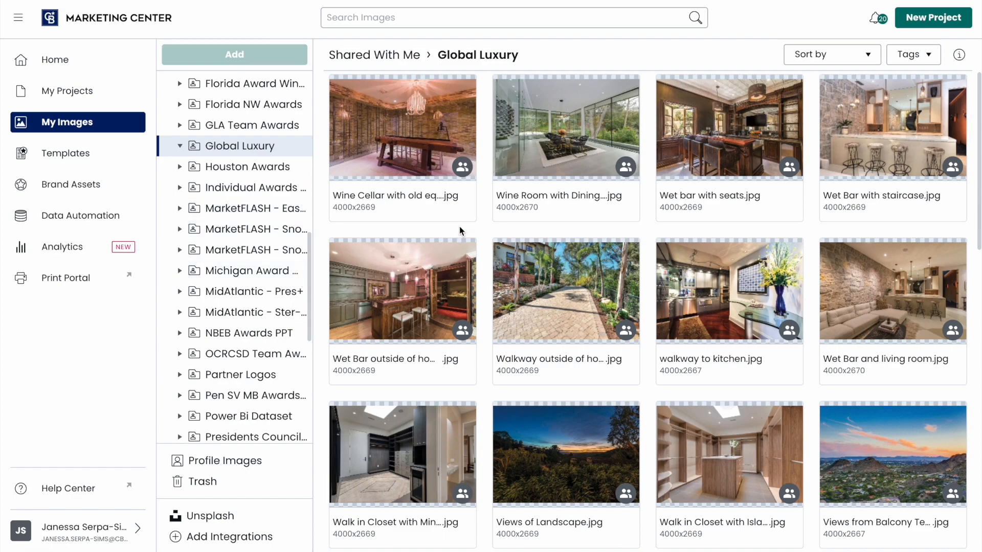
# - Download the full-size Wine Cellar photo, then go to the Unsplash integration
pyautogui.click(467, 202)
pyautogui.click(490, 265)
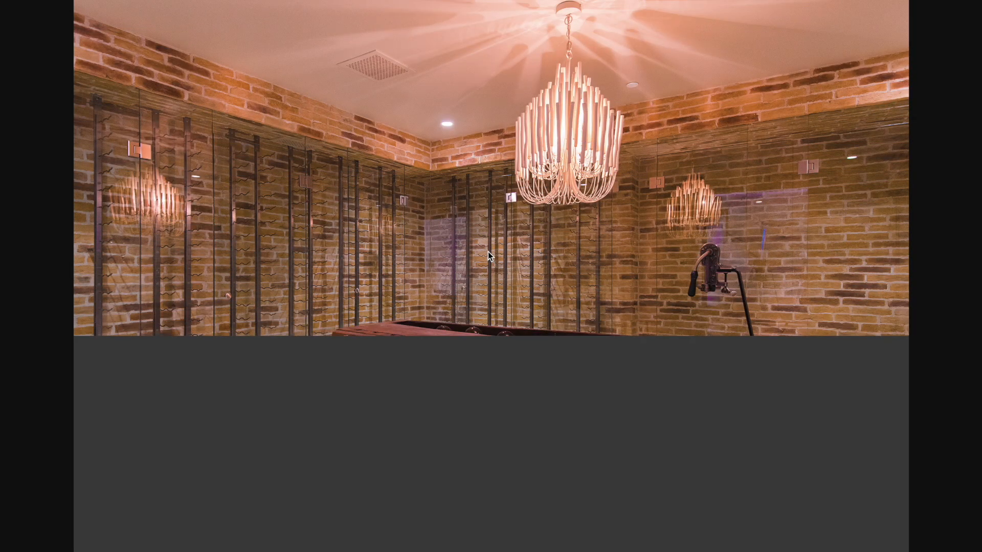
pyautogui.rightClick(487, 251)
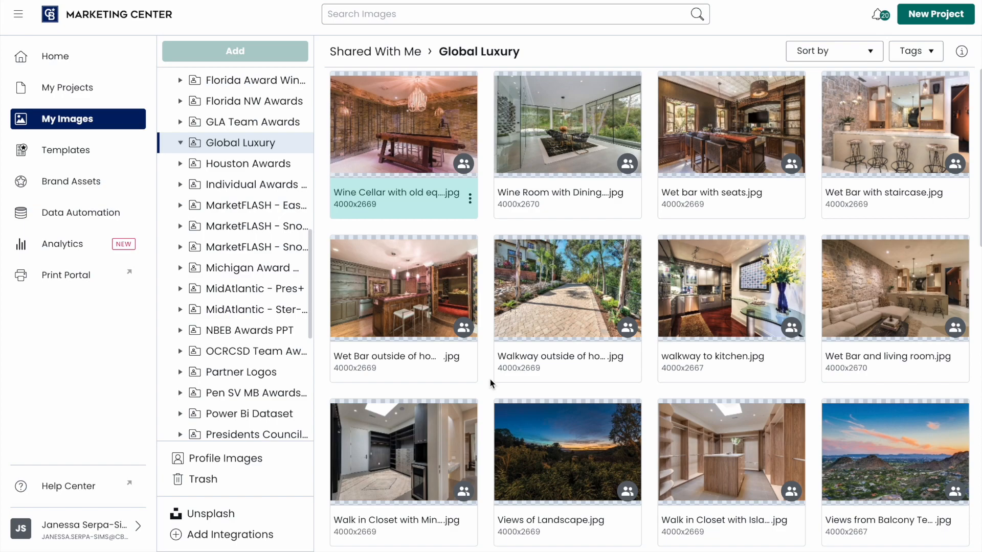
pyautogui.click(215, 516)
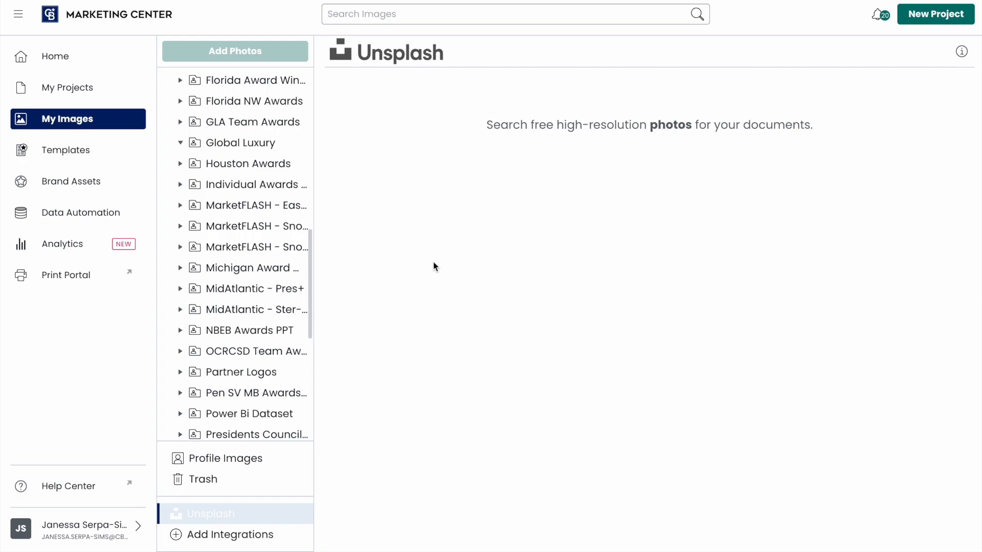
# - Search Unsplash for 'living room' and add the bright 3936x2624 photo to My Images
pyautogui.click(384, 15)
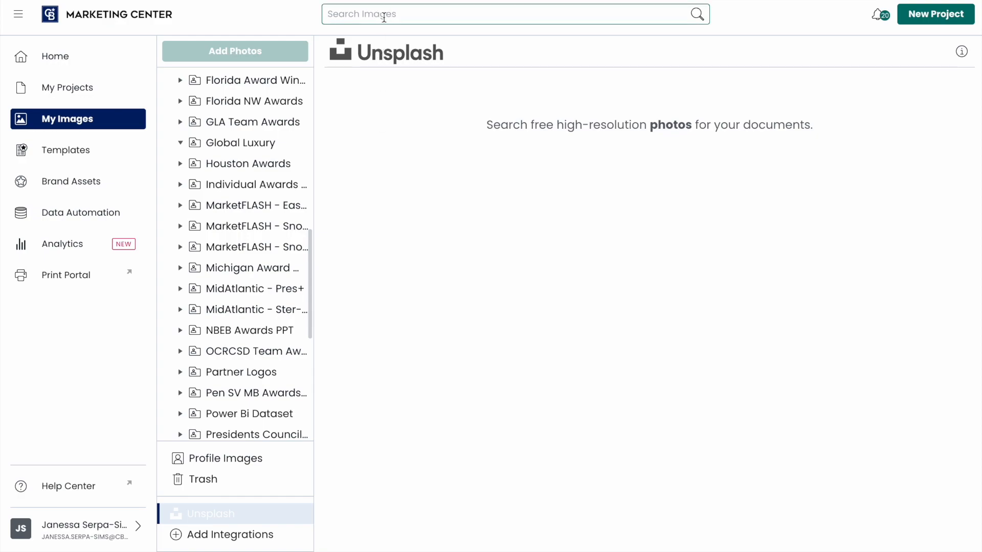
pyautogui.write('living room')
pyautogui.click(696, 15)
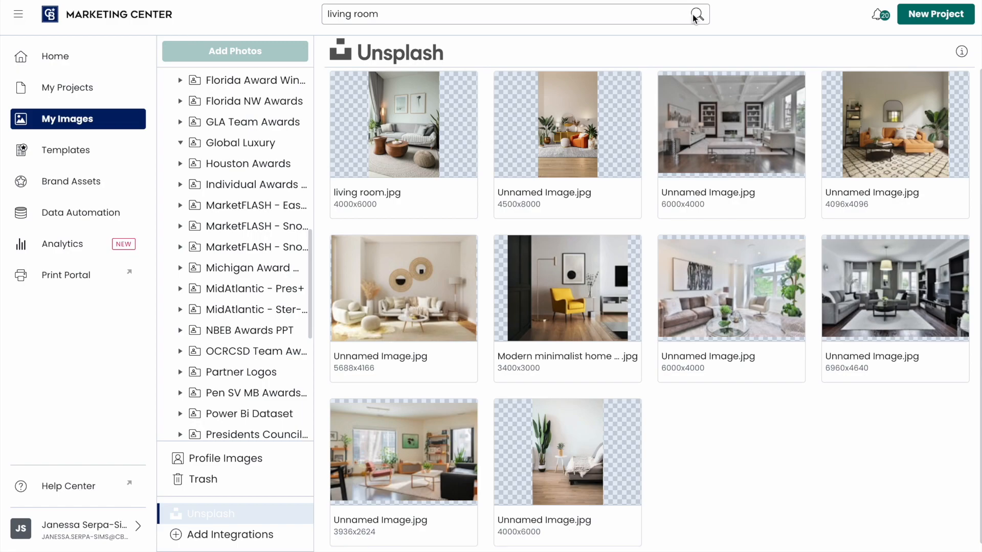
pyautogui.click(452, 438)
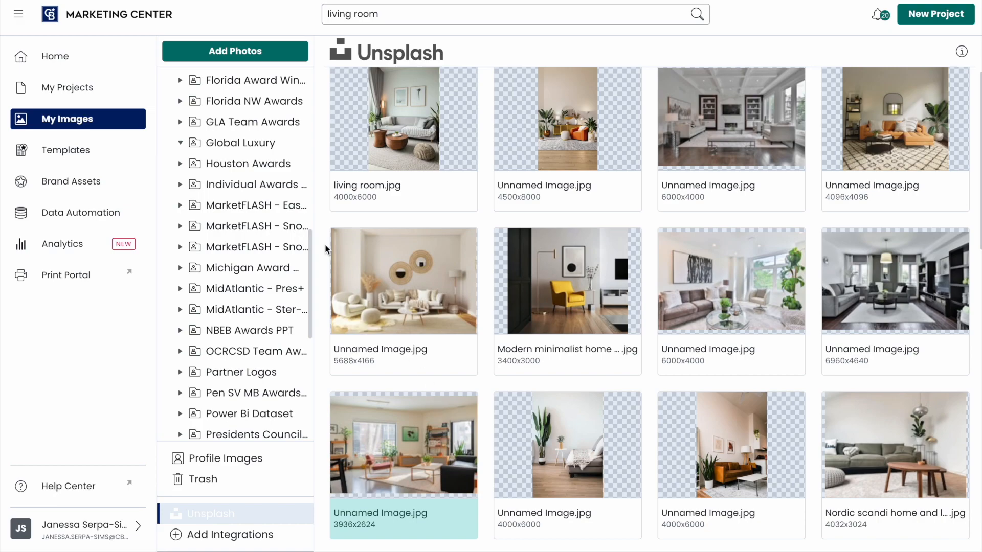
pyautogui.click(263, 52)
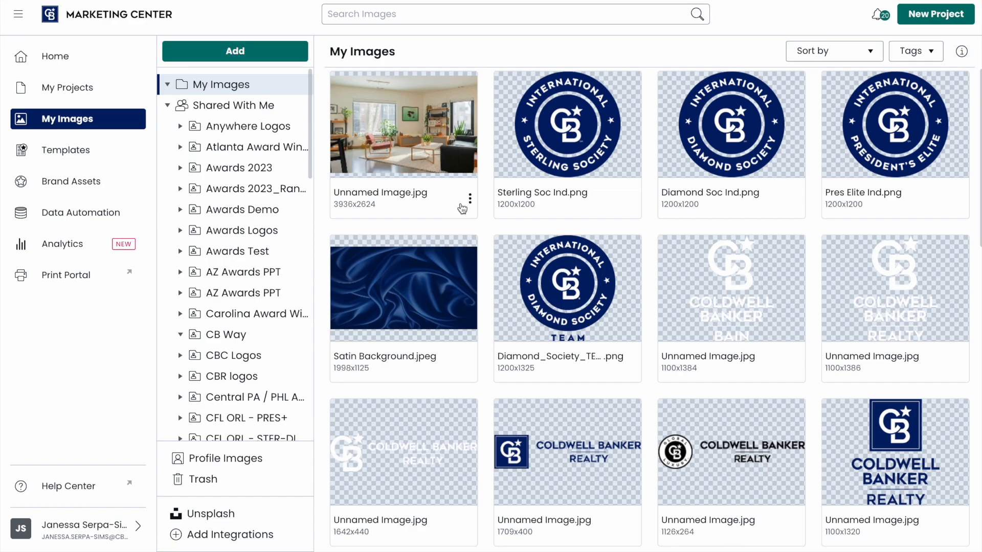
# - Rename the newly added photo from Unnamed Image to 'living room'
pyautogui.click(470, 199)
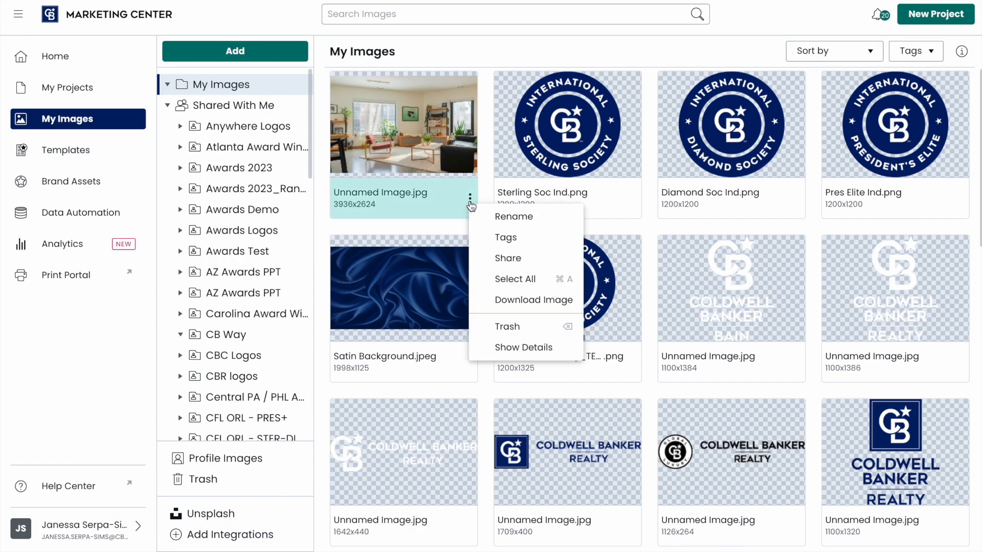
pyautogui.click(477, 217)
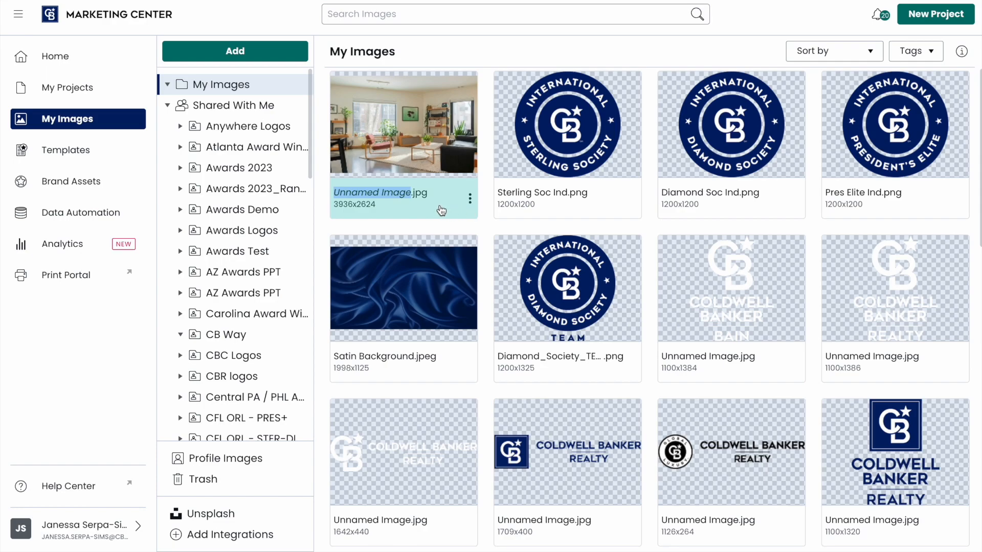
pyautogui.write('living')
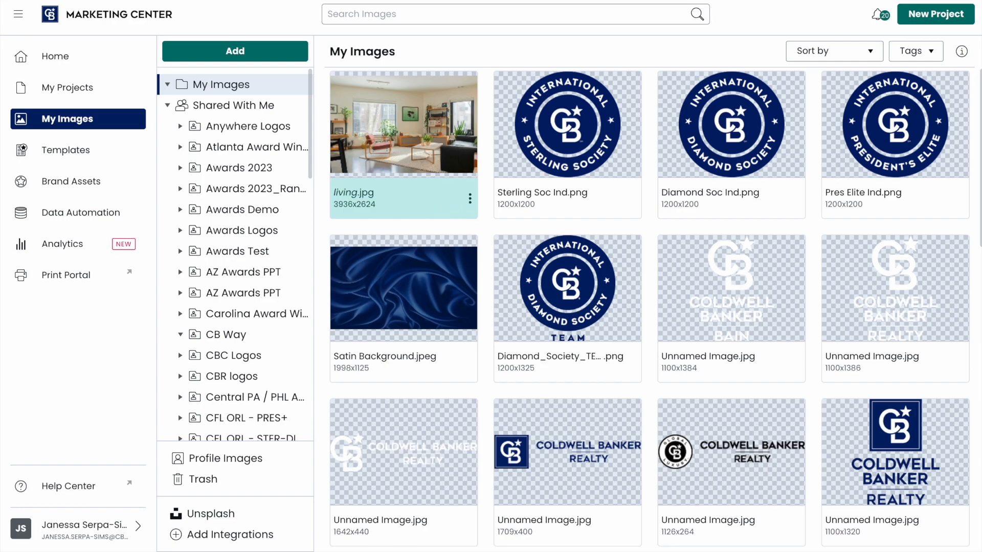
pyautogui.write(' room')
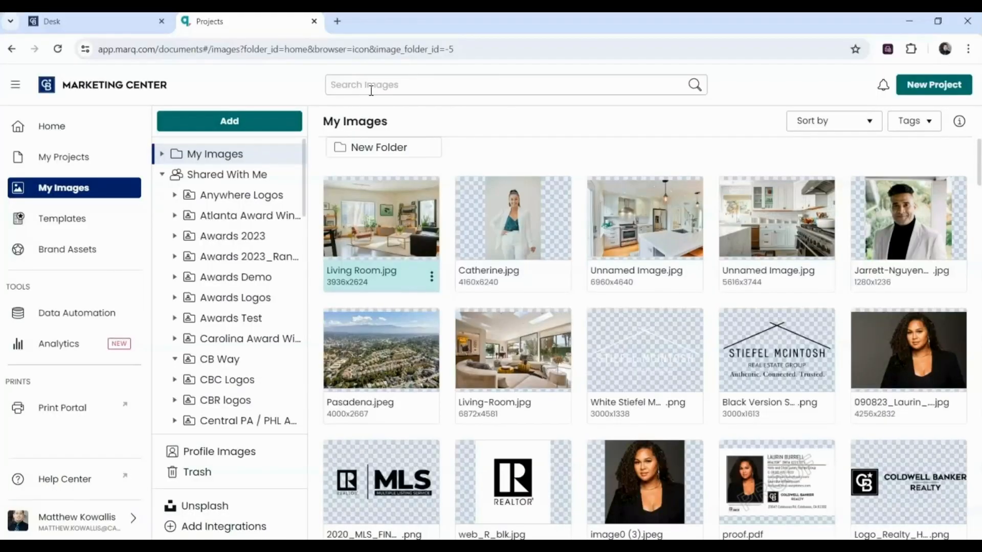
# - Filter the Brand Templates library to the Social type and Win Business category, showing 211 templates
pyautogui.click(55, 219)
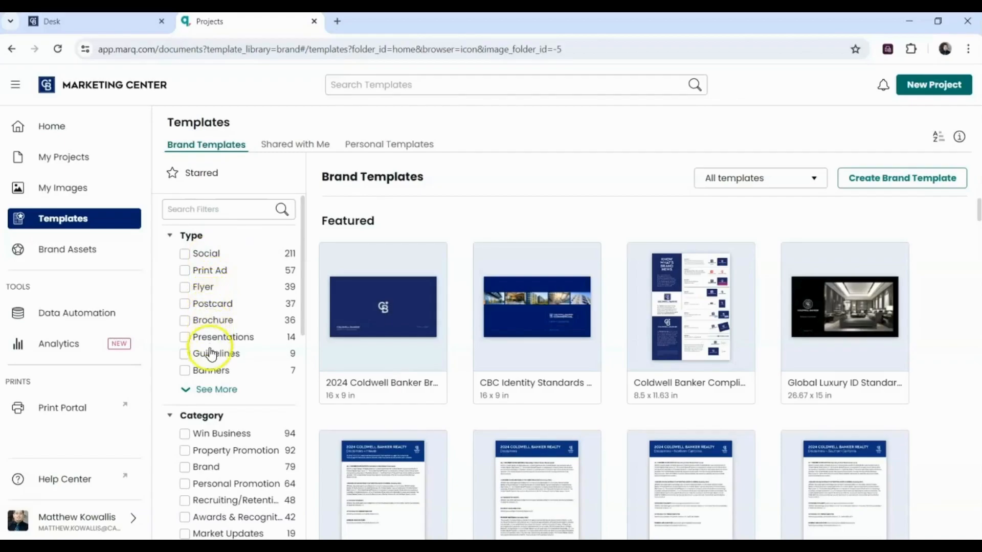
pyautogui.click(213, 390)
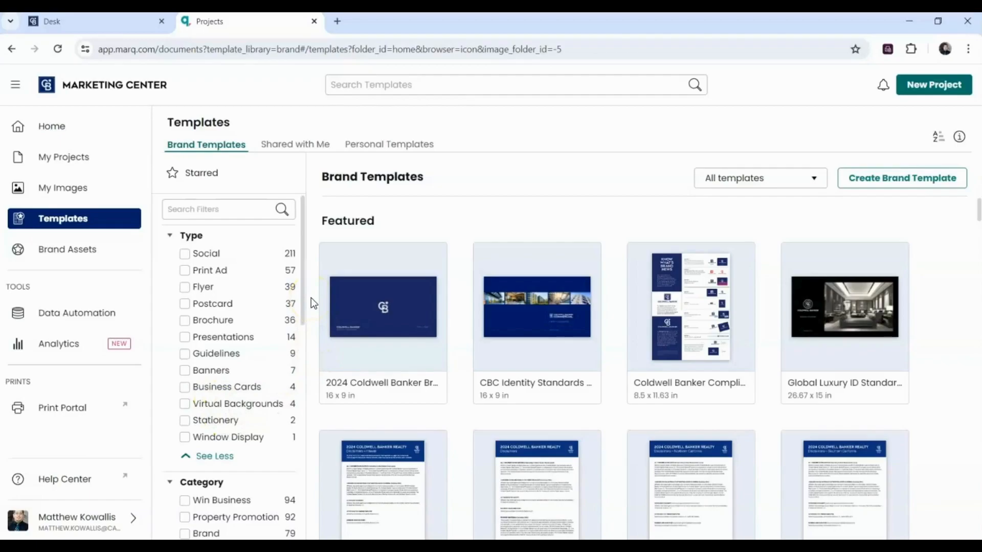
pyautogui.moveTo(301, 293); pyautogui.dragTo(311, 391)
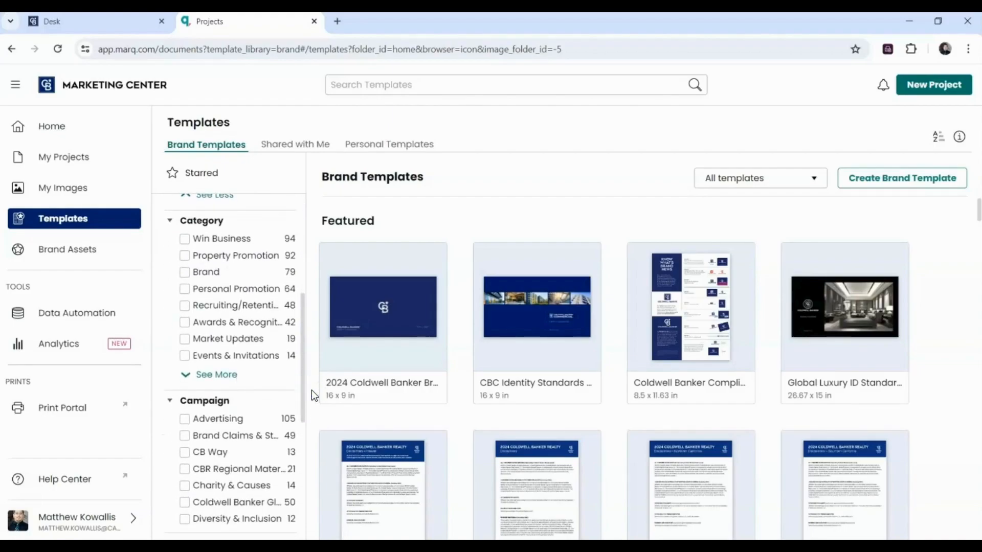
pyautogui.click(208, 375)
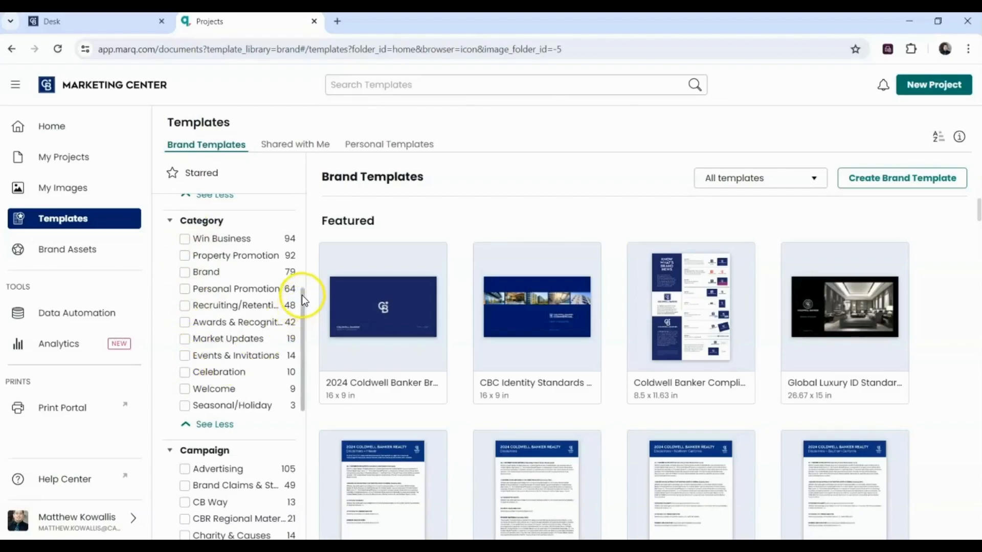
pyautogui.moveTo(302, 295); pyautogui.dragTo(313, 214)
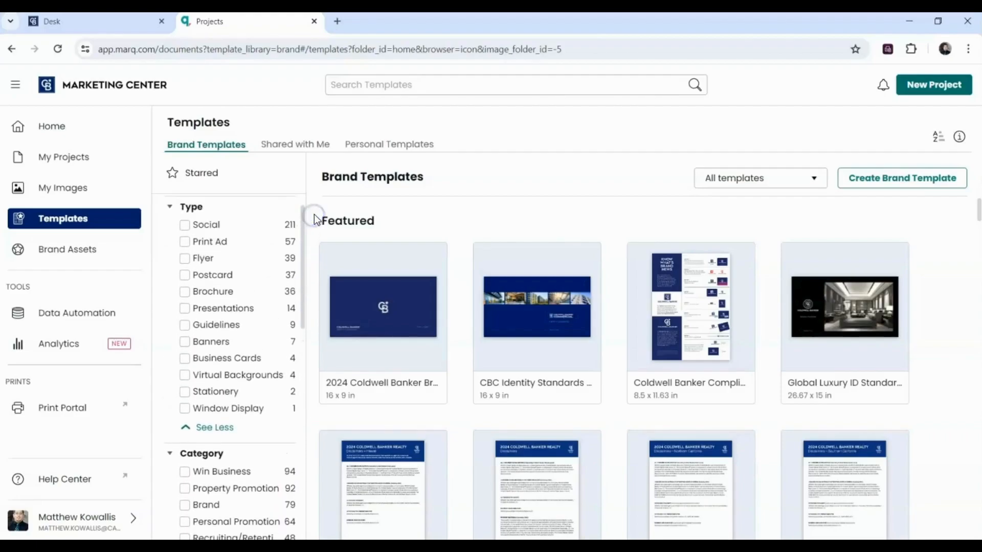
pyautogui.click(184, 225)
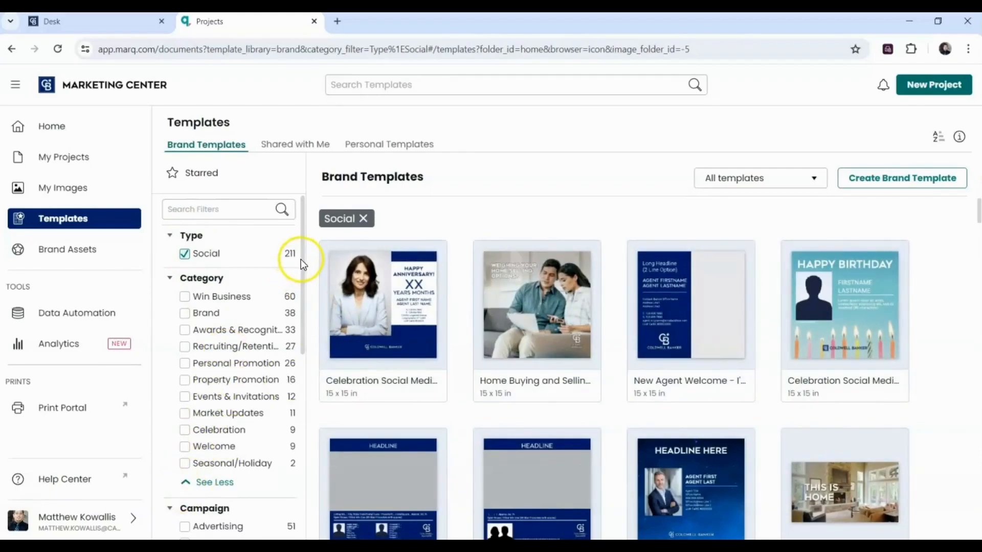
pyautogui.click(185, 298)
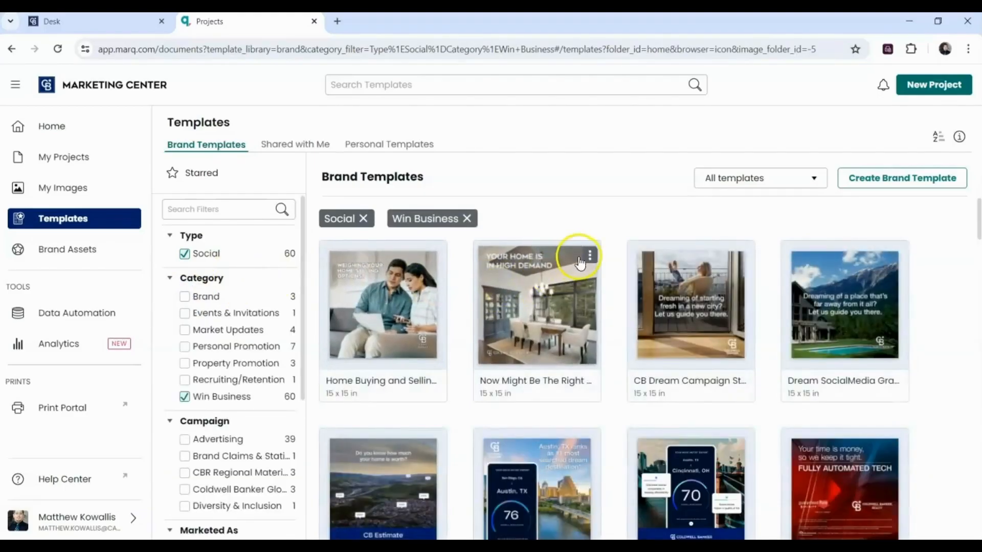
# - Preview all four pages of the Now Might Be The Right Time To Sell template and save it as 'Social Media Template'
pyautogui.click(578, 338)
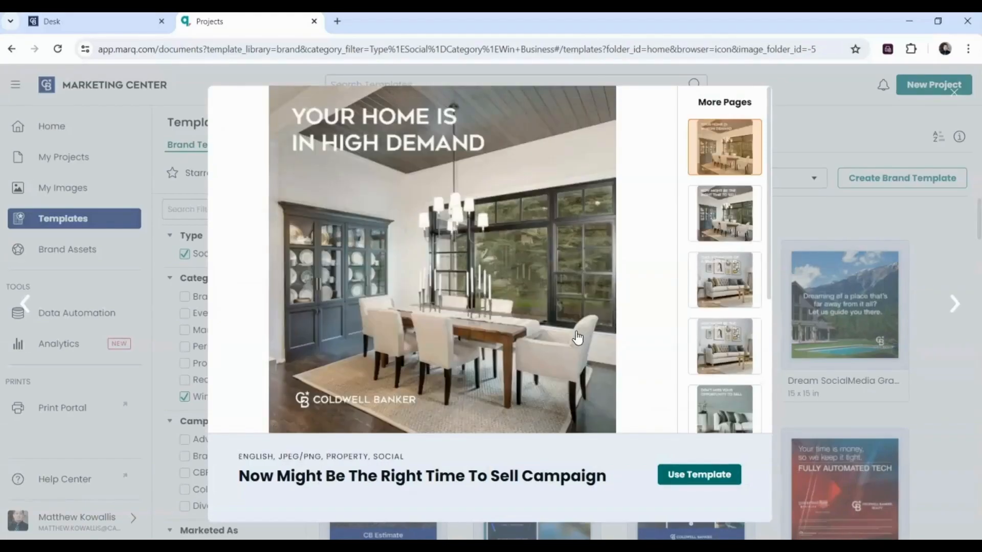
pyautogui.click(721, 207)
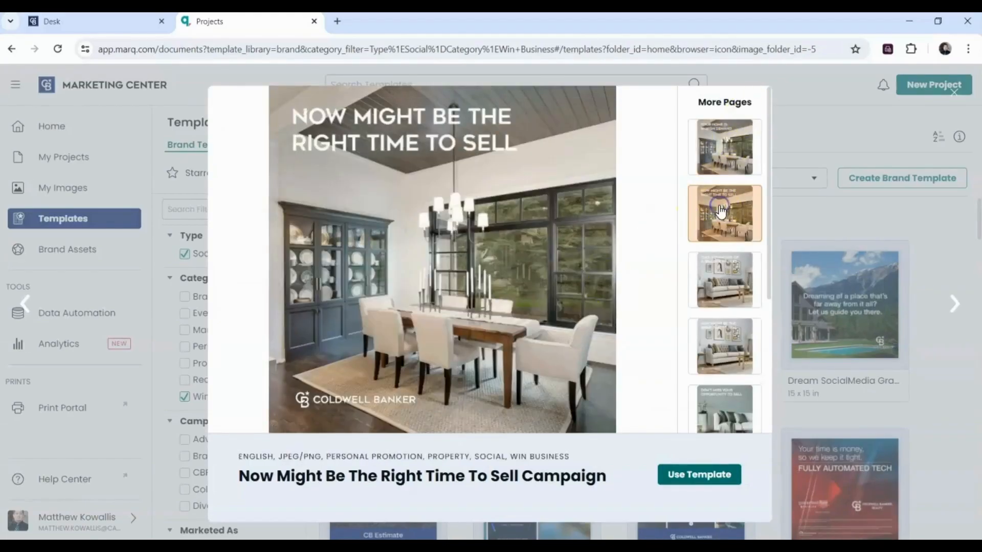
pyautogui.click(707, 306)
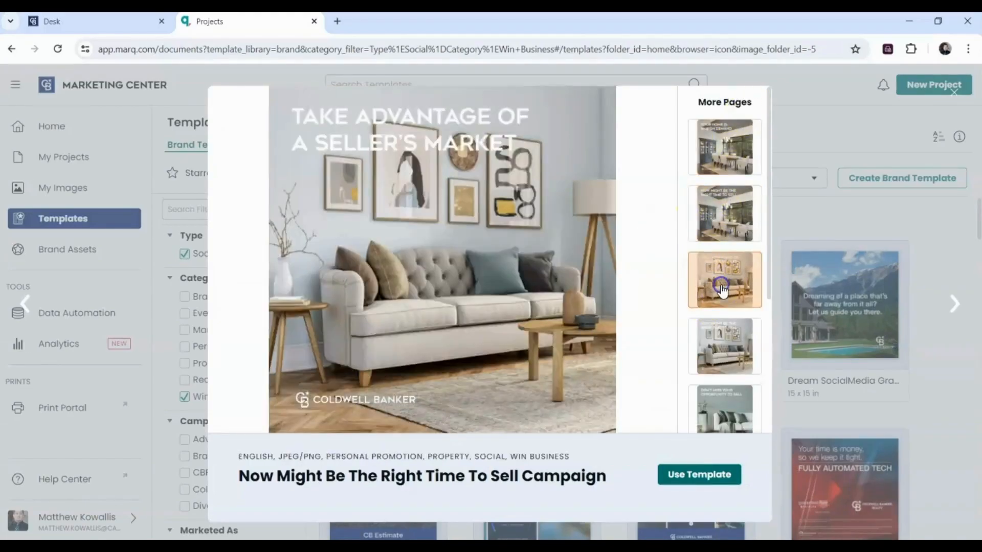
pyautogui.click(715, 351)
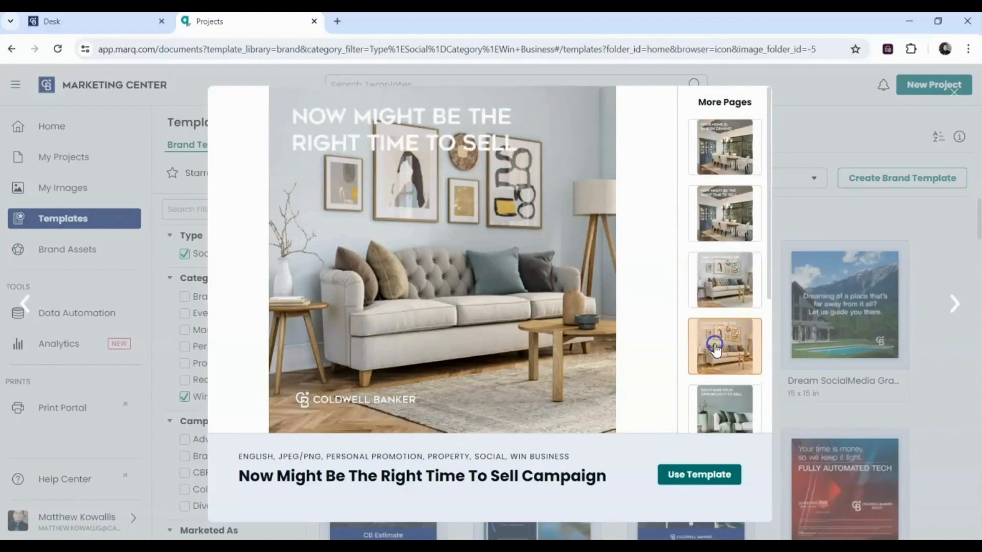
pyautogui.click(724, 149)
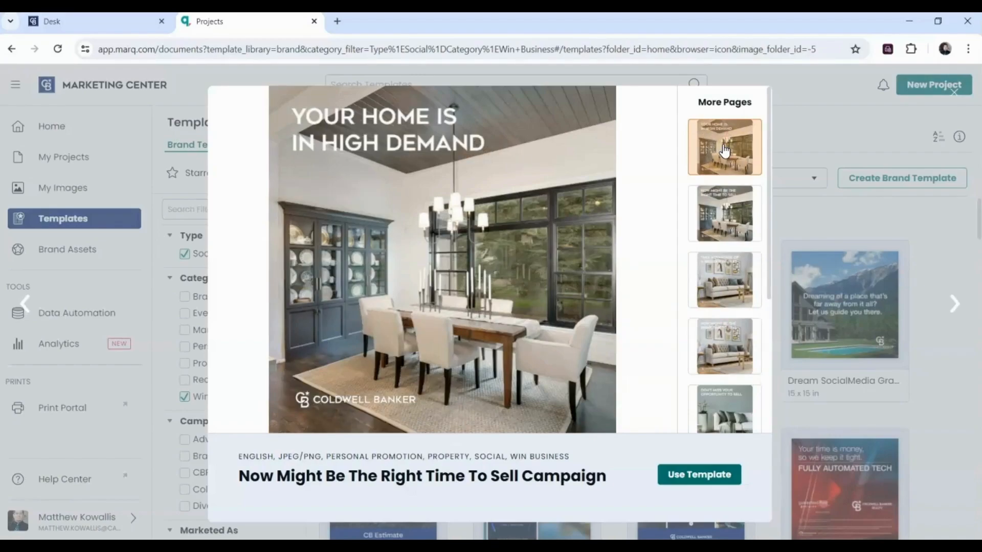
pyautogui.click(685, 471)
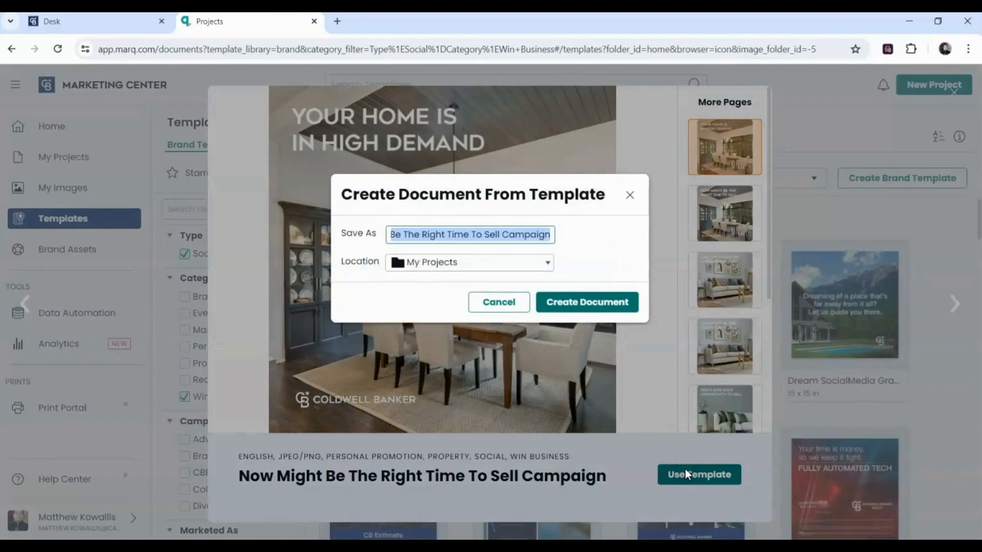
pyautogui.write('Soci')
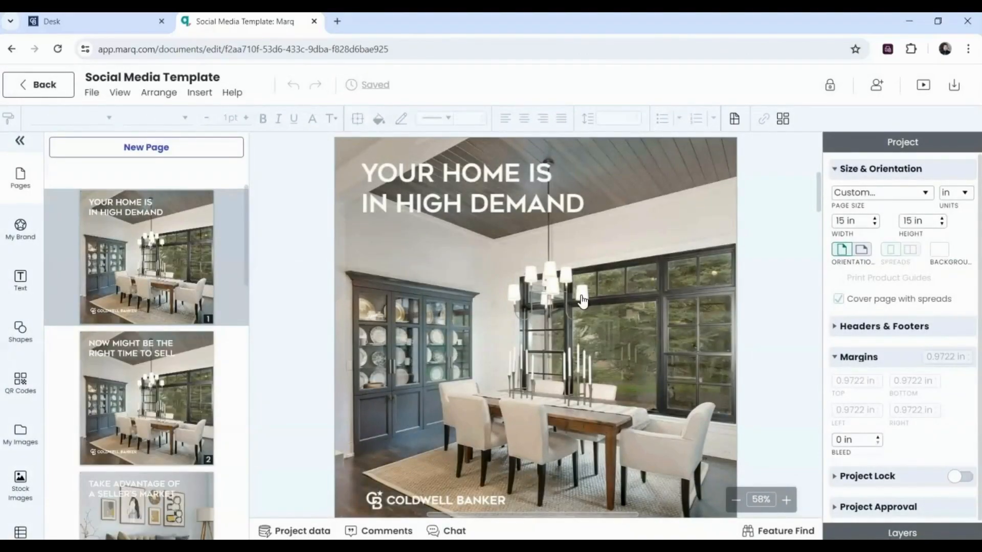
# - Review pages 1 and 2 of Social Media Template, select the page 1 room photo, and open Download
pyautogui.click(119, 260)
pyautogui.click(132, 379)
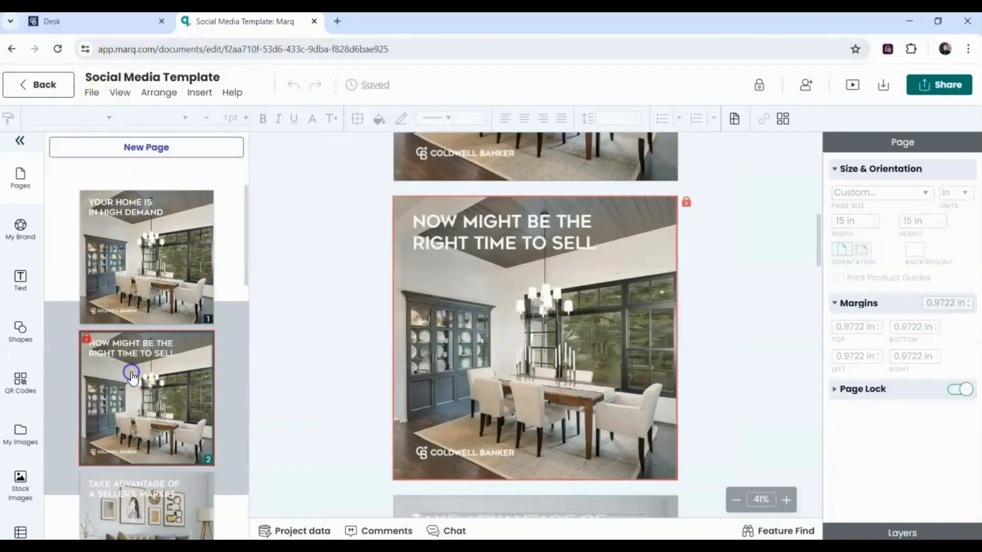
pyautogui.moveTo(245, 204); pyautogui.dragTo(248, 182)
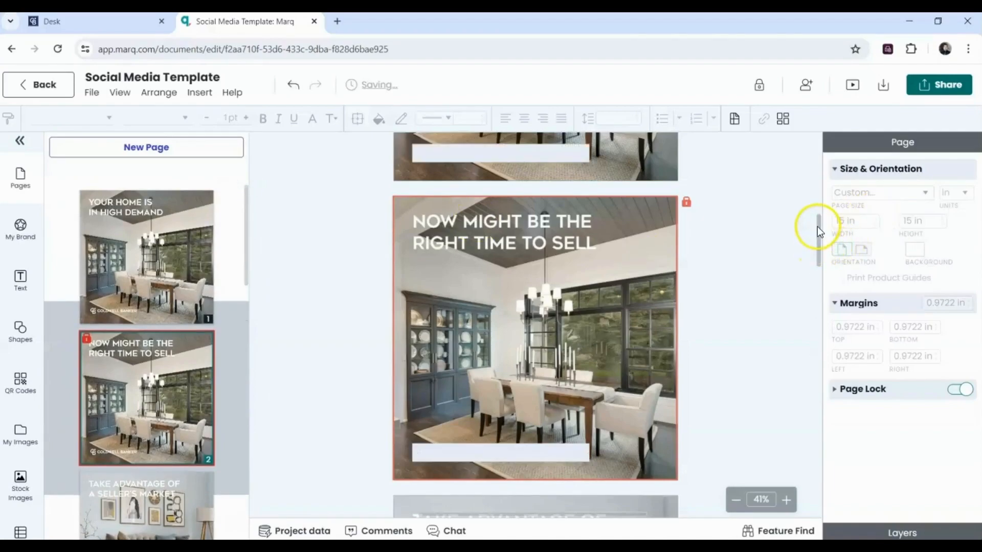
pyautogui.moveTo(817, 226); pyautogui.dragTo(809, 197)
pyautogui.click(565, 223)
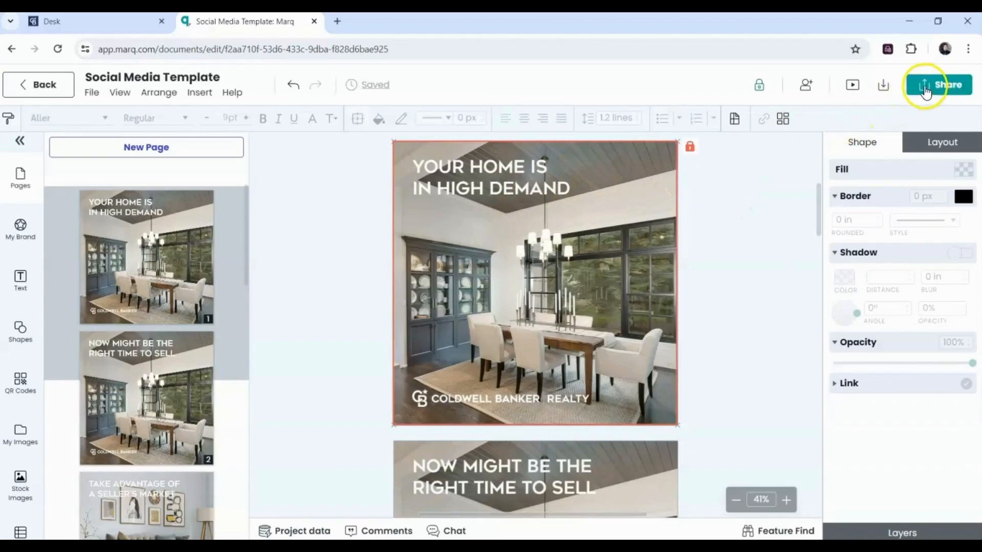
pyautogui.click(884, 88)
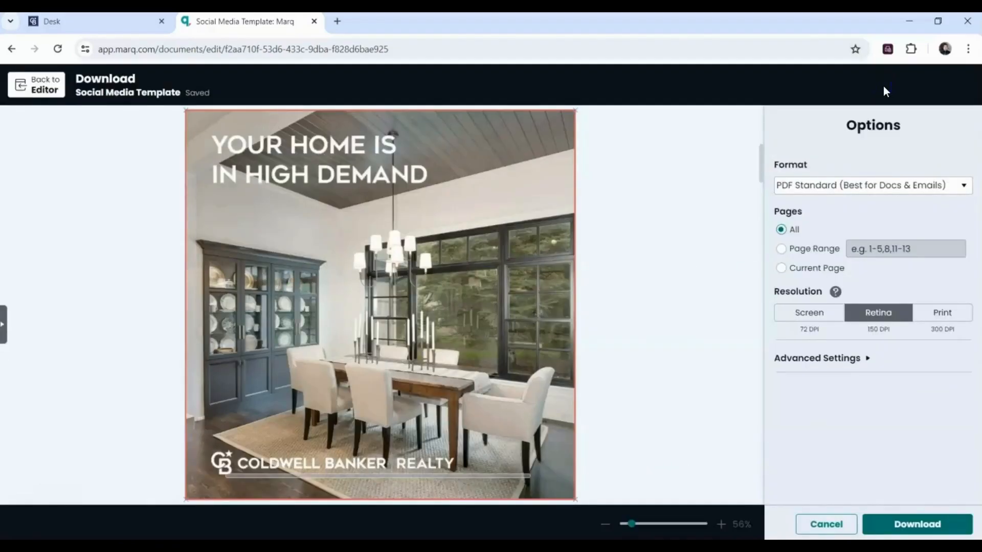
# - Switch the export format to JPEG and limit it to the current page
pyautogui.click(786, 191)
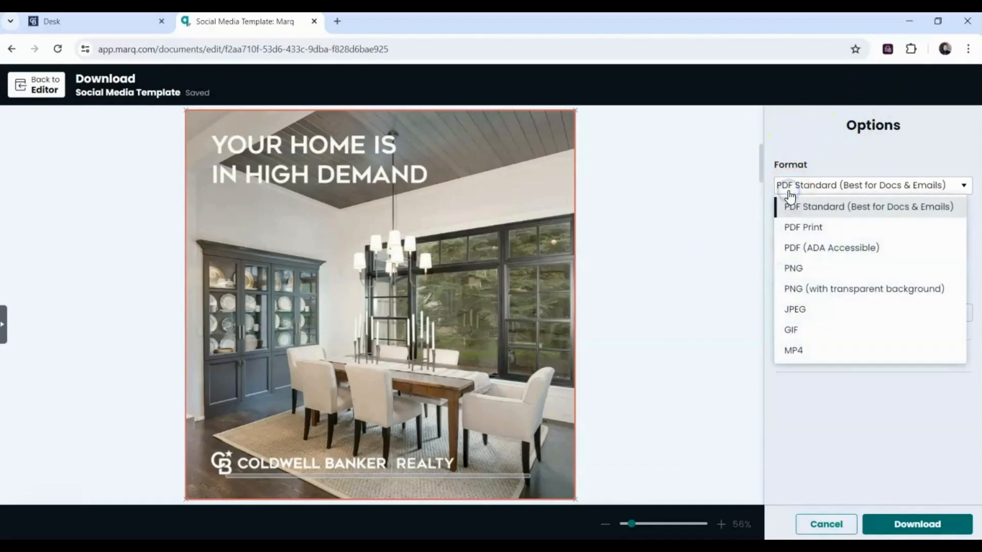
pyautogui.click(799, 317)
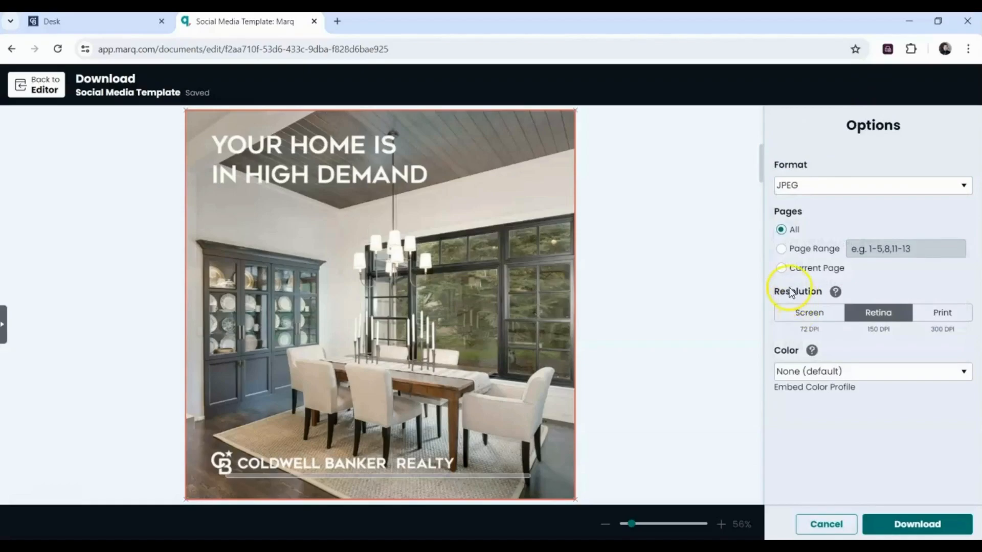
pyautogui.click(782, 269)
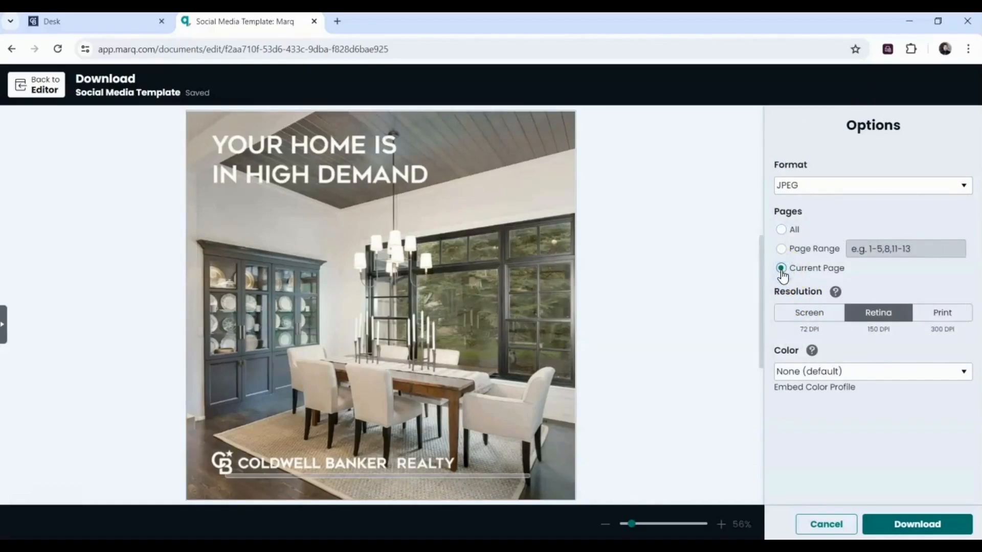
pyautogui.click(781, 249)
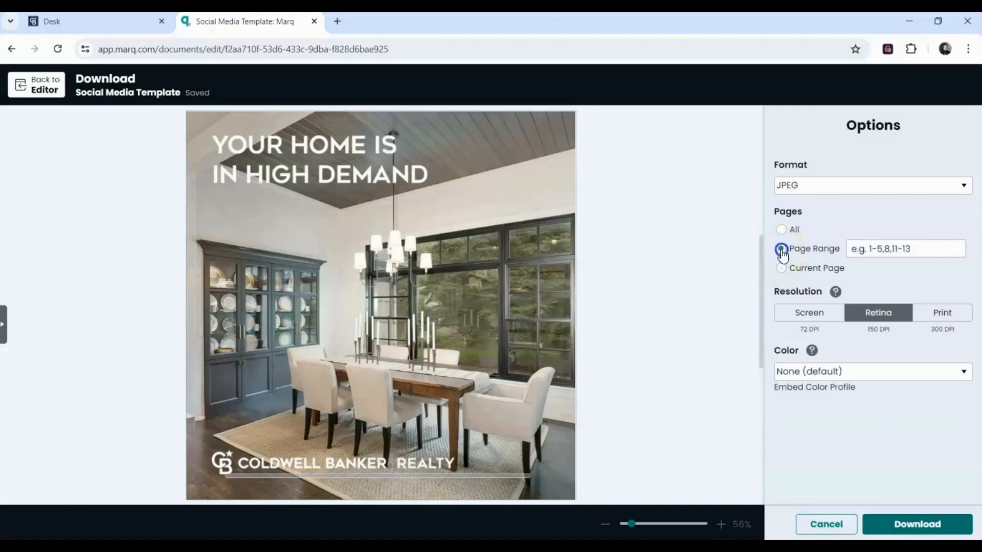
pyautogui.click(877, 242)
pyautogui.write('1')
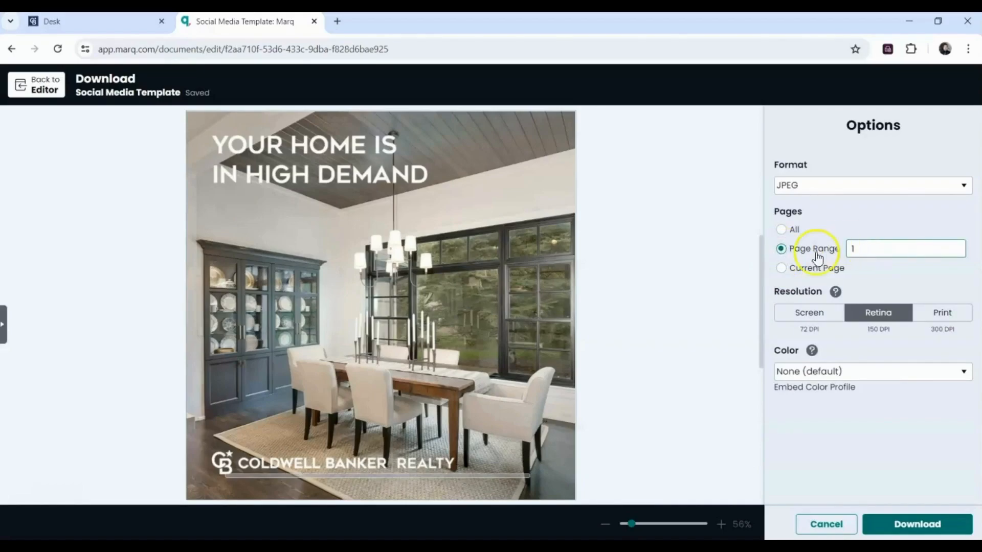
pyautogui.click(782, 269)
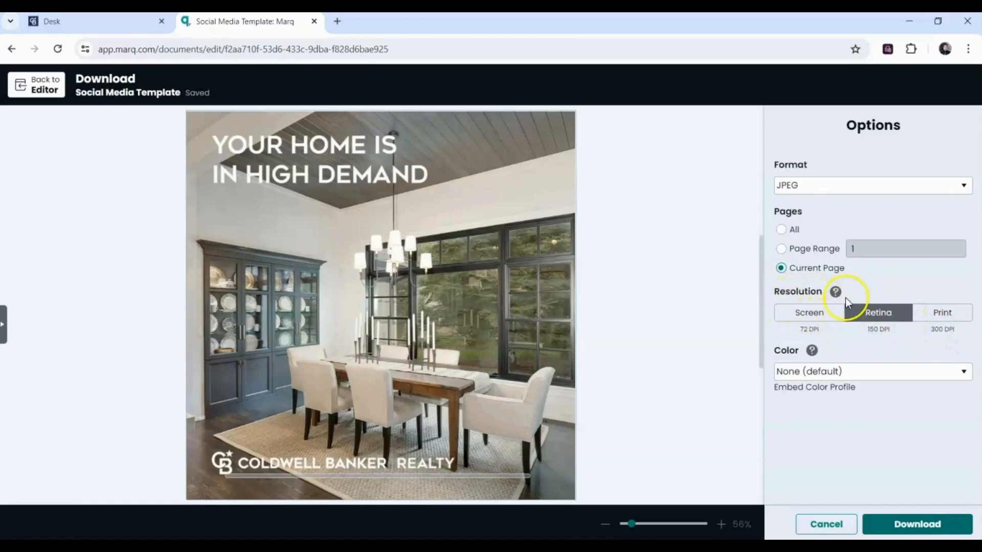
# - Set Print (300 DPI) resolution with the sRGB v4 ICC Preference Perceptual colour profile
pyautogui.click(945, 313)
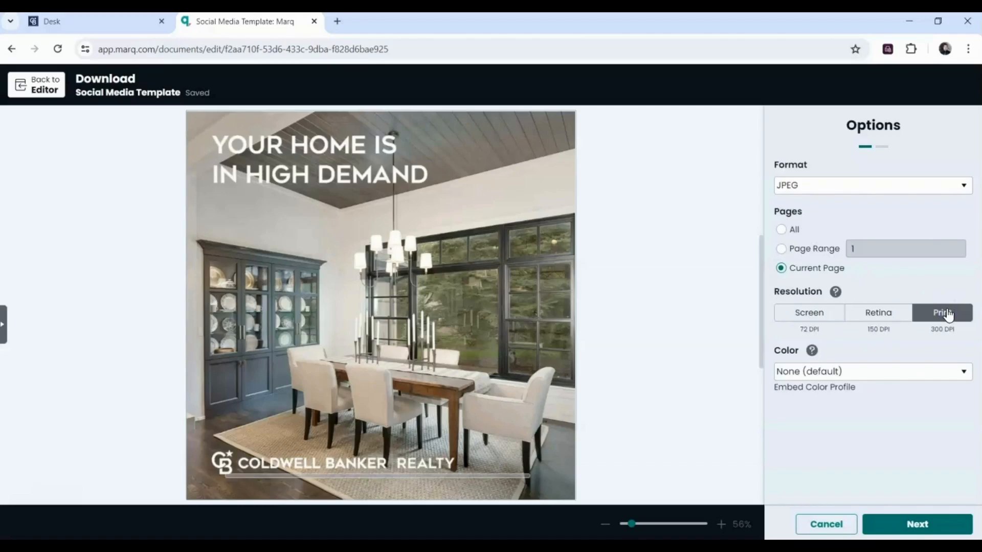
pyautogui.click(889, 371)
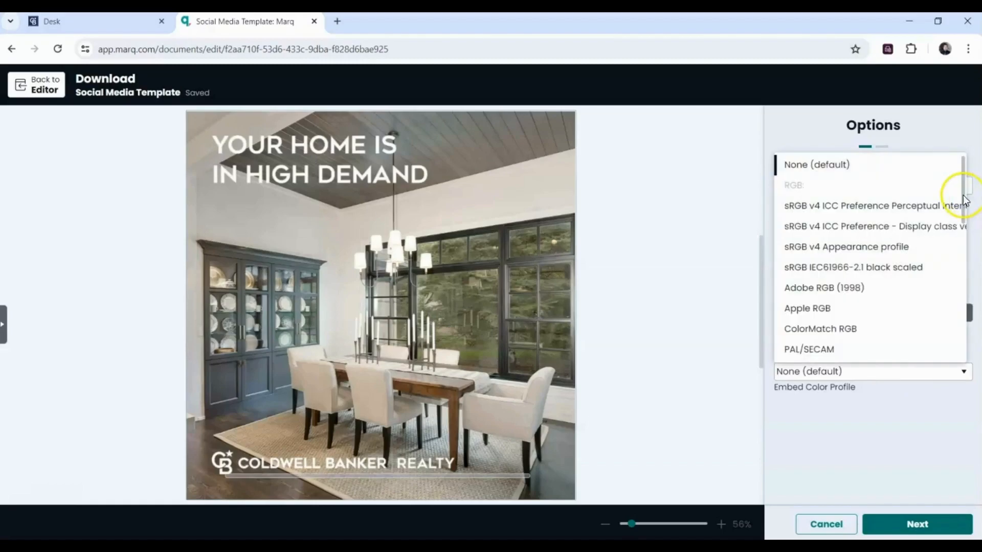
pyautogui.moveTo(966, 197)
pyautogui.mouseDown()
pyautogui.moveTo(966, 285)
pyautogui.moveTo(946, 241)
pyautogui.moveTo(950, 193)
pyautogui.mouseUp()
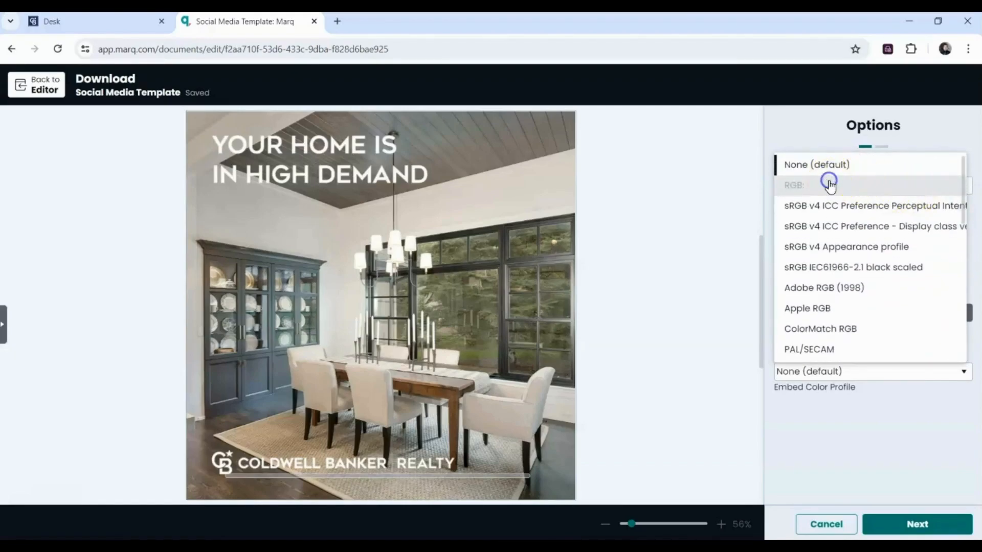
pyautogui.click(821, 206)
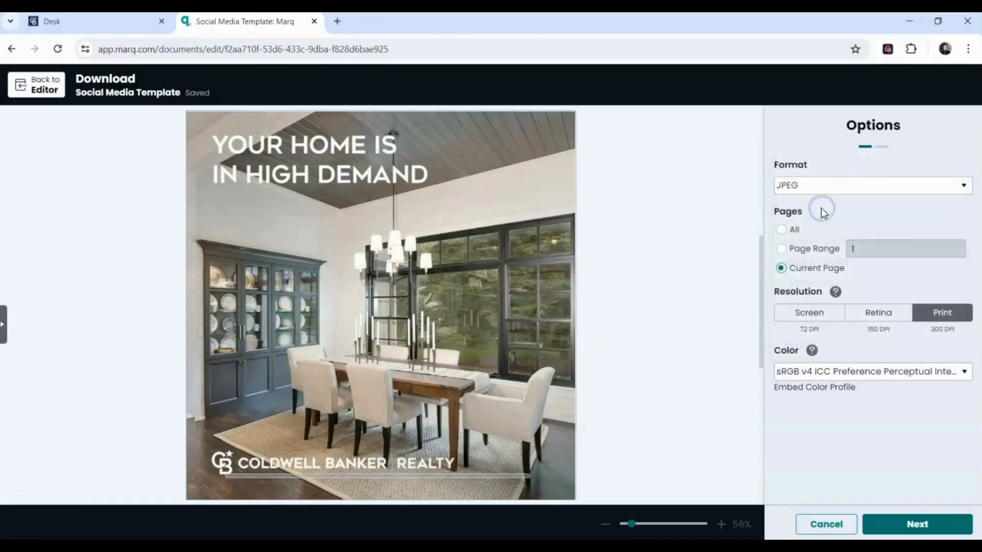
# - Proceed to the Check My Document review before downloading the JPEG
pyautogui.click(898, 521)
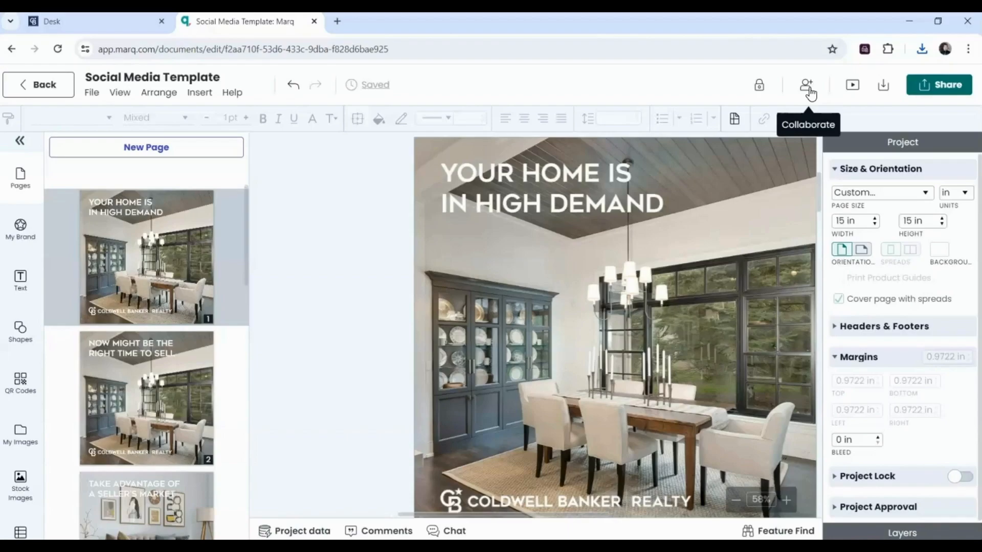
pyautogui.click(653, 148)
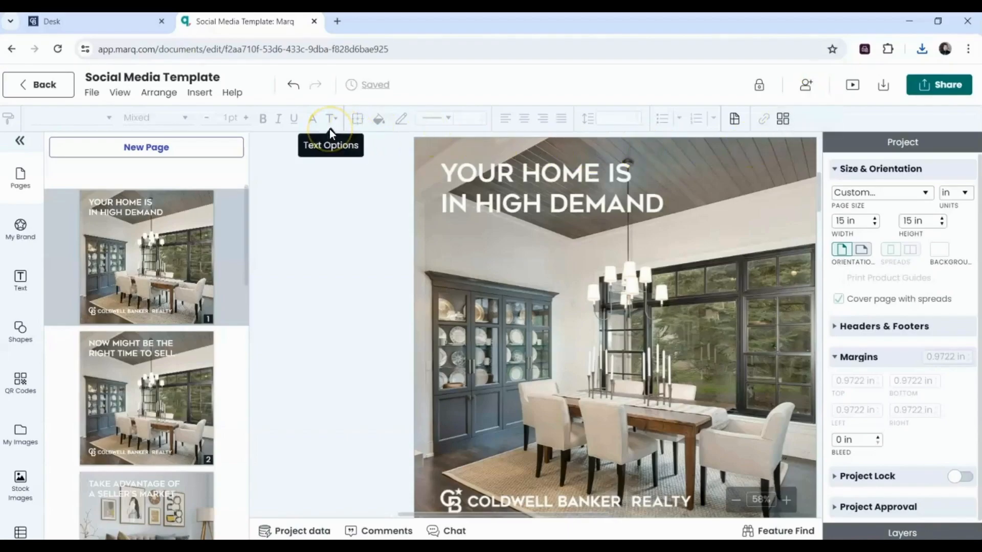
pyautogui.click(43, 91)
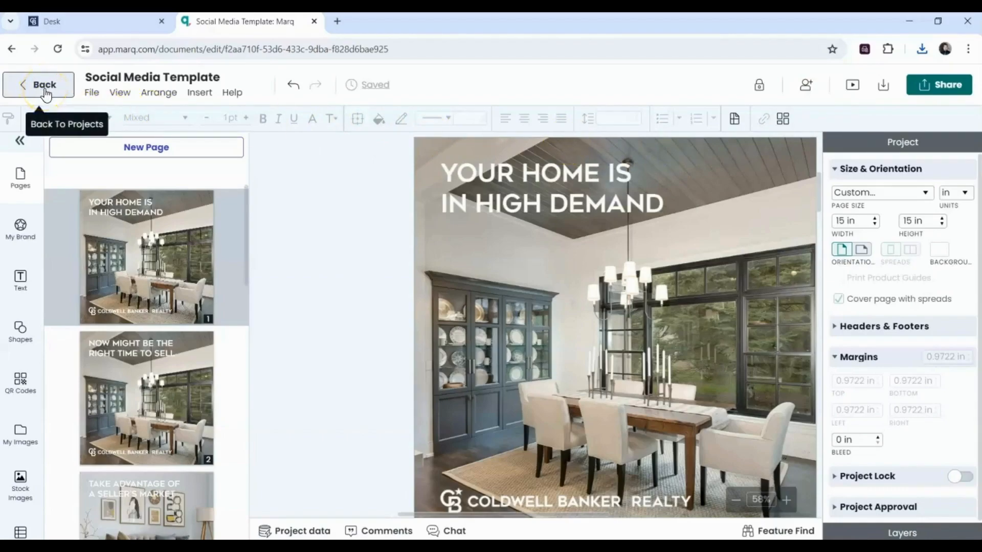
pyautogui.click(929, 91)
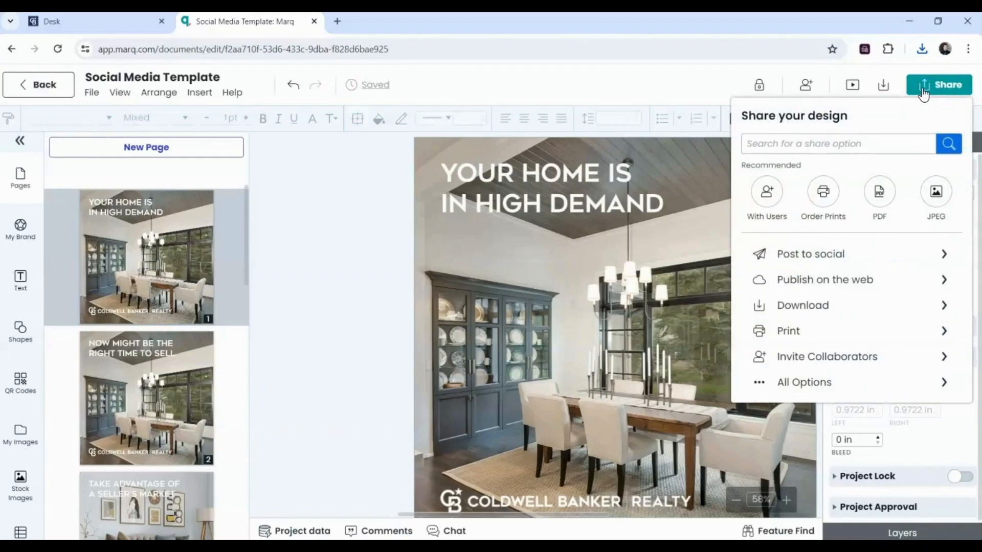
pyautogui.click(777, 257)
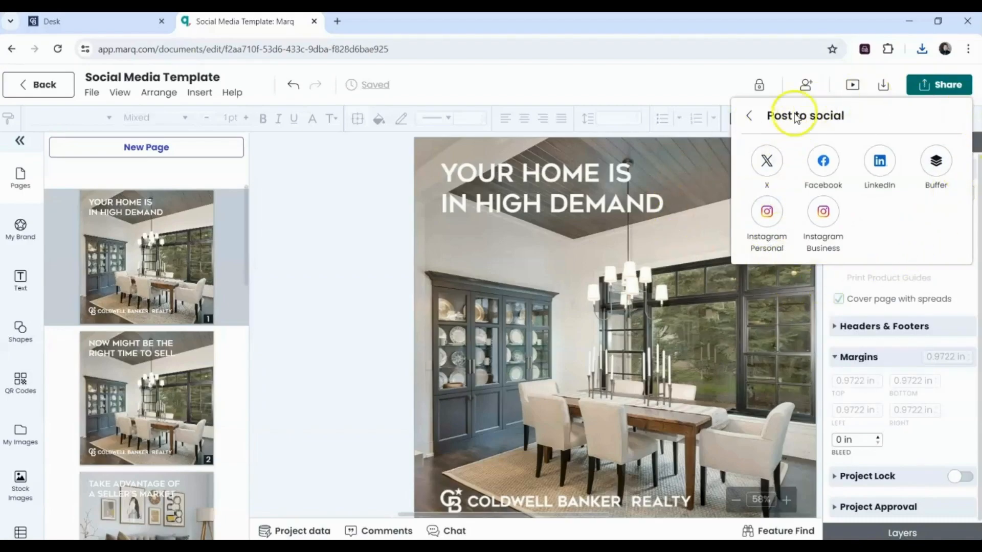
pyautogui.click(749, 117)
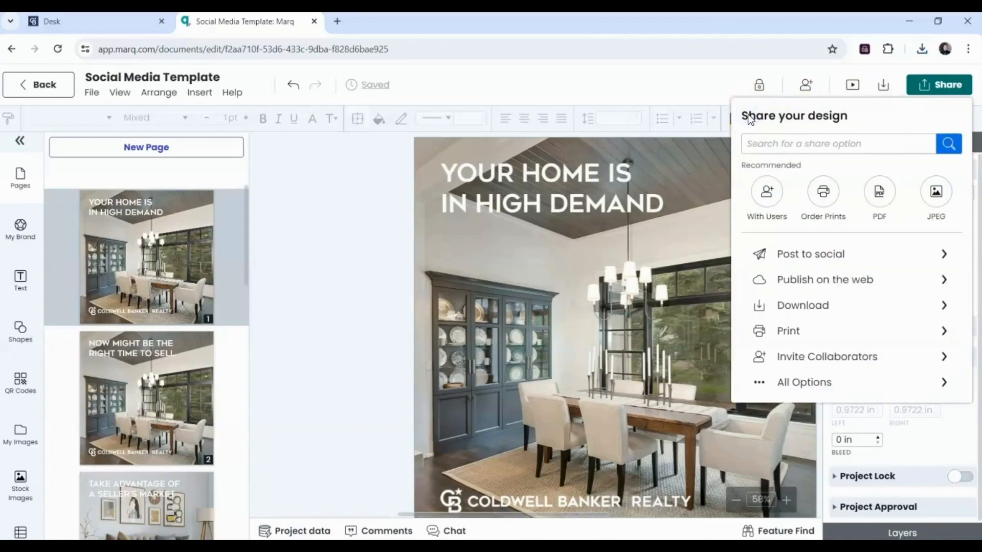
pyautogui.click(637, 92)
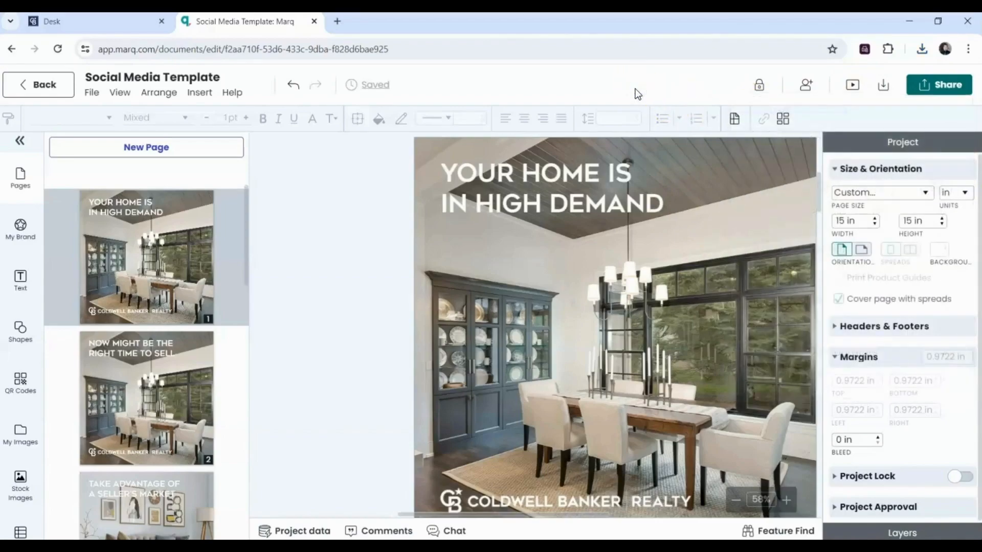
pyautogui.click(48, 89)
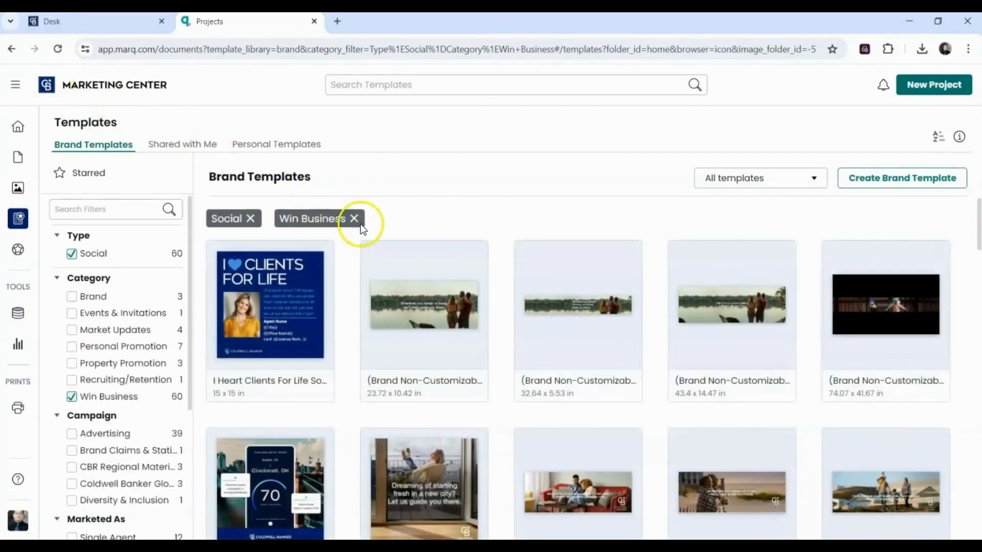
# - Swap the Win Business category filter for Property Promotion, narrowing the Social templates to 16
pyautogui.click(360, 223)
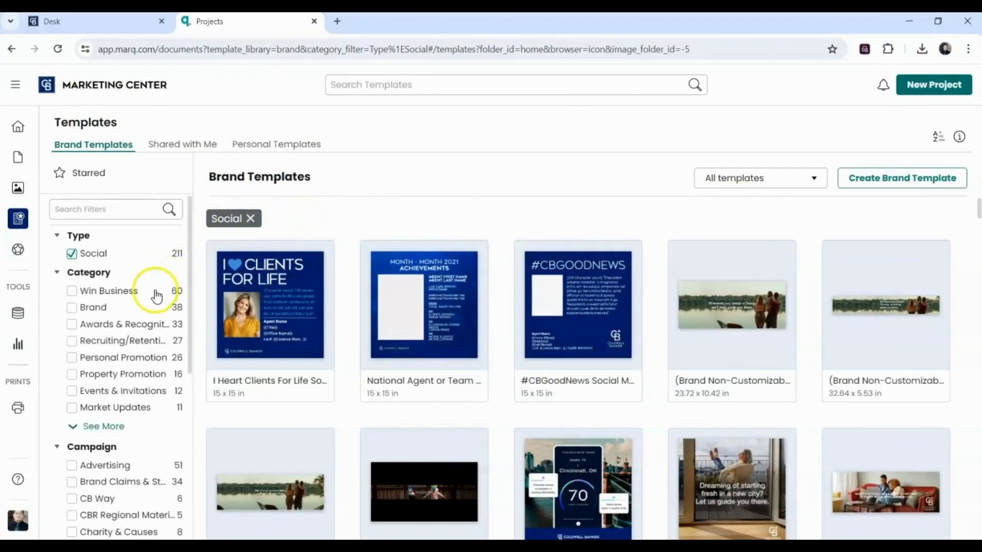
pyautogui.click(71, 381)
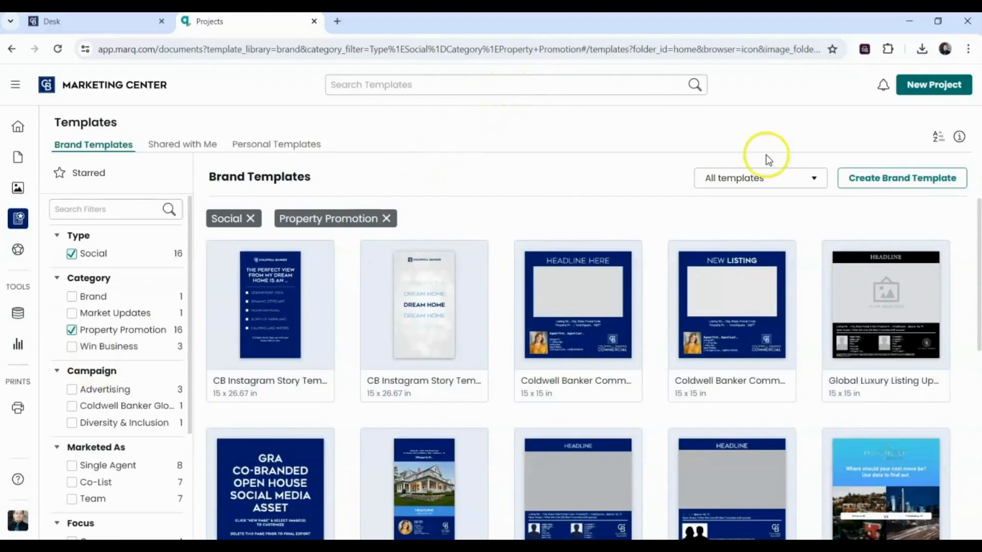
# - Search 'open house', preview the Open House Social Media - For Agent Use template's pages, and use it
pyautogui.click(583, 88)
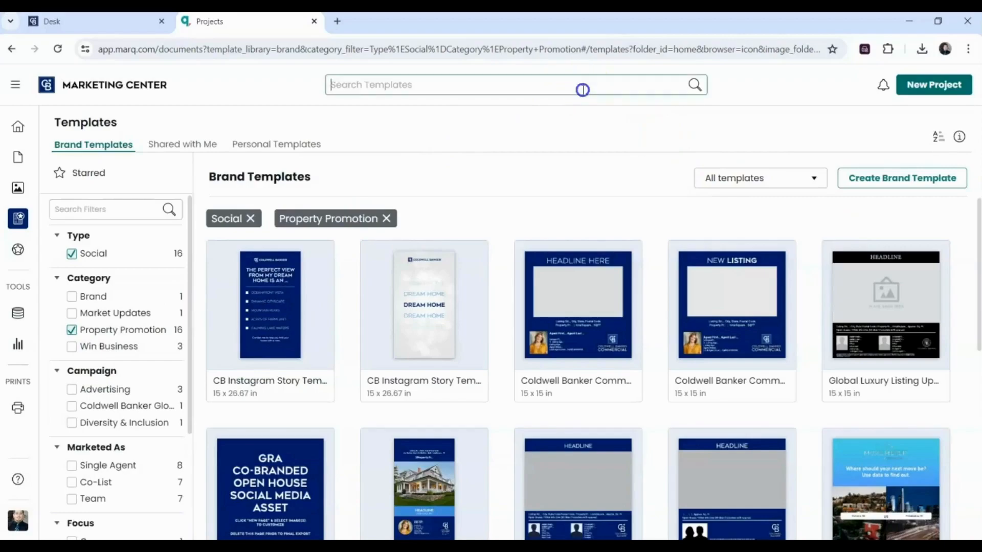
pyautogui.write('ope')
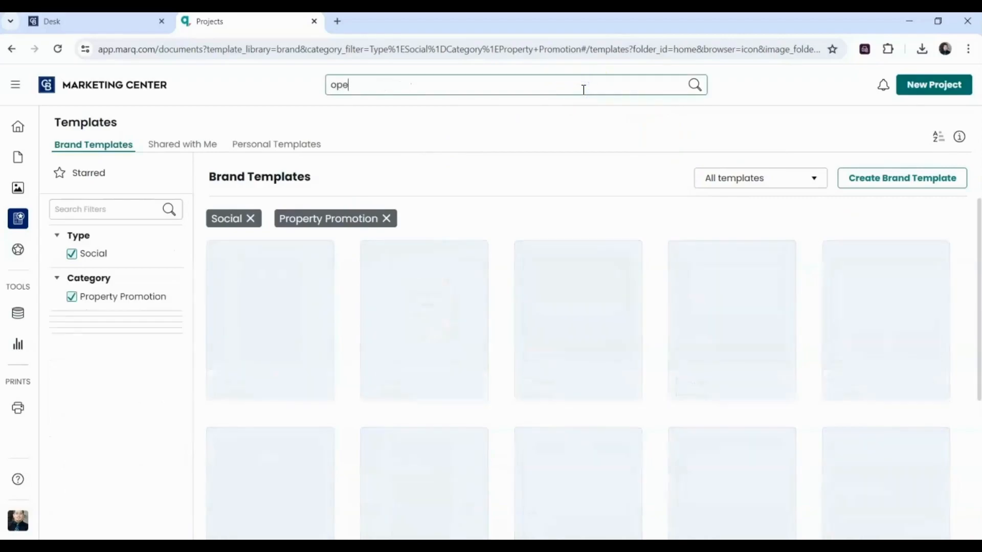
pyautogui.write('n house')
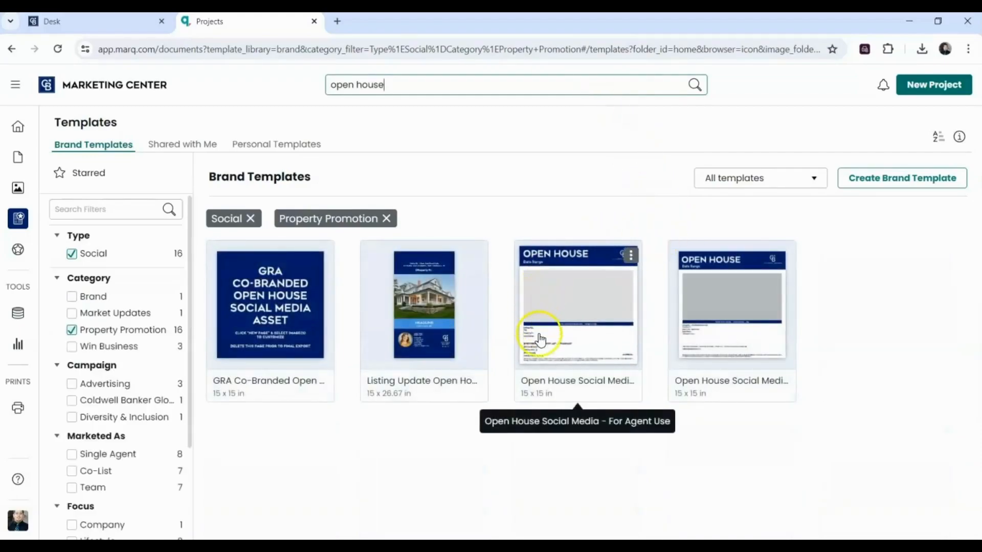
pyautogui.click(540, 267)
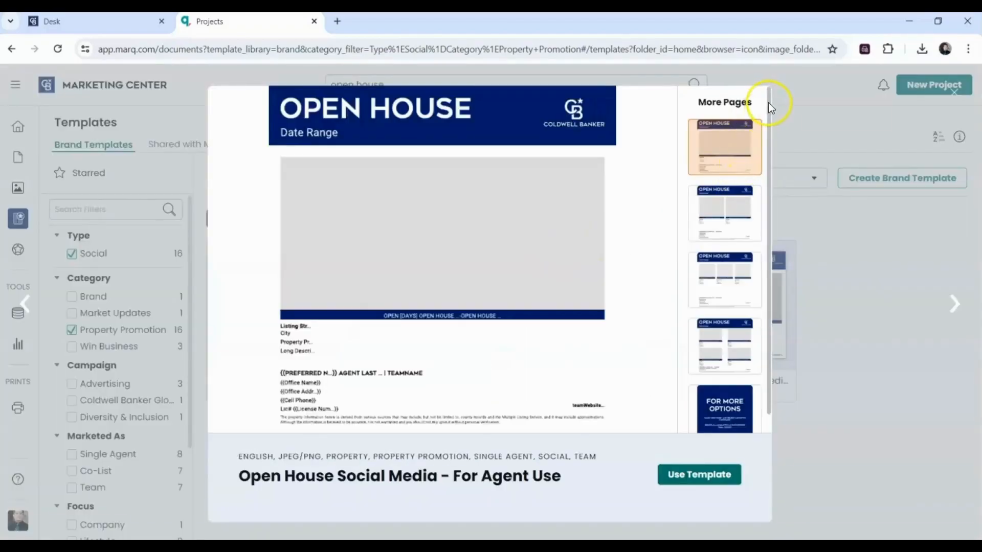
pyautogui.click(775, 153)
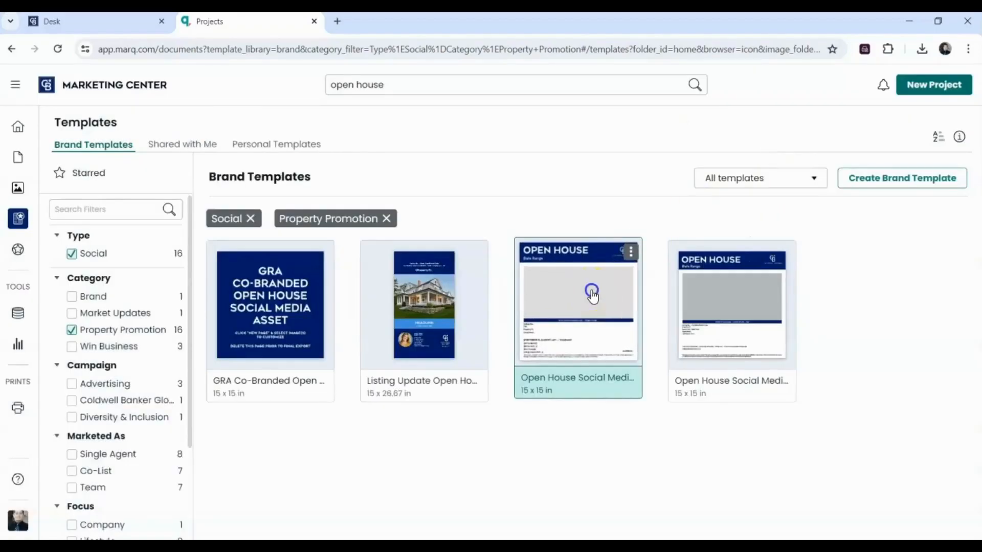
pyautogui.click(591, 290)
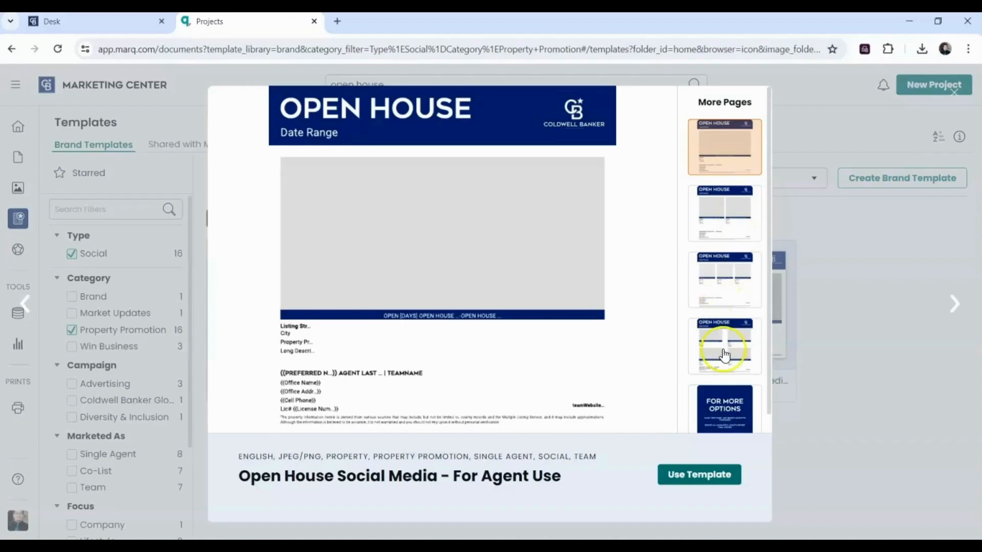
pyautogui.click(721, 410)
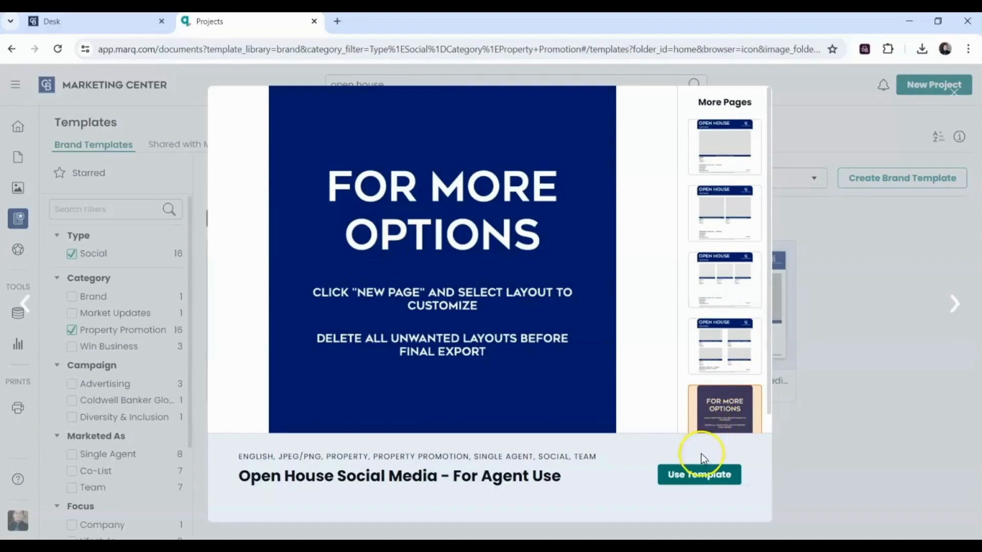
pyautogui.click(690, 480)
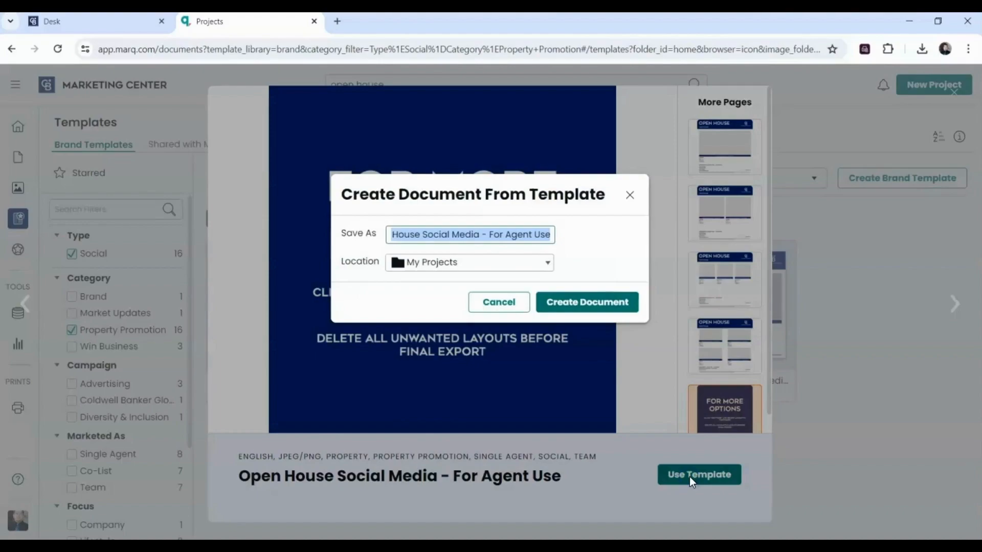
# - Save the new document as 'Open House Template' and create it for editing
pyautogui.write('Open')
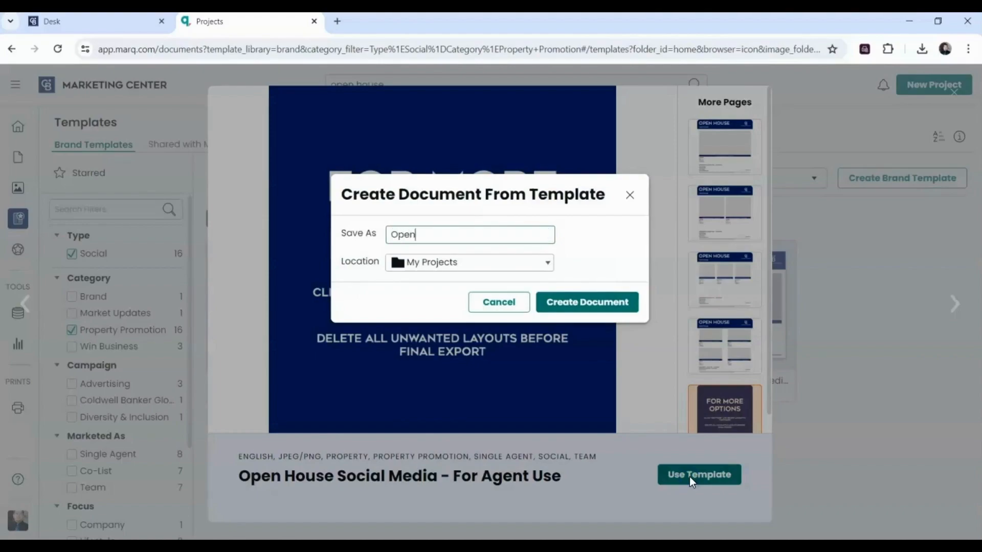
pyautogui.write(' House Template')
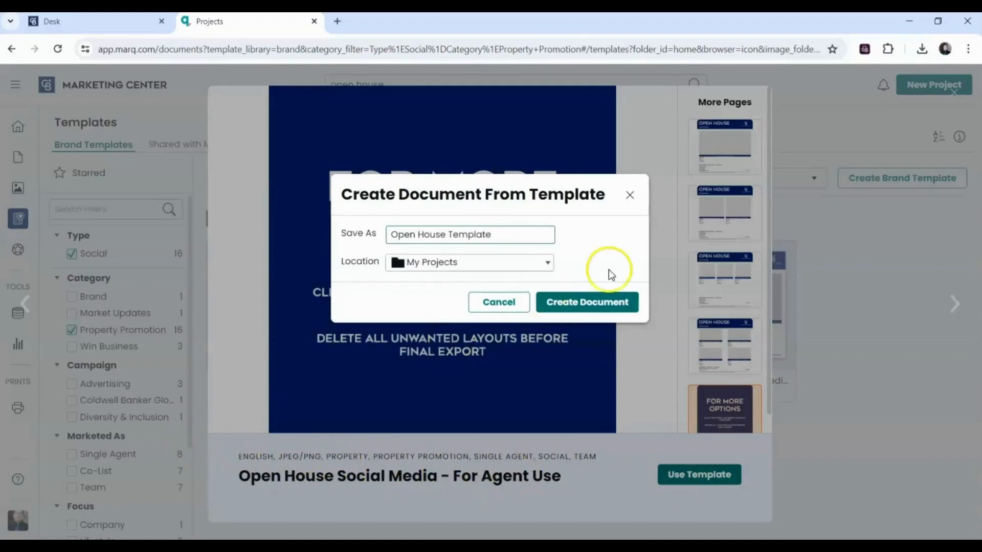
pyautogui.click(590, 291)
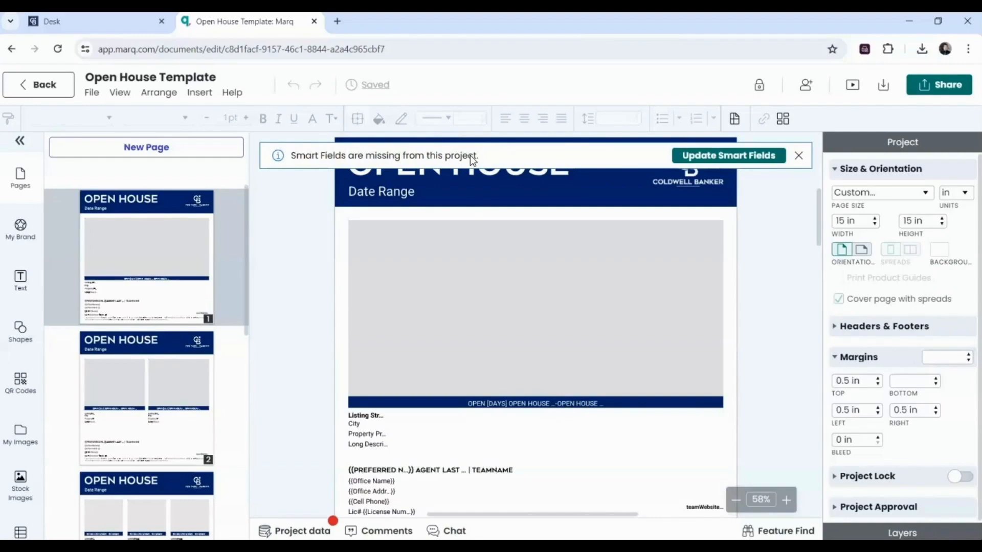
# - Check the missing cell phone and license fields, then dismiss the data form and Smart Fields warning
pyautogui.click(651, 95)
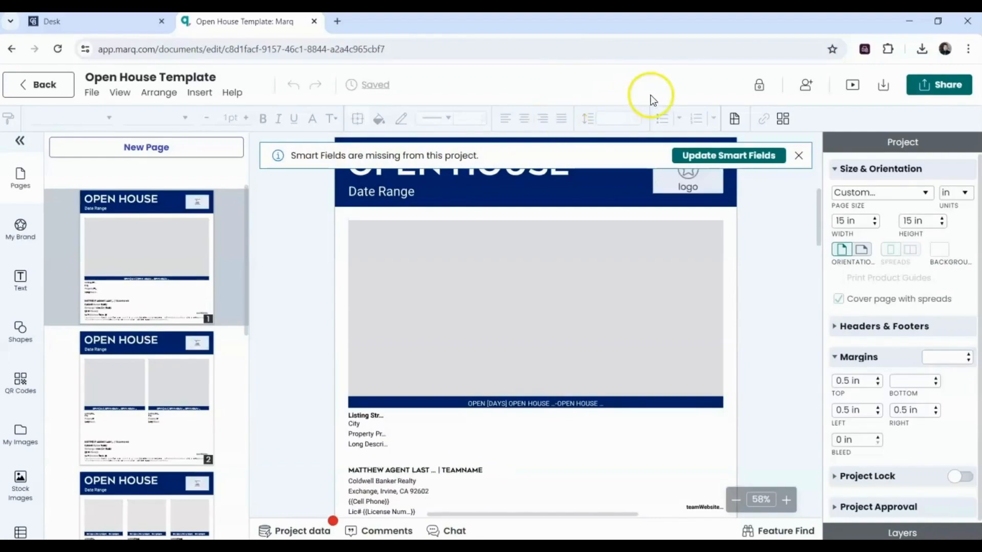
pyautogui.click(710, 158)
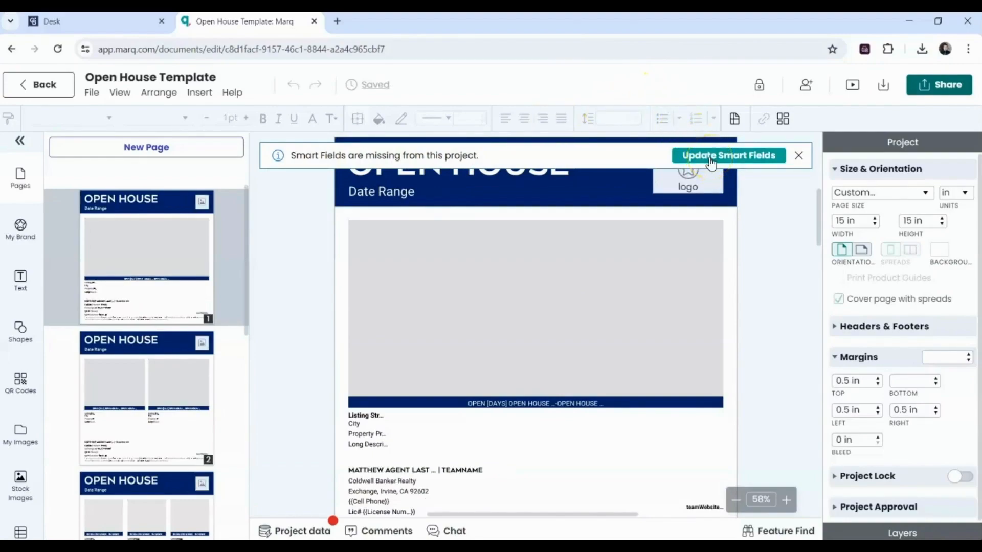
pyautogui.click(711, 161)
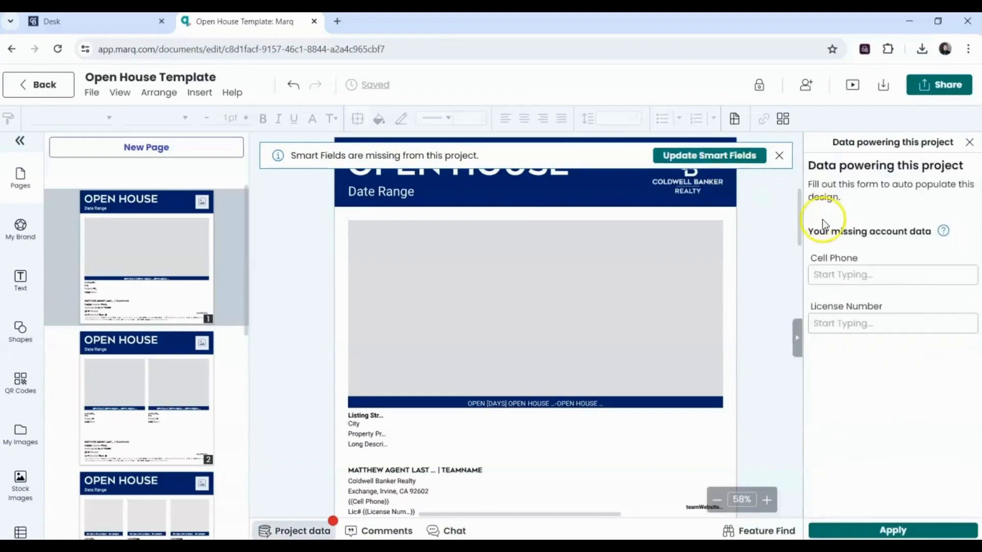
pyautogui.click(852, 284)
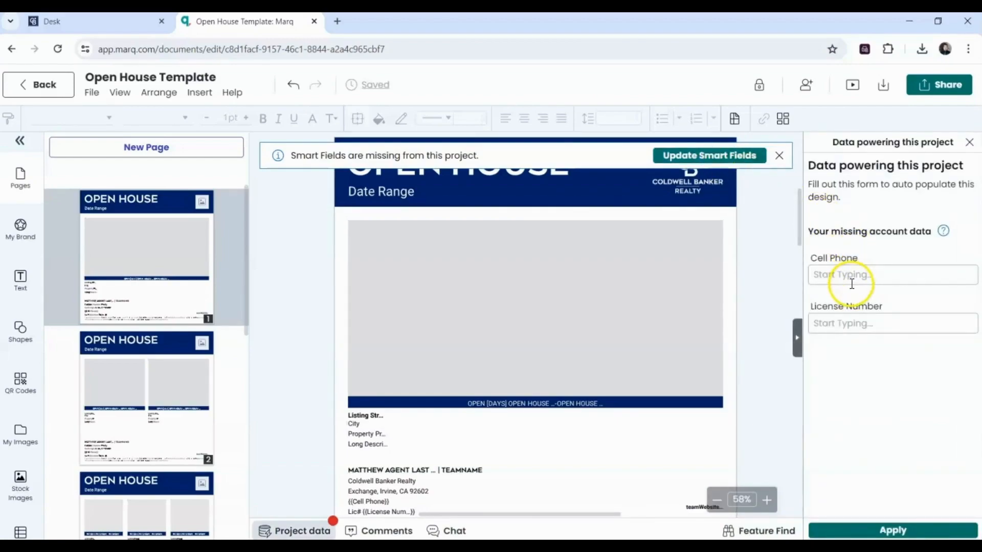
pyautogui.click(842, 329)
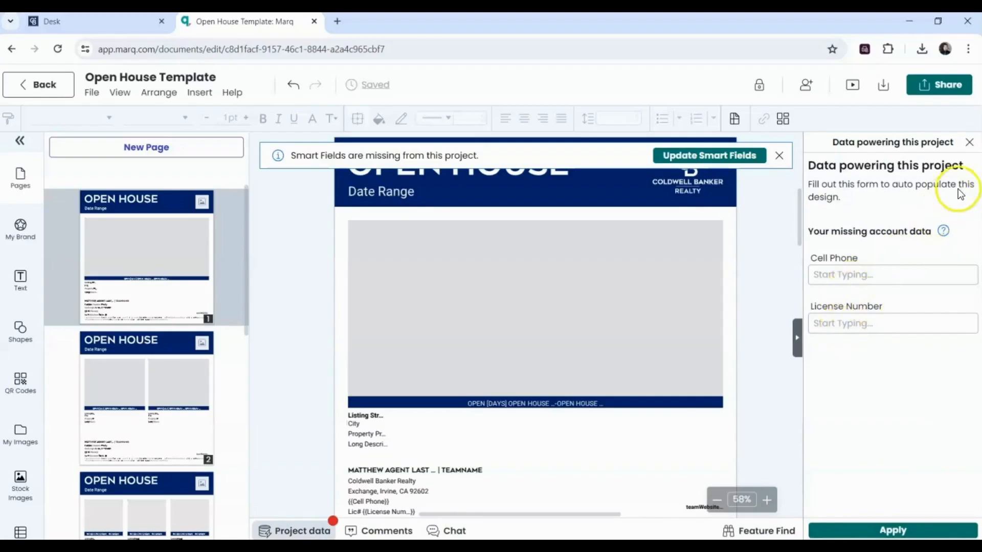
pyautogui.click(968, 144)
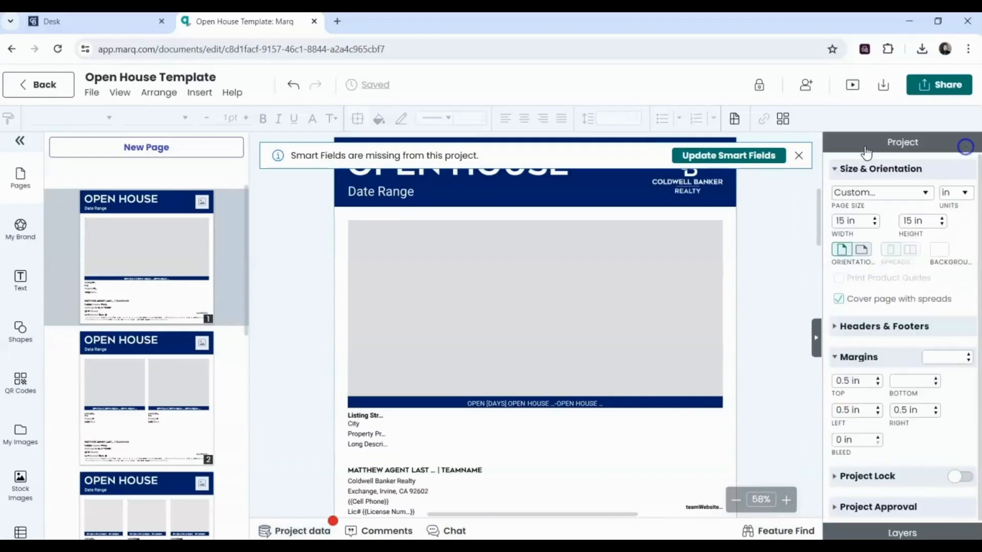
pyautogui.click(798, 155)
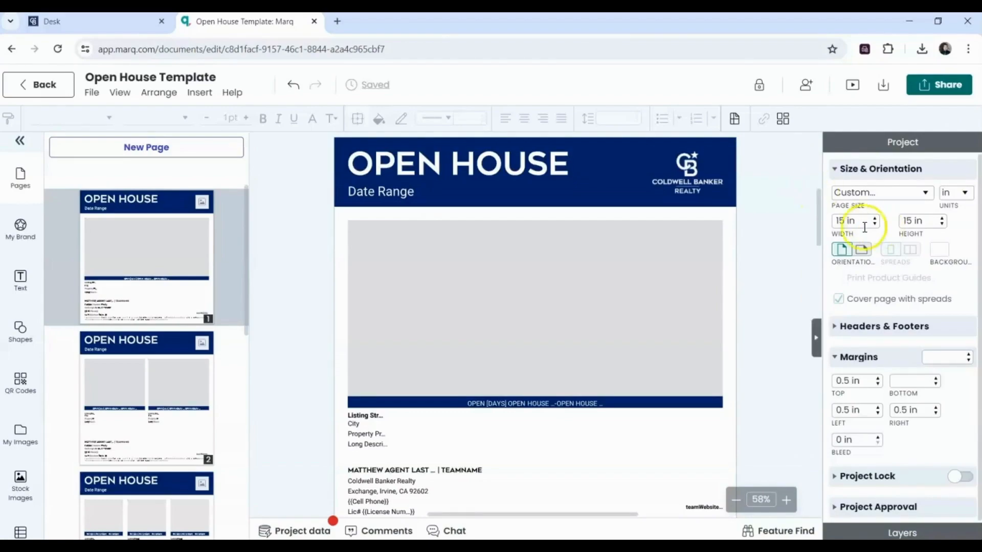
pyautogui.moveTo(819, 211)
pyautogui.mouseDown()
pyautogui.moveTo(817, 224)
pyautogui.moveTo(816, 214)
pyautogui.mouseUp()
pyautogui.click(115, 429)
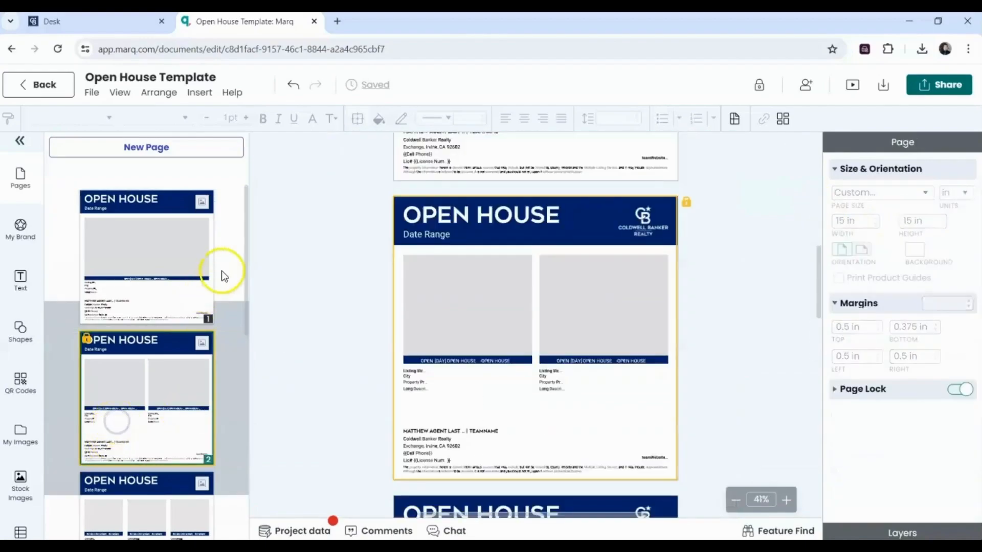
pyautogui.moveTo(244, 249); pyautogui.dragTo(237, 209)
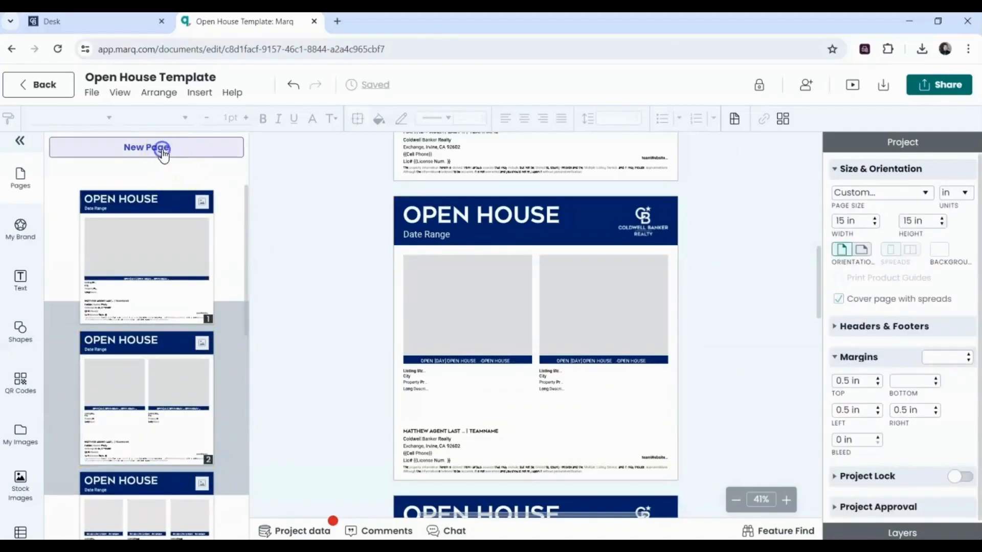
pyautogui.click(162, 150)
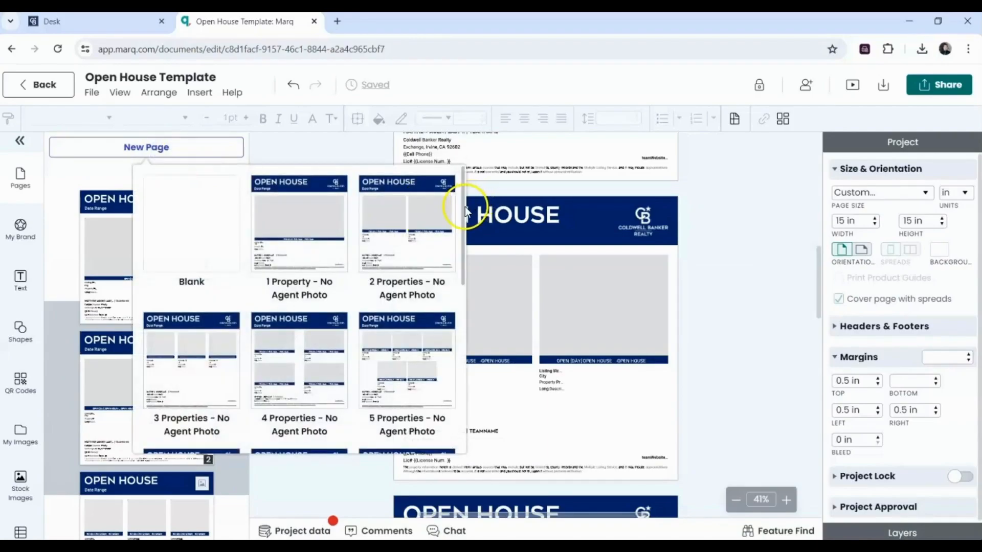
pyautogui.moveTo(463, 212); pyautogui.dragTo(459, 327)
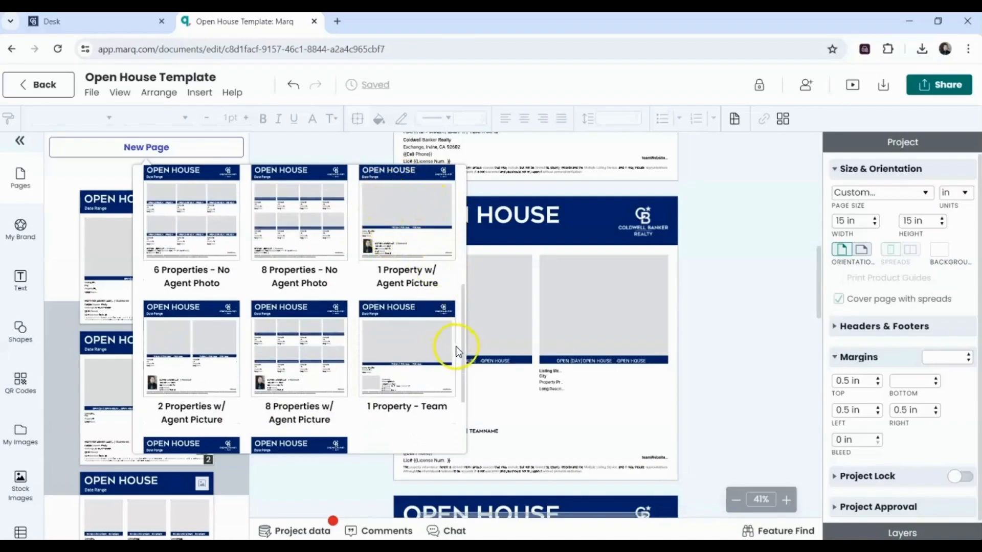
pyautogui.moveTo(463, 348); pyautogui.dragTo(464, 202)
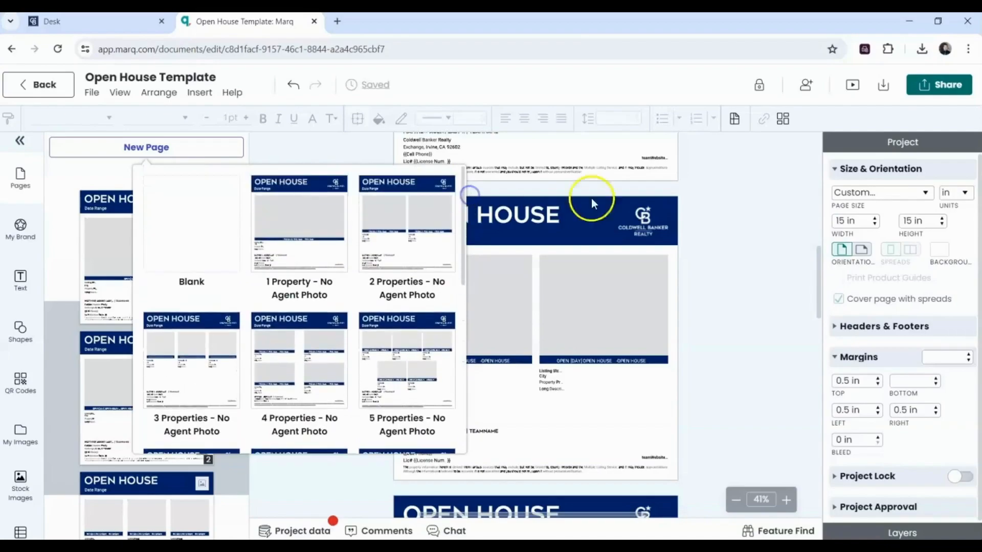
pyautogui.click(744, 177)
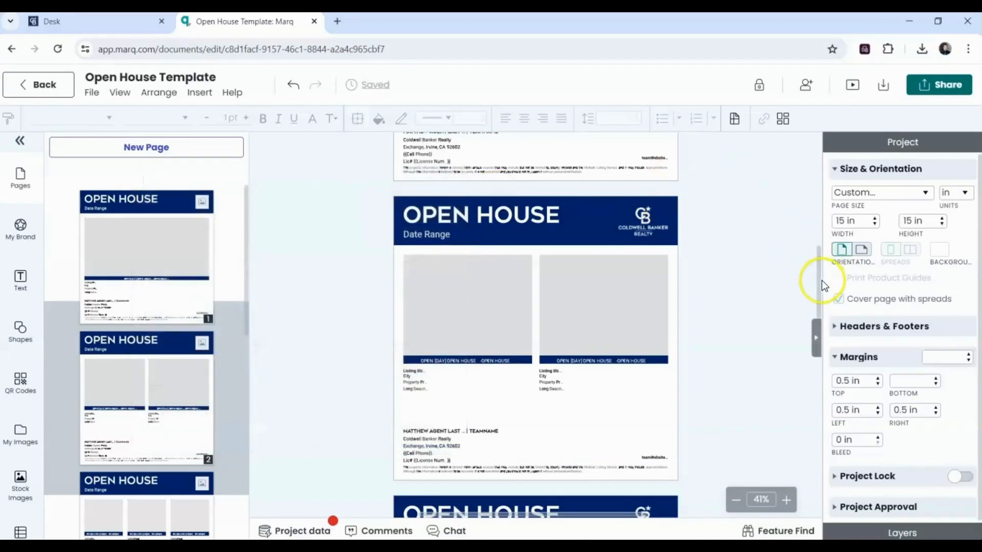
pyautogui.moveTo(819, 282); pyautogui.dragTo(814, 239)
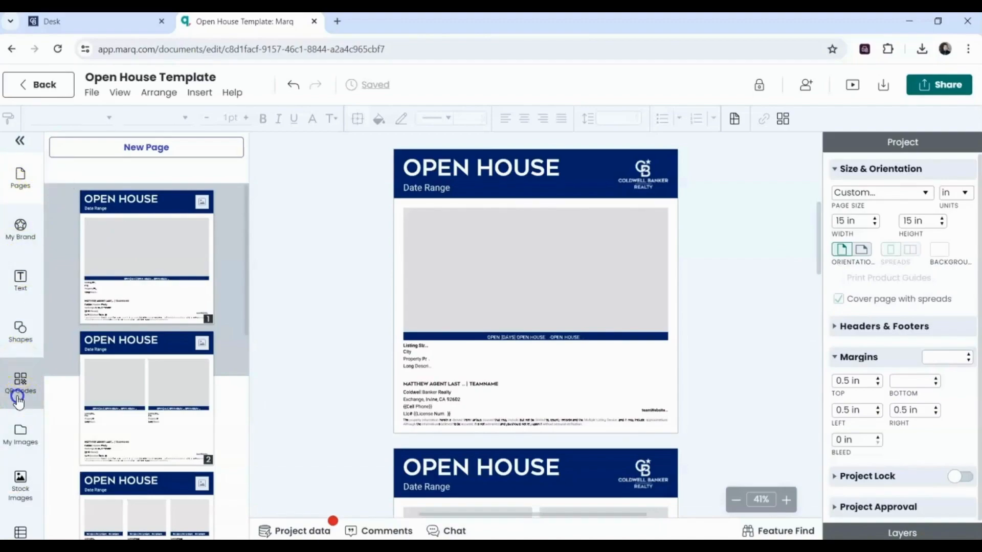
pyautogui.scroll(-3, 15, 511)
pyautogui.scroll(-3, 9, 535)
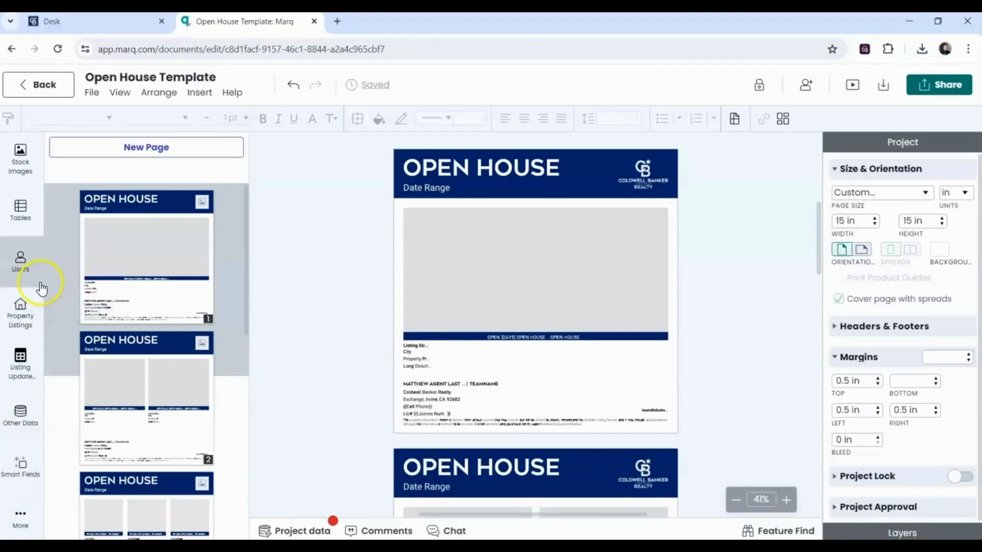
# - Open the Property Listings panel and search for the Anytown listing's address
pyautogui.click(21, 308)
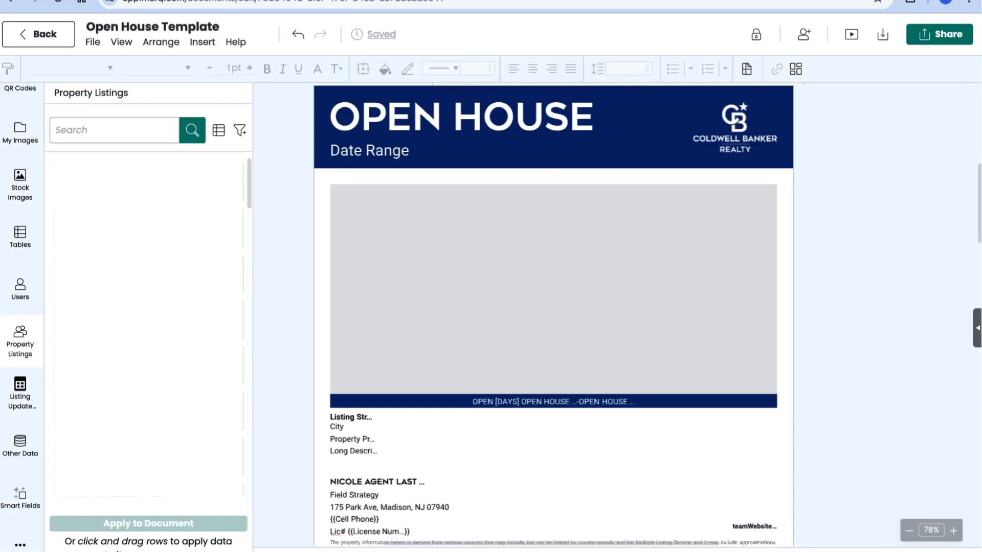
pyautogui.write('100 Coldwell Wa')
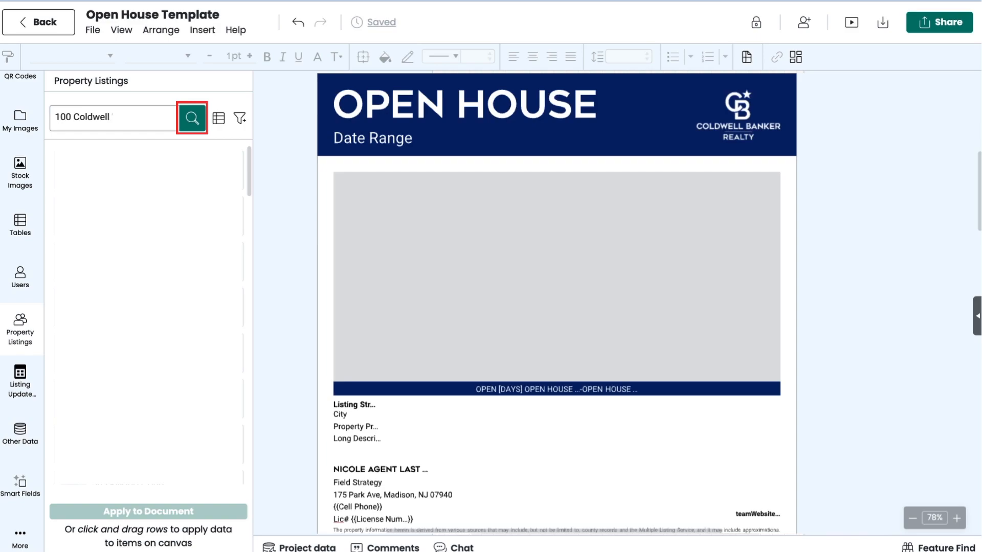
pyautogui.write('y, Anytown')
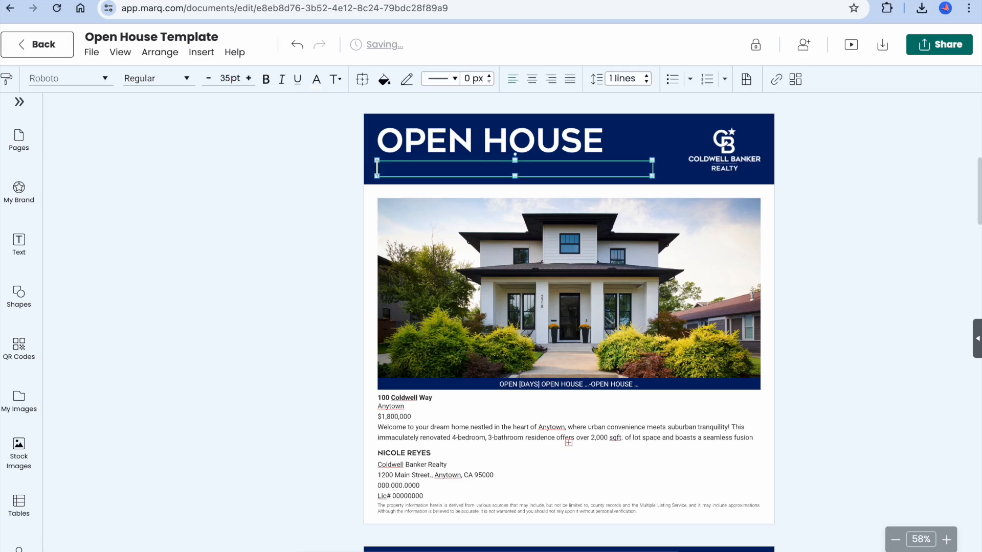
# - Set the subheading to 'Modern Luxury Living in Anytown' and the photo banner to 'THIS SUNDAY 2-5PM'
pyautogui.write('Modern Luxury Living in Anytown')
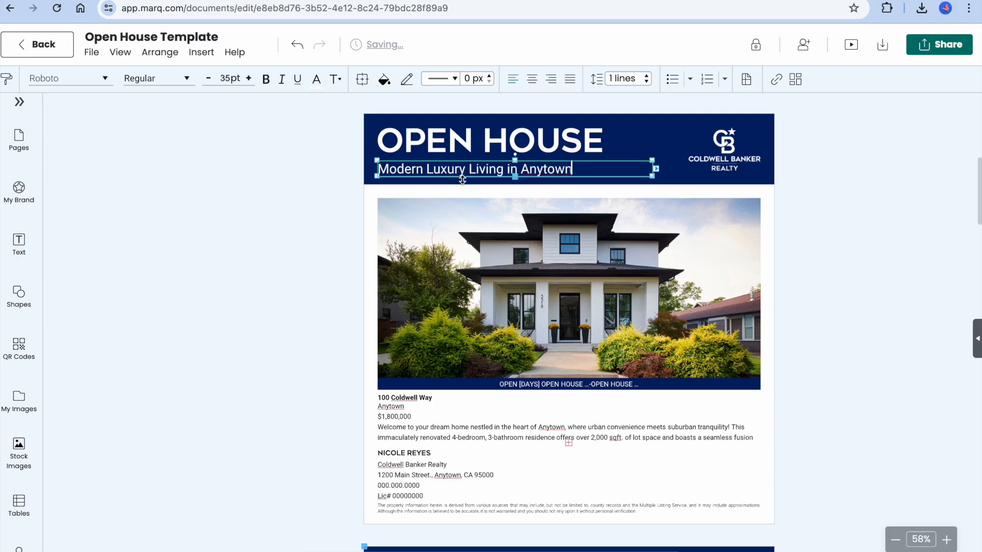
pyautogui.doubleClick(525, 385)
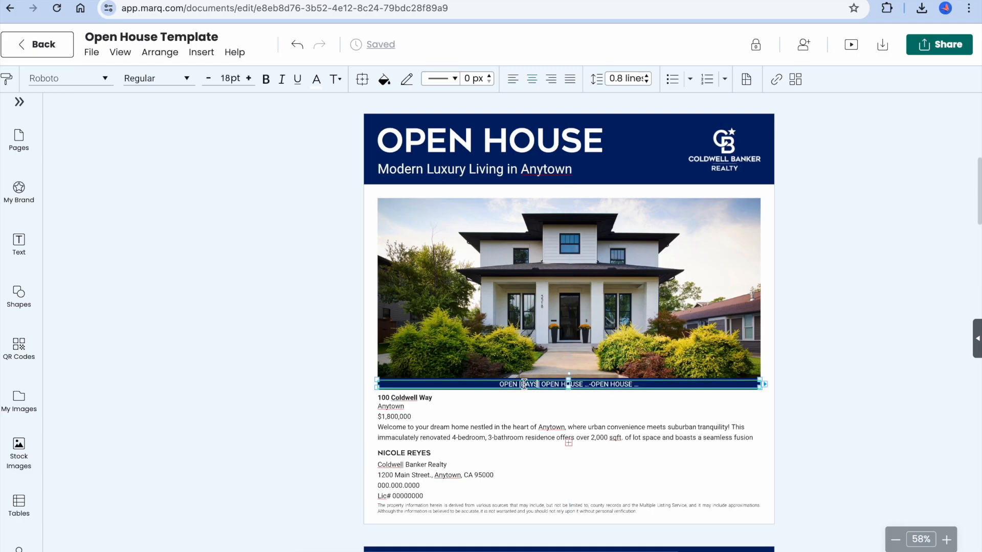
pyautogui.press('super+a')
pyautogui.write('THIS SUNDA')
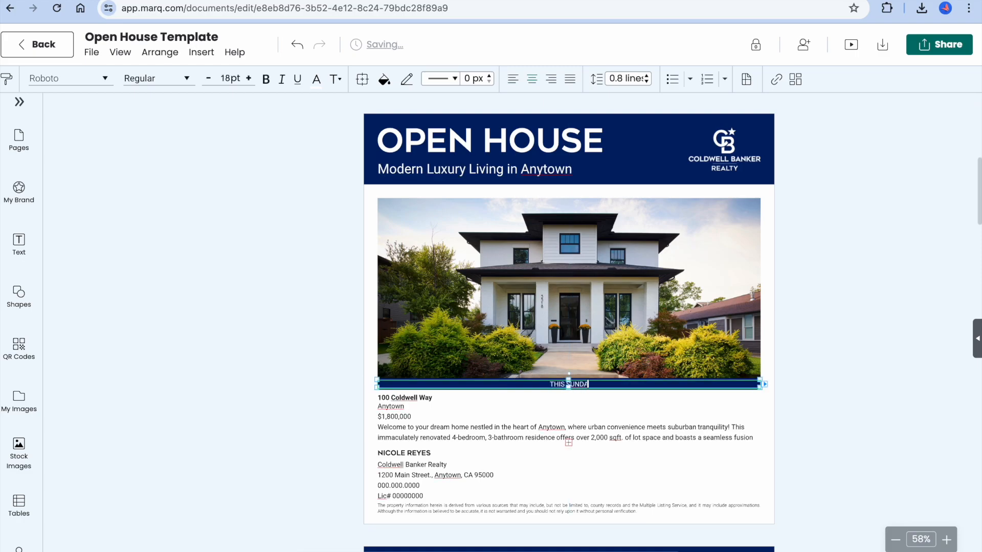
pyautogui.write('Y 1')
pyautogui.write('-5PM')
pyautogui.click(581, 403)
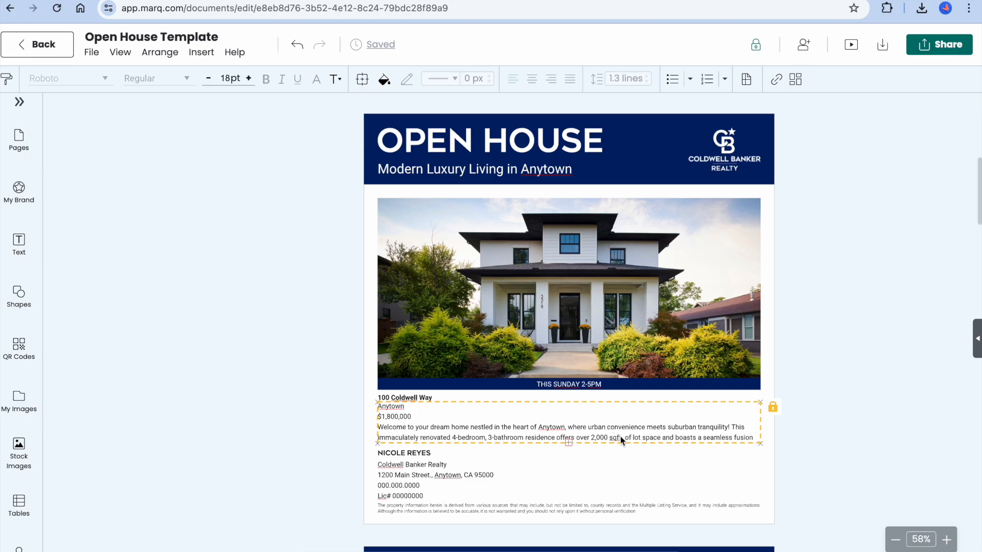
# - Replace 'timeless elegance' at the end of the description with 'modern design'
pyautogui.click(643, 439)
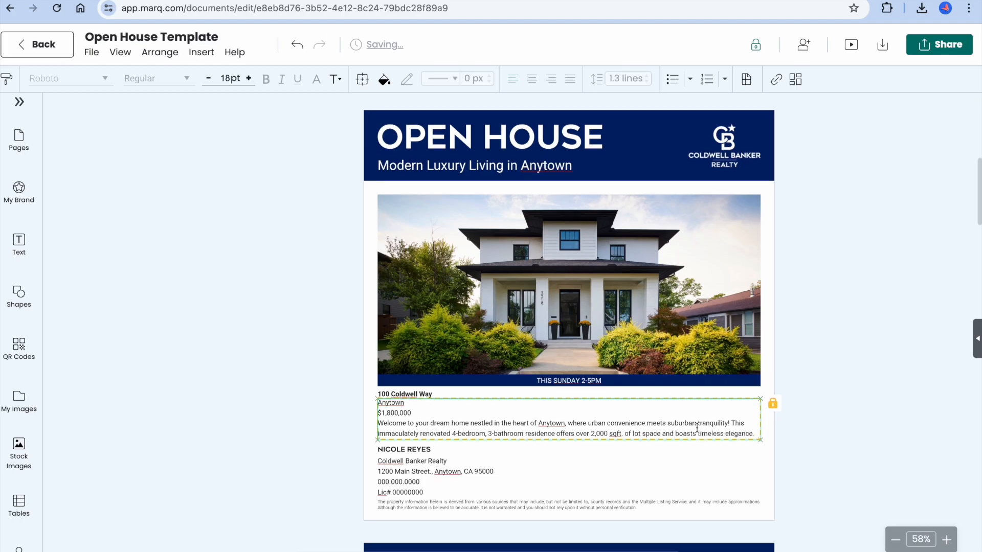
pyautogui.moveTo(697, 432); pyautogui.dragTo(790, 480)
pyautogui.press('BackSpace')
pyautogui.write('modern deisg')
pyautogui.write('n')
pyautogui.press('BackSpace')
pyautogui.press('BackSpace')
pyautogui.press('BackSpace')
pyautogui.press('BackSpace')
pyautogui.write('sign')
# - Replace the placeholder phone number and Lic# digits in the agent contact block with new values
pyautogui.click(402, 482)
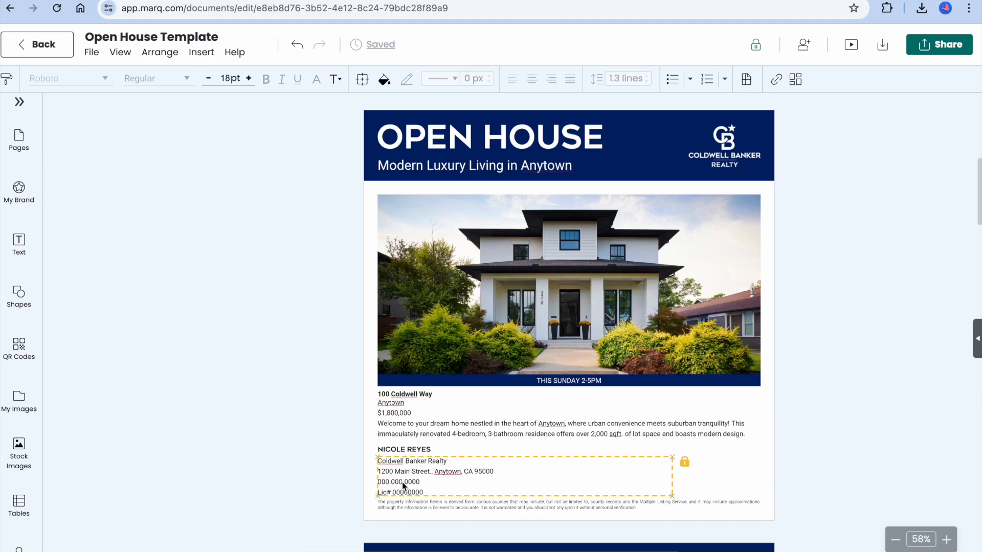
pyautogui.doubleClick(404, 482)
pyautogui.moveTo(404, 482); pyautogui.dragTo(372, 483)
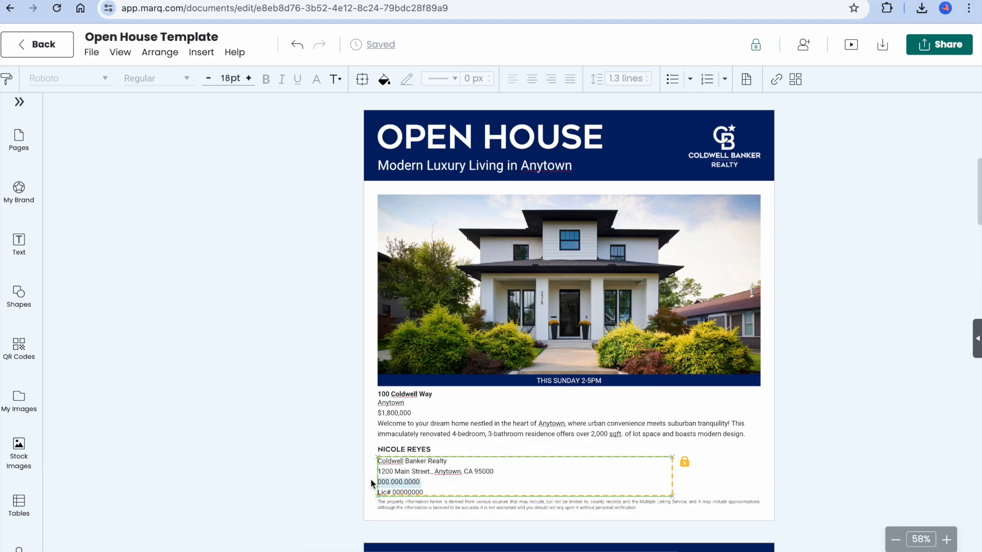
pyautogui.write('111.111')
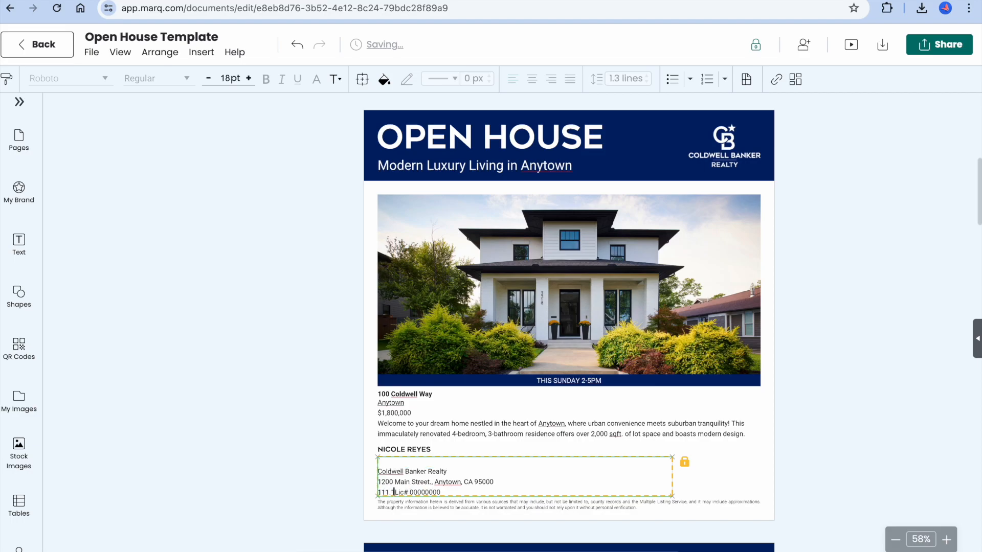
pyautogui.write('.1111')
pyautogui.press('Return')
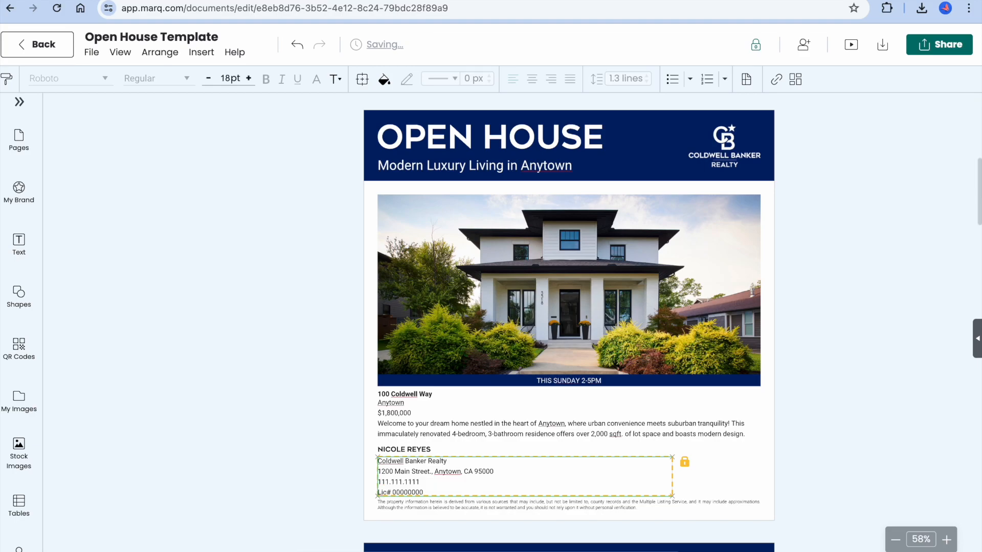
pyautogui.doubleClick(420, 492)
pyautogui.write('000000000')
pyautogui.click(477, 432)
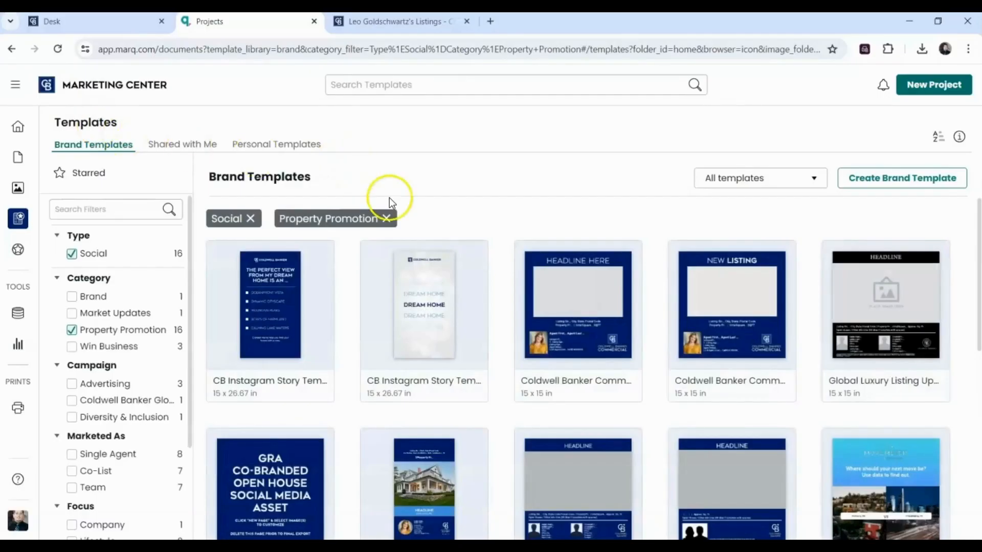
# - Swap the Social and Property Promotion filters for Flyer and Win Business, then pick CB National Agent Flyers
pyautogui.click(385, 220)
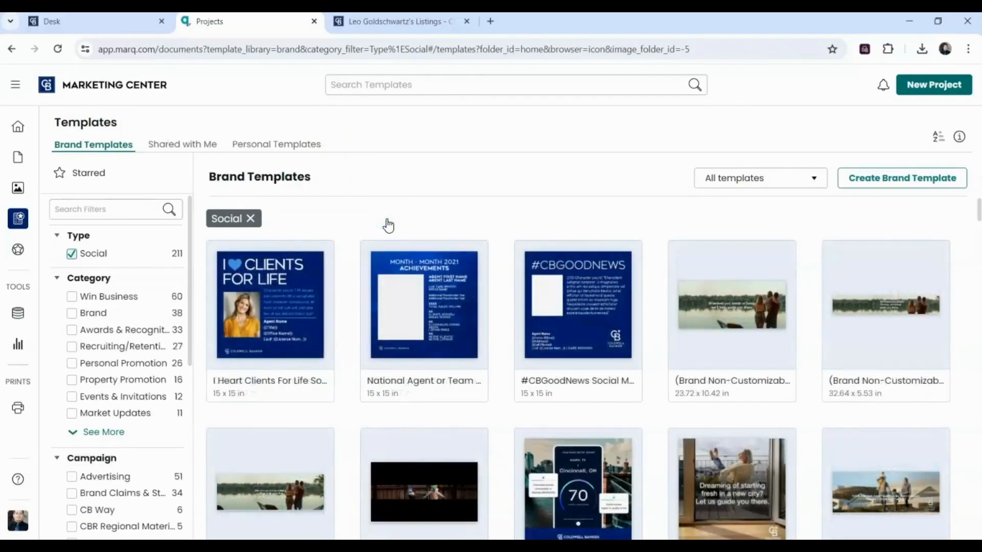
pyautogui.click(250, 218)
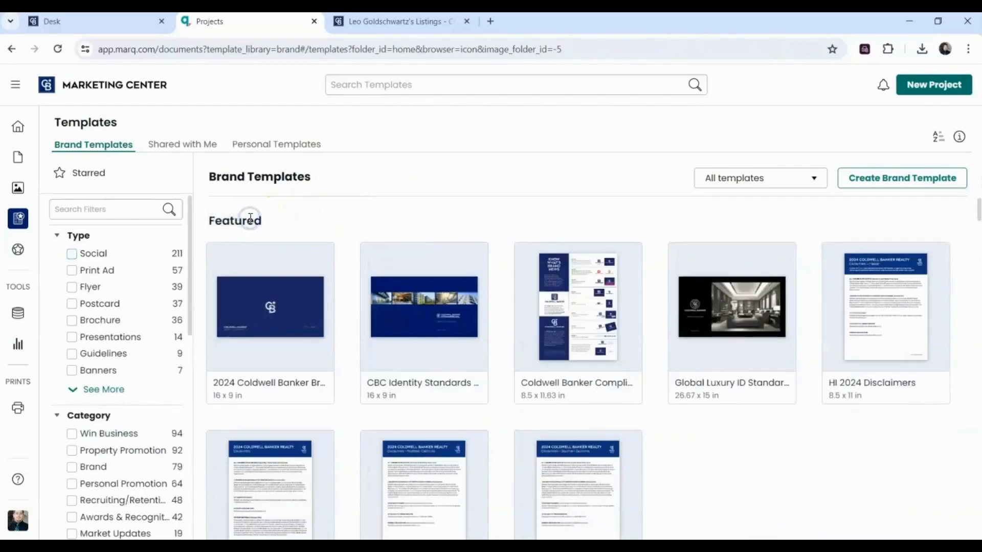
pyautogui.click(74, 293)
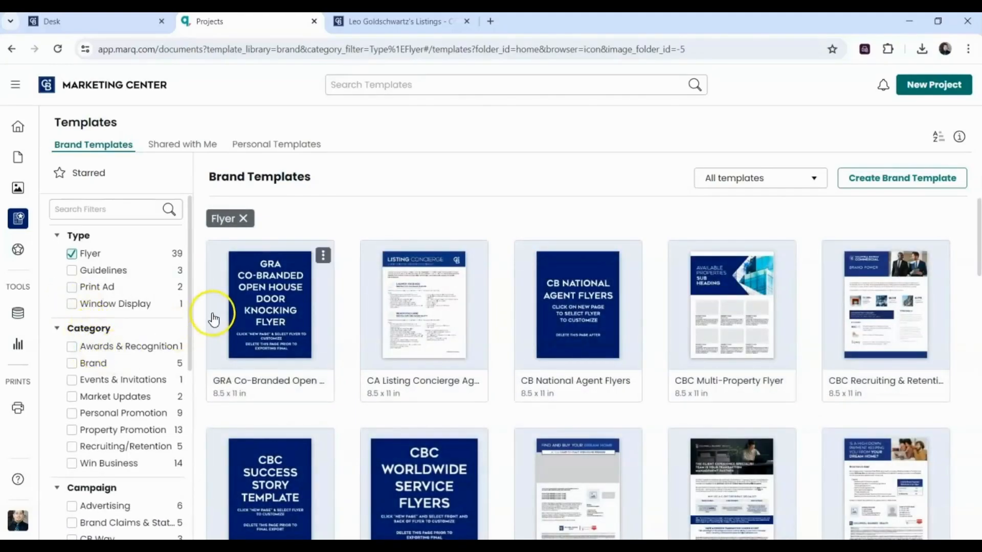
pyautogui.click(72, 464)
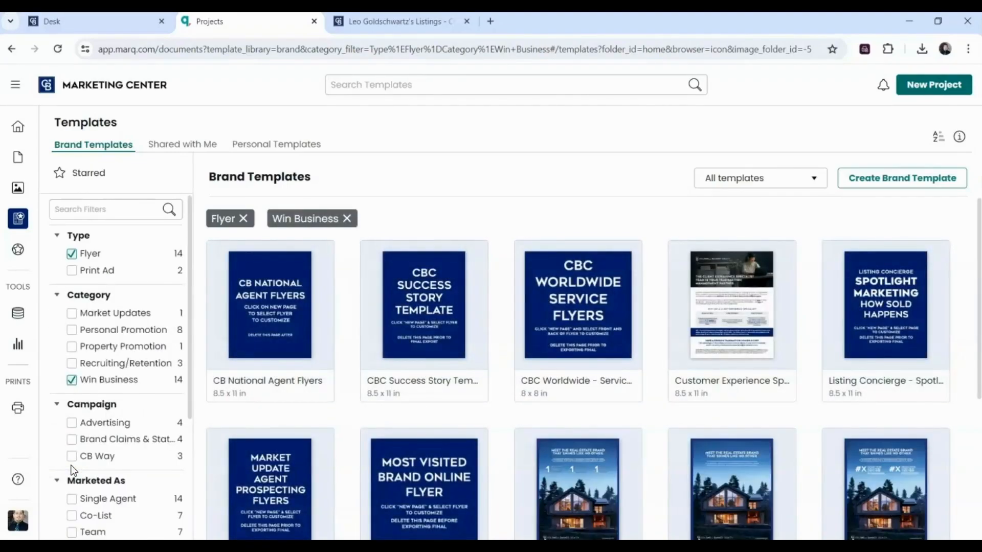
pyautogui.moveTo(274, 298)
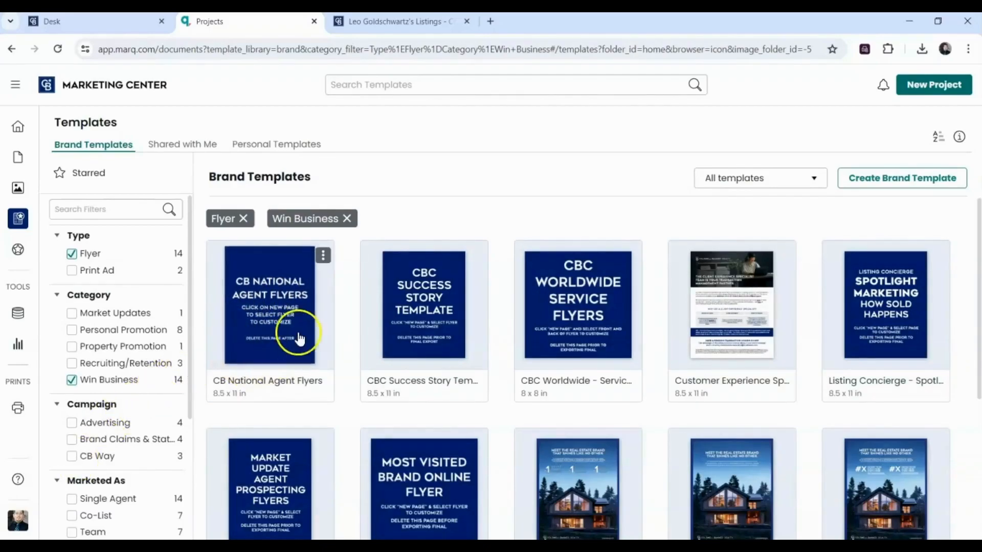
pyautogui.click(270, 292)
# - Preview the template's photo flyer page, then create a document from it named 'Demo Flyer'
pyautogui.click(270, 293)
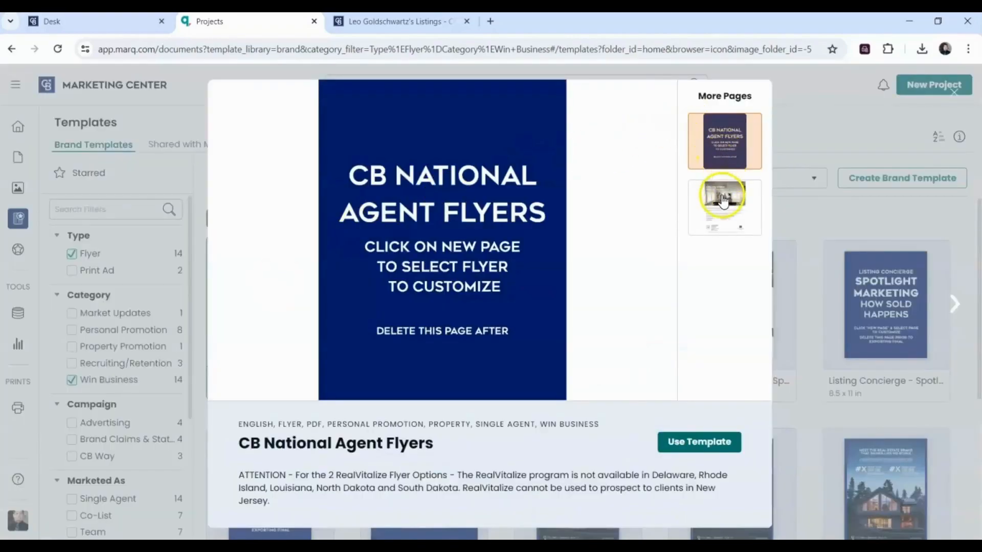
pyautogui.click(721, 217)
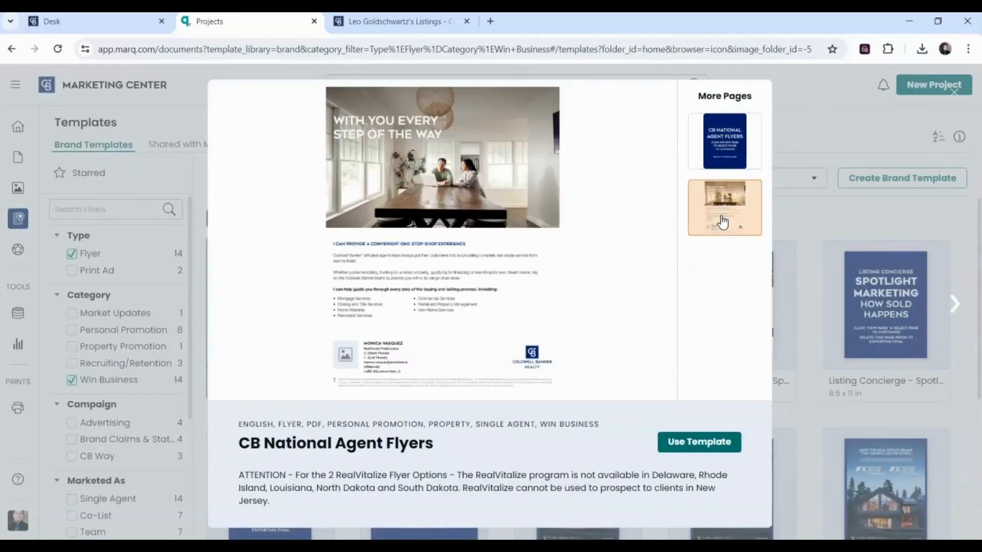
pyautogui.click(727, 145)
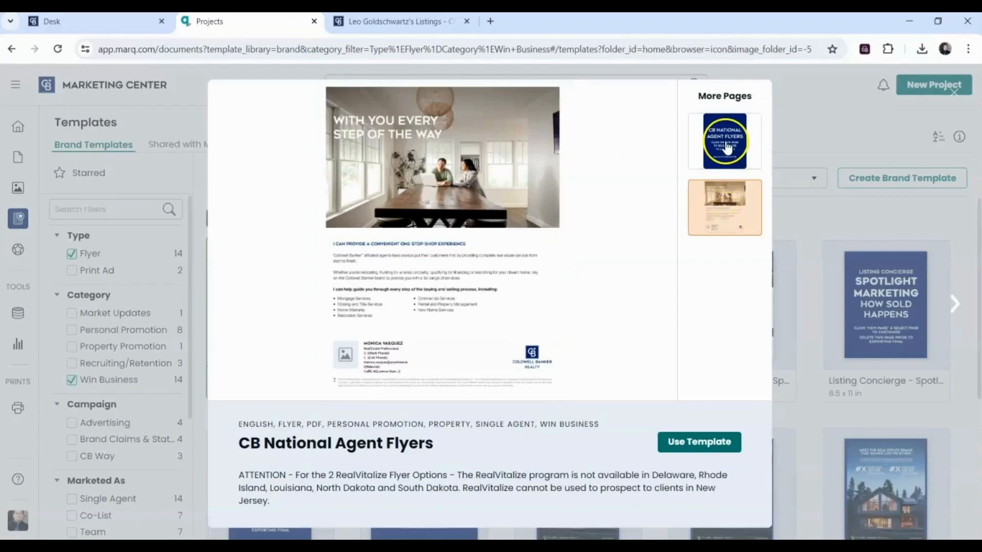
pyautogui.click(673, 447)
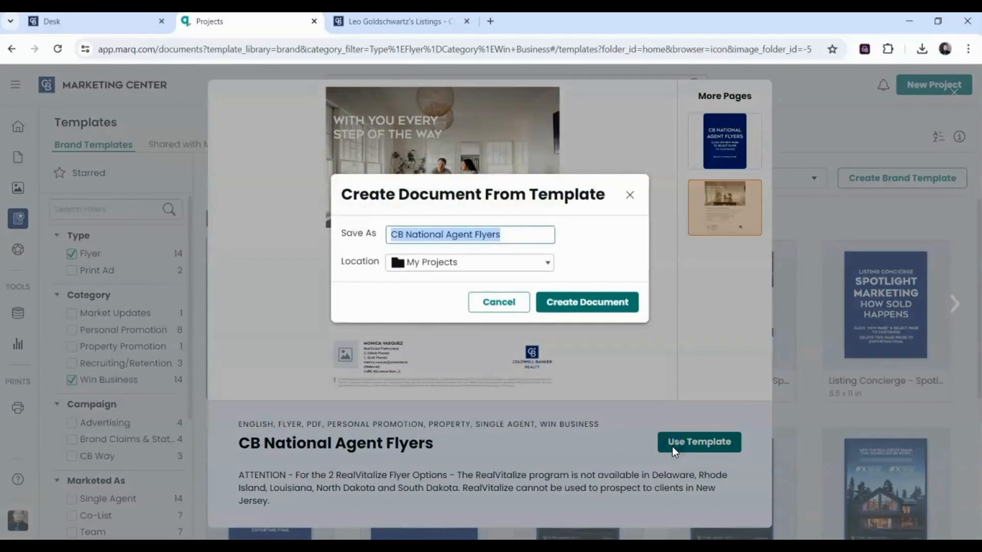
pyautogui.write('Demo Flyer')
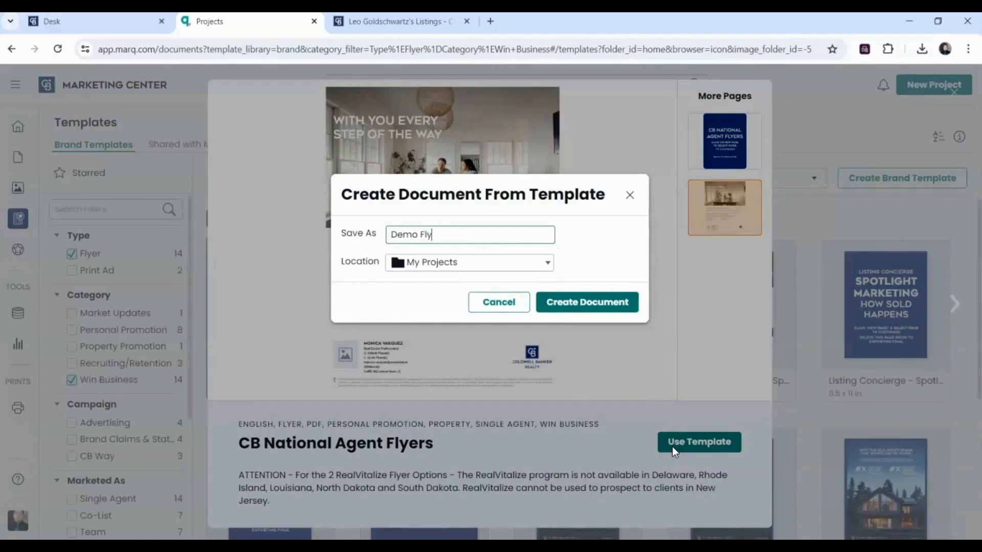
pyautogui.click(585, 305)
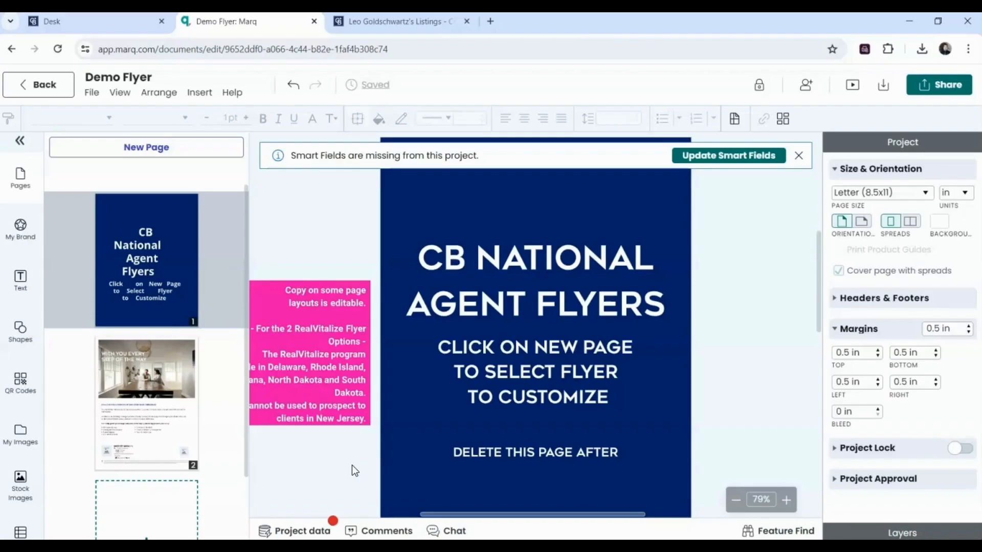
# - Add the Expired Listing (The Right Exposure) layout as page 3 of Demo Flyer
pyautogui.click(321, 419)
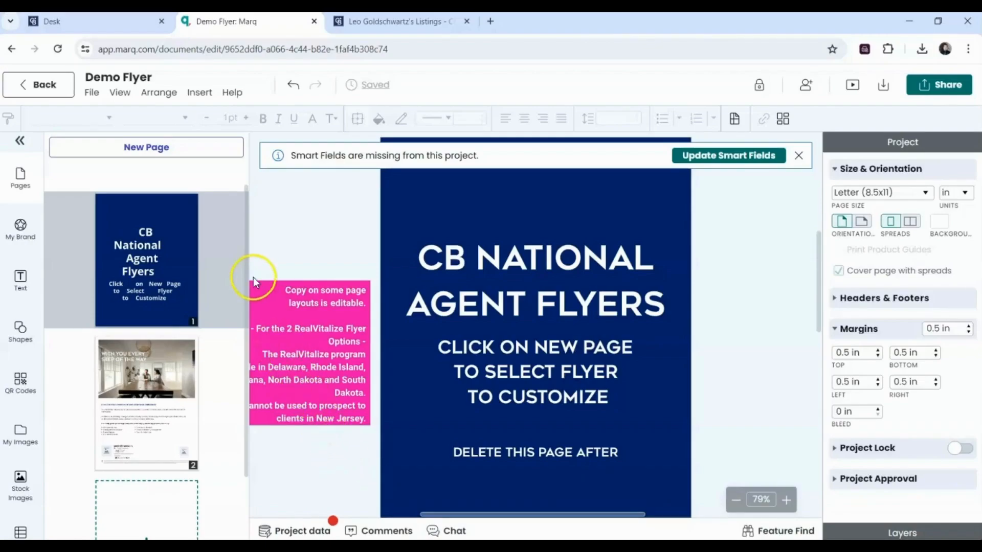
pyautogui.click(164, 154)
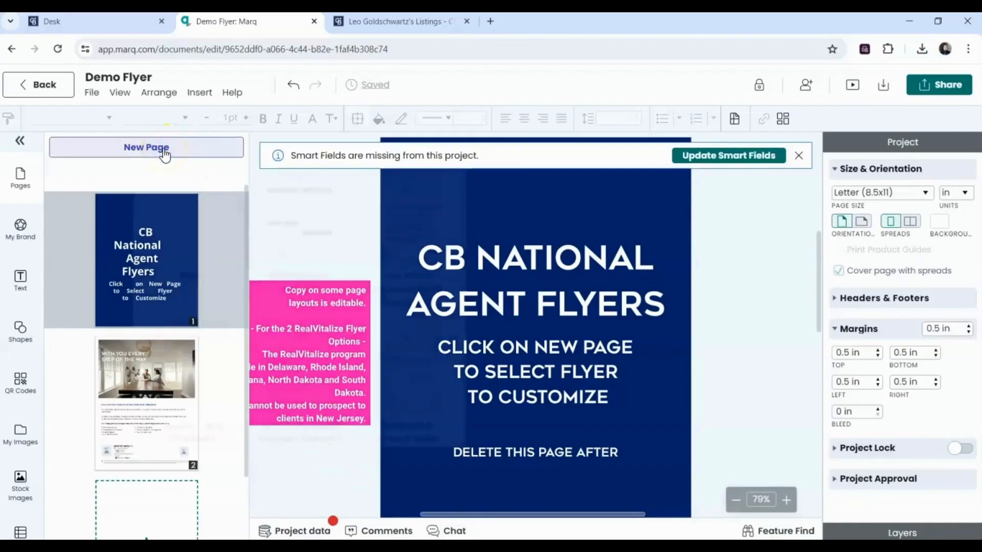
pyautogui.click(306, 206)
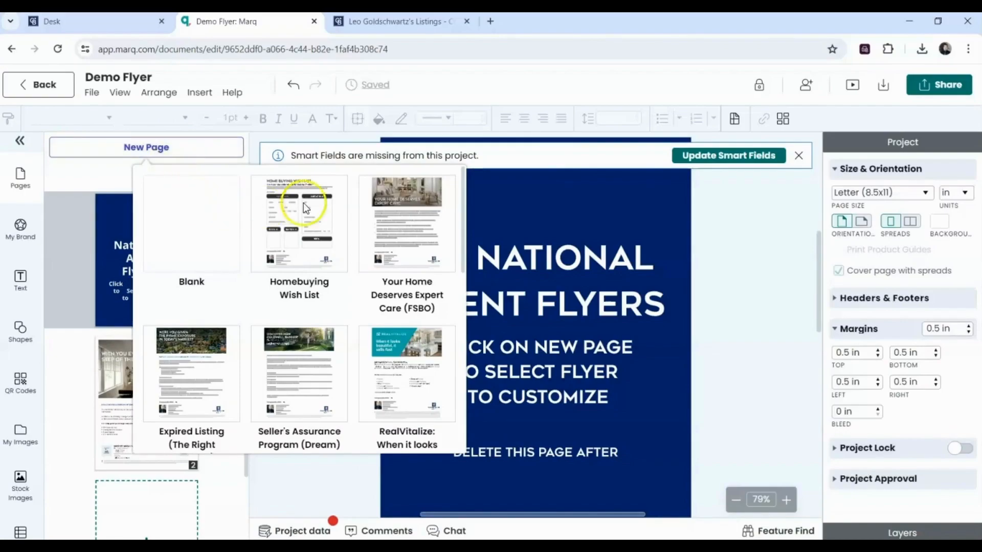
pyautogui.click(460, 202)
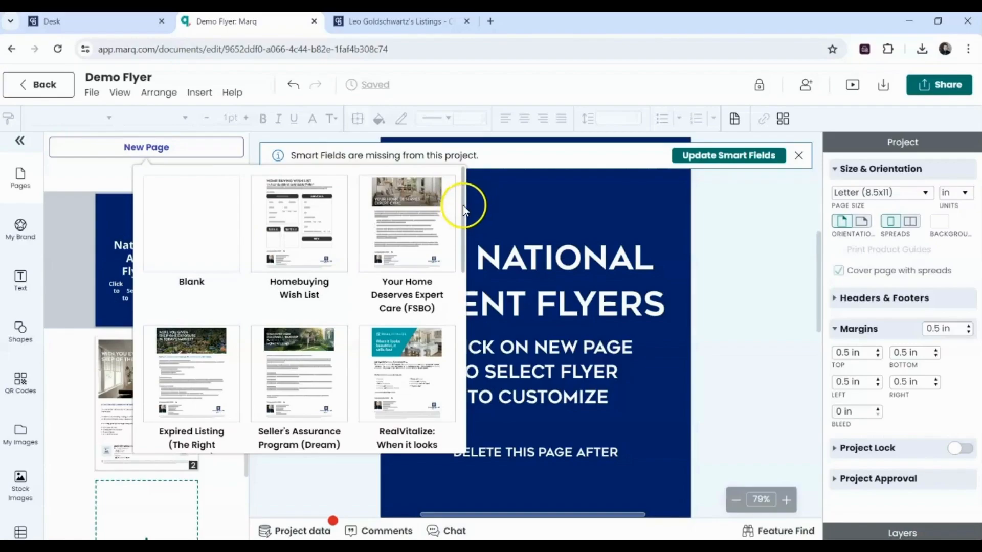
pyautogui.moveTo(462, 205)
pyautogui.mouseDown()
pyautogui.moveTo(470, 383)
pyautogui.moveTo(448, 294)
pyautogui.moveTo(459, 224)
pyautogui.mouseUp()
pyautogui.click(175, 303)
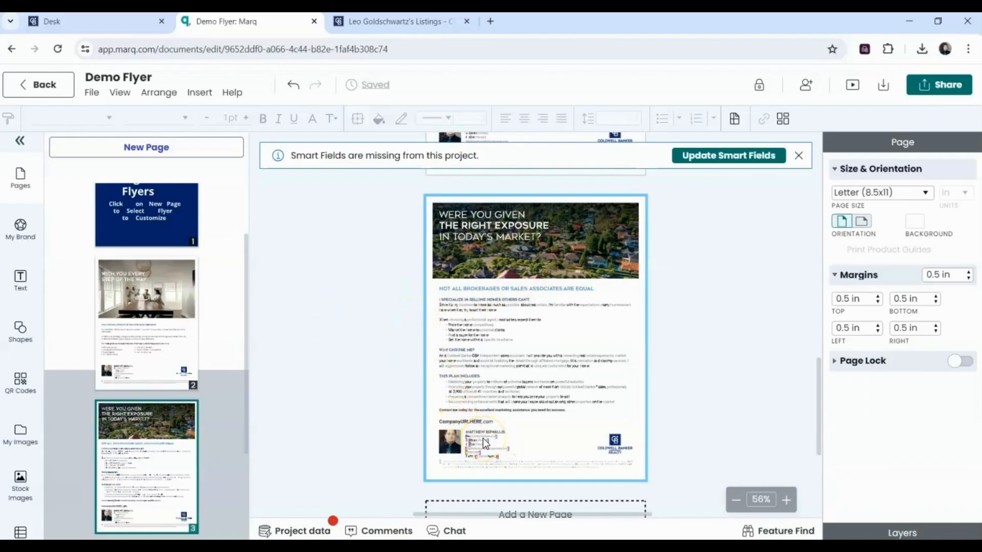
# - Delete the cover and photo flyer pages, leaving only the Expired Listing page
pyautogui.click(171, 227)
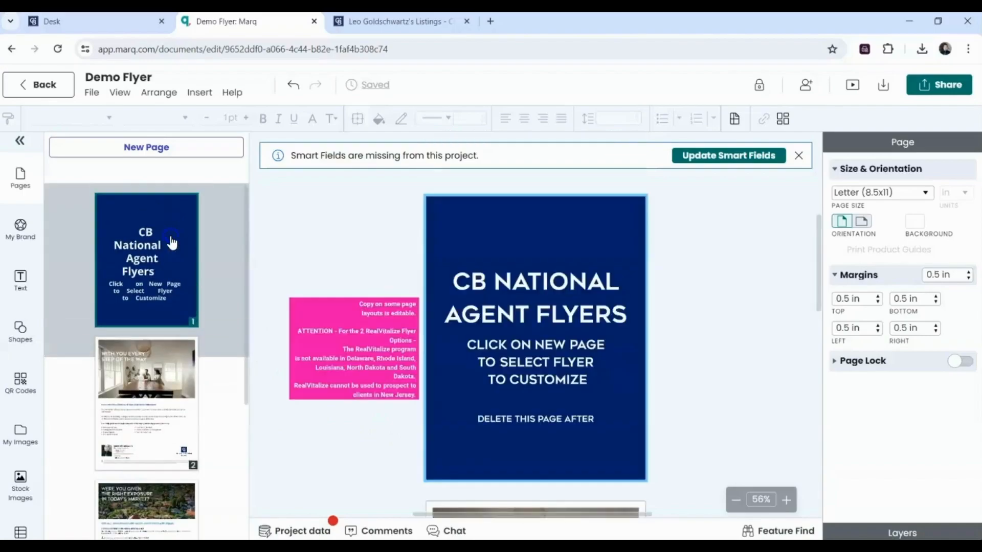
pyautogui.press('Delete')
pyautogui.press('Delete')
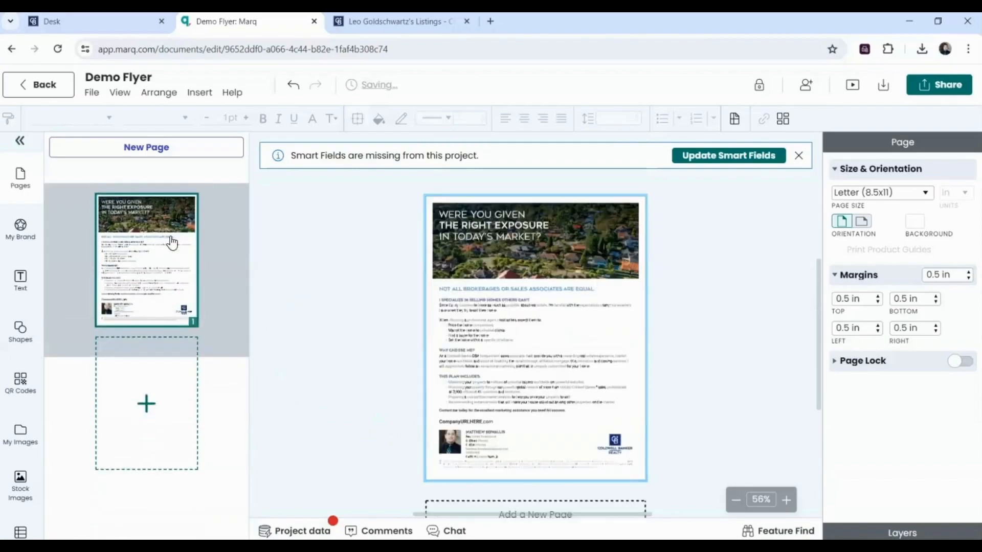
pyautogui.click(371, 384)
pyautogui.scroll(5, 388, 395)
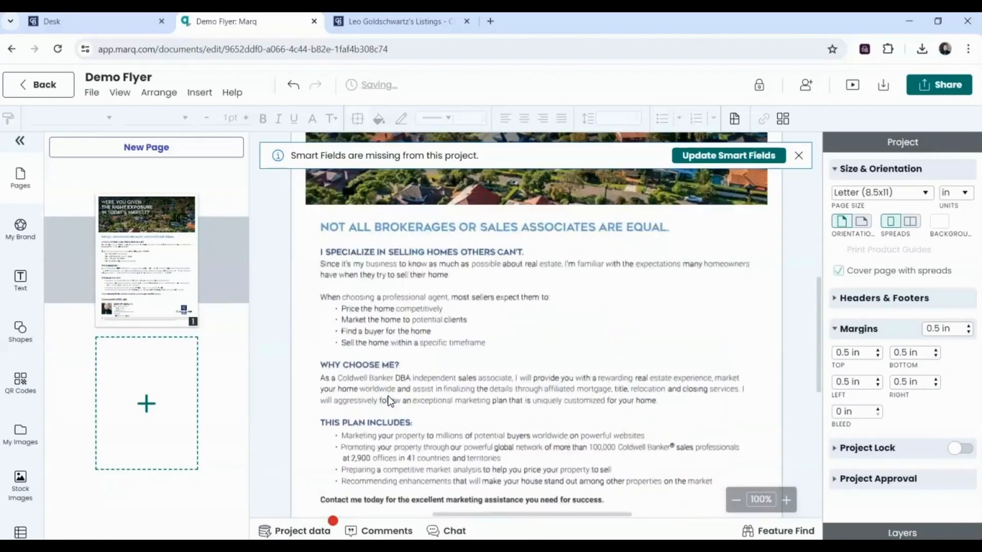
pyautogui.moveTo(819, 305); pyautogui.dragTo(818, 362)
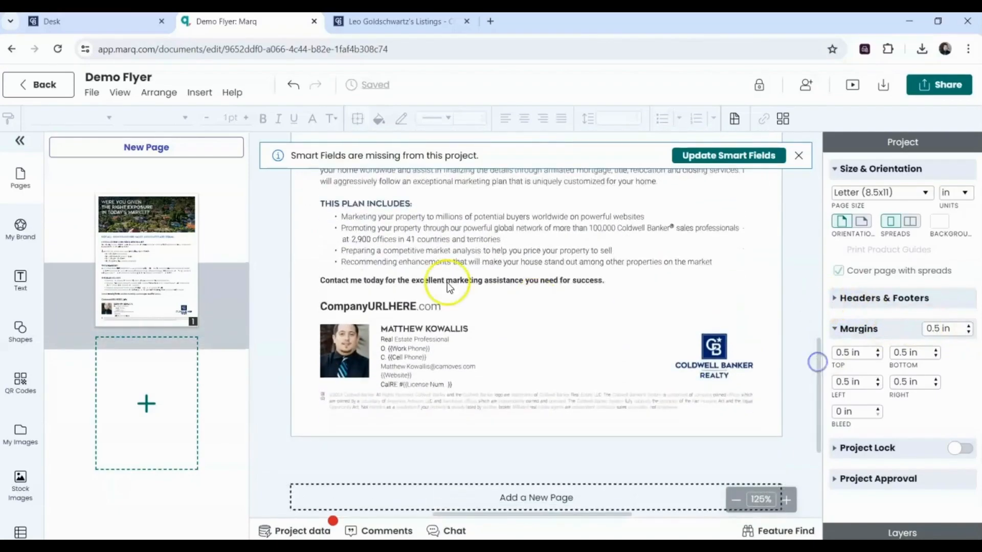
# - Change the website line's placeholder domain to the agent's own website name
pyautogui.click(355, 311)
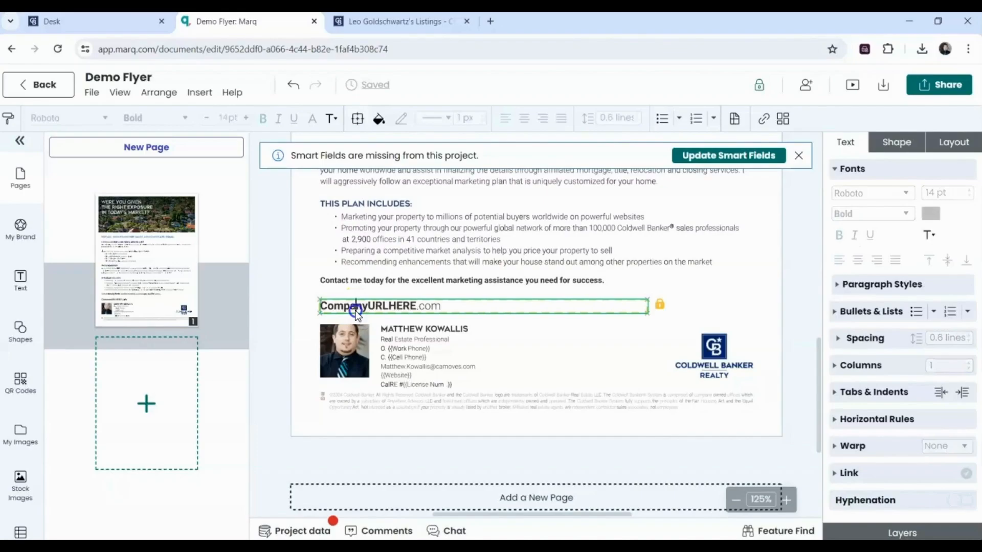
pyautogui.press('BackSpace')
pyautogui.press('BackSpace')
pyautogui.press('BackSpace')
pyautogui.press('BackSpace')
pyautogui.press('BackSpace')
pyautogui.press('BackSpace')
pyautogui.press('BackSpace')
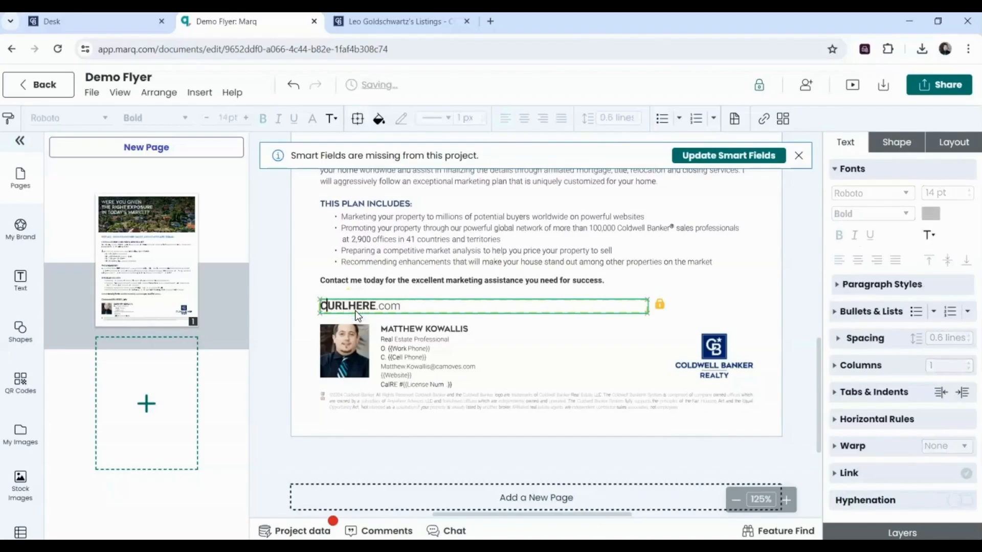
pyautogui.press('Right')
pyautogui.press('Right')
pyautogui.press('Right')
pyautogui.press('Right')
pyautogui.press('Right')
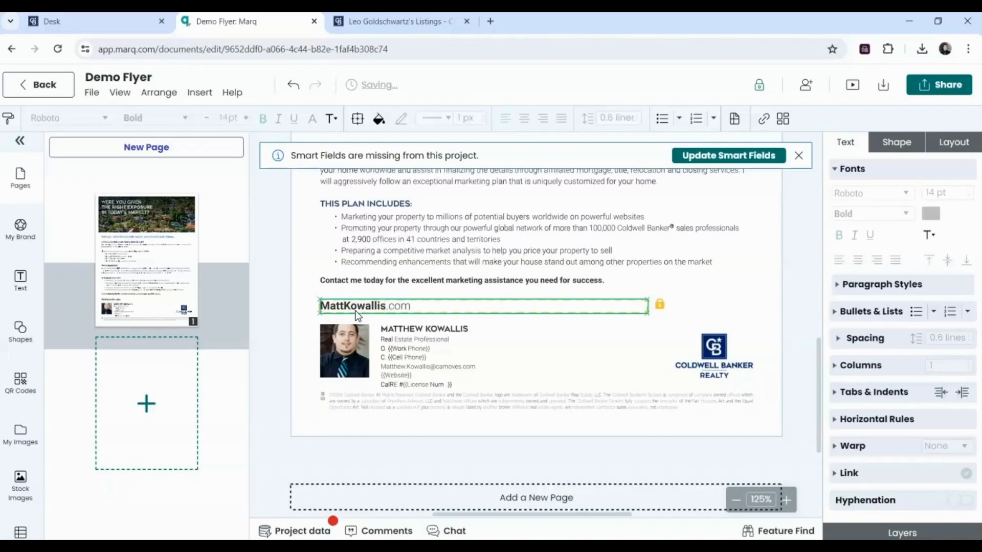
# - Remove the work phone line and fill in the agent's cell phone, website and licence number
pyautogui.click(414, 348)
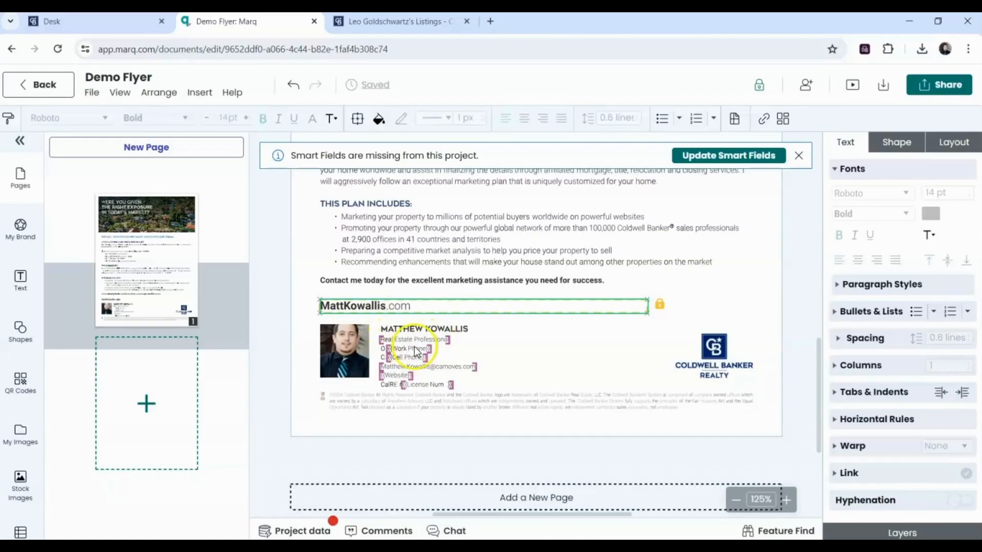
pyautogui.doubleClick(414, 347)
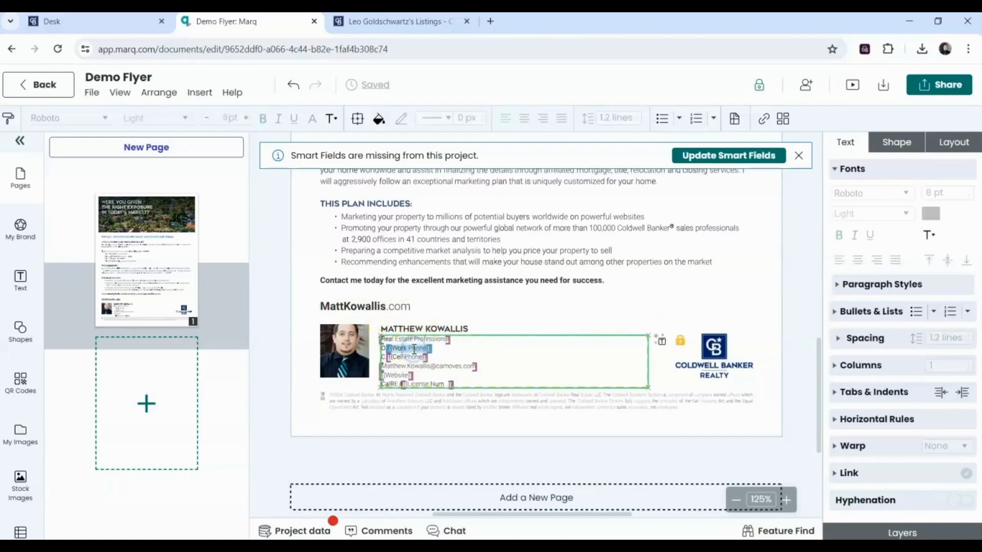
pyautogui.press('BackSpace')
pyautogui.press('BackSpace')
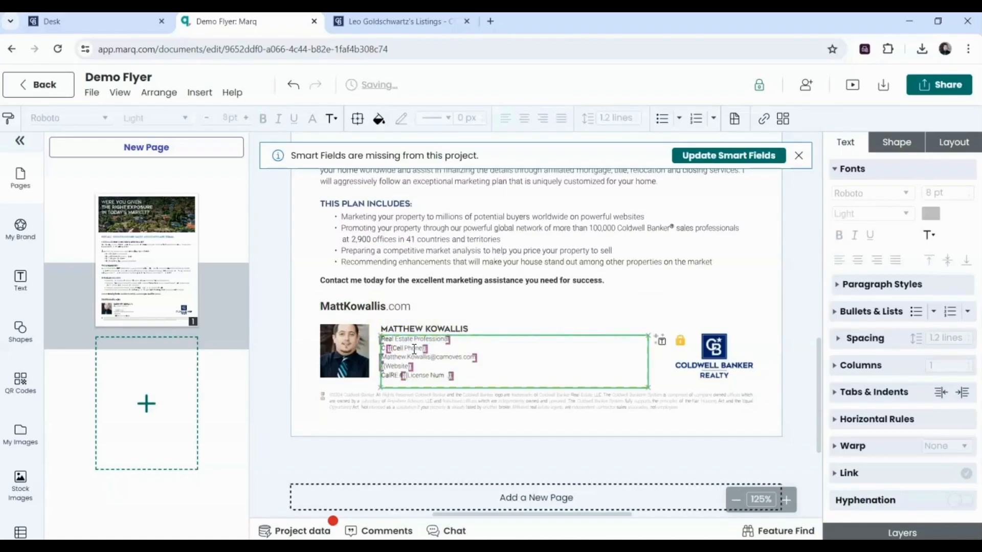
pyautogui.doubleClick(414, 348)
pyautogui.press('Tab')
pyautogui.press('BackSpace')
pyautogui.press('BackSpace')
pyautogui.press('BackSpace')
pyautogui.press('BackSpace')
pyautogui.press('Tab')
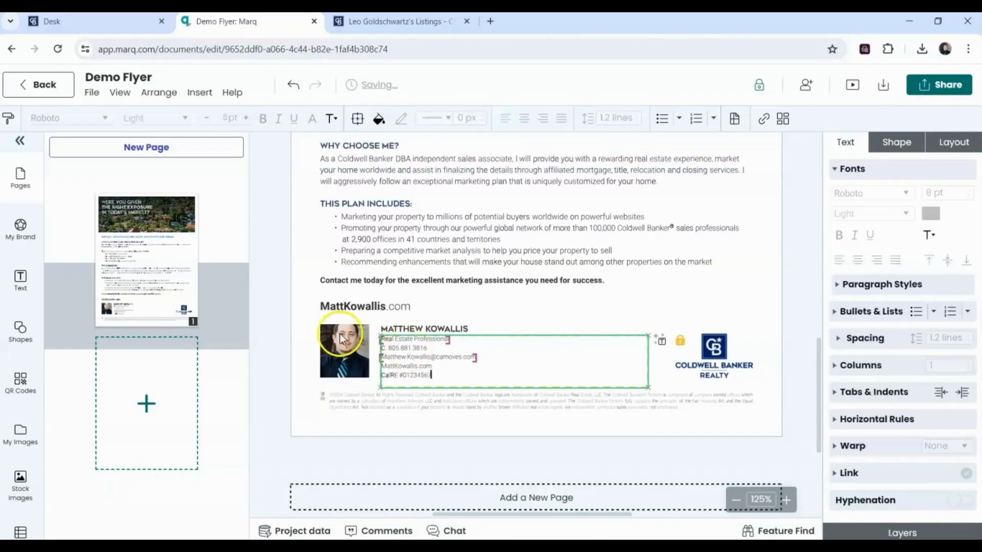
pyautogui.click(351, 348)
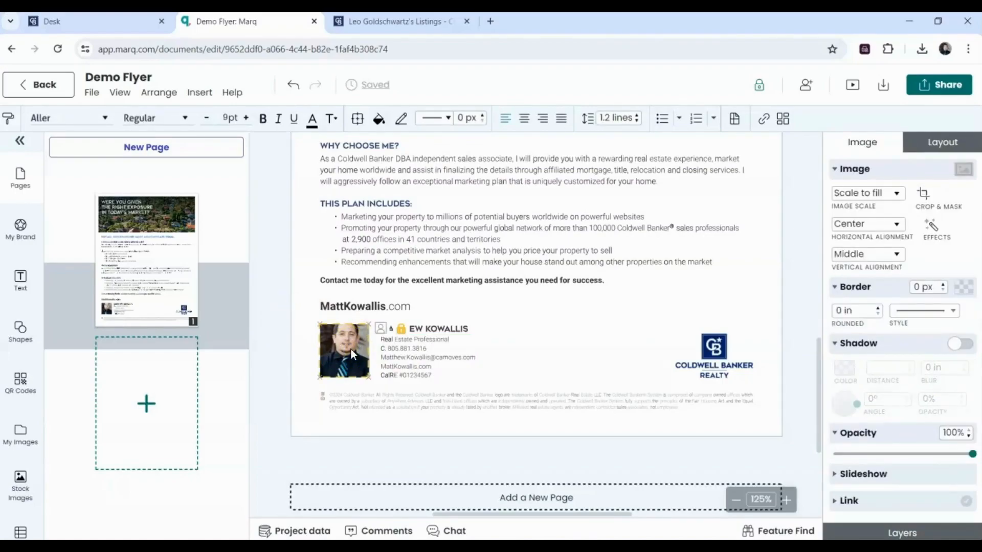
# - Recrop the headshot, shifting the photo down inside its mask to Y 9.0025 in
pyautogui.rightClick(350, 349)
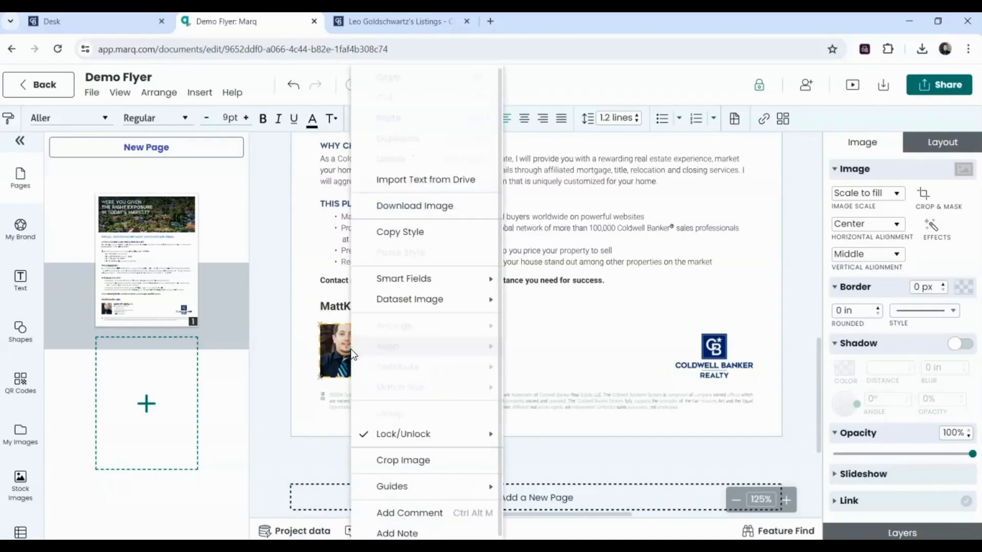
pyautogui.click(385, 459)
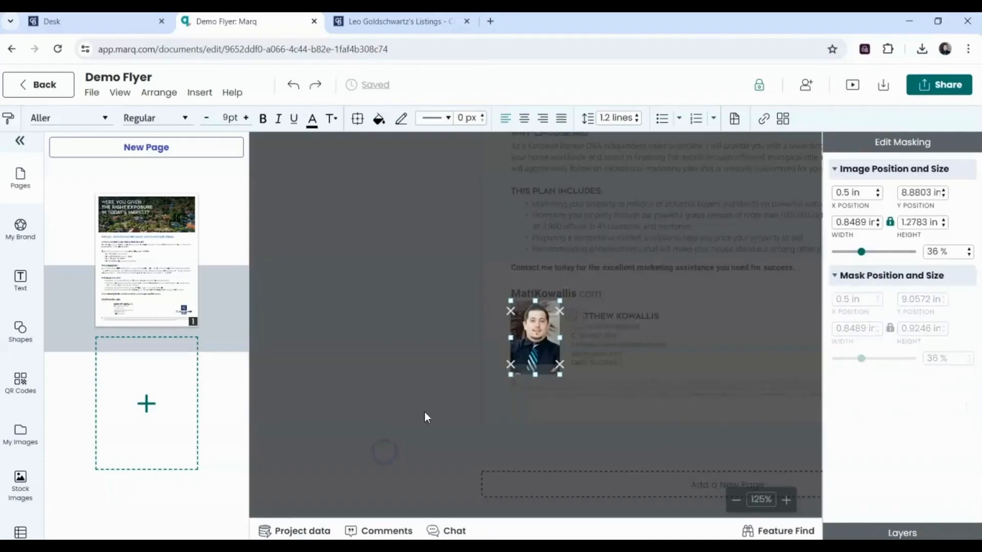
pyautogui.moveTo(542, 320); pyautogui.dragTo(541, 333)
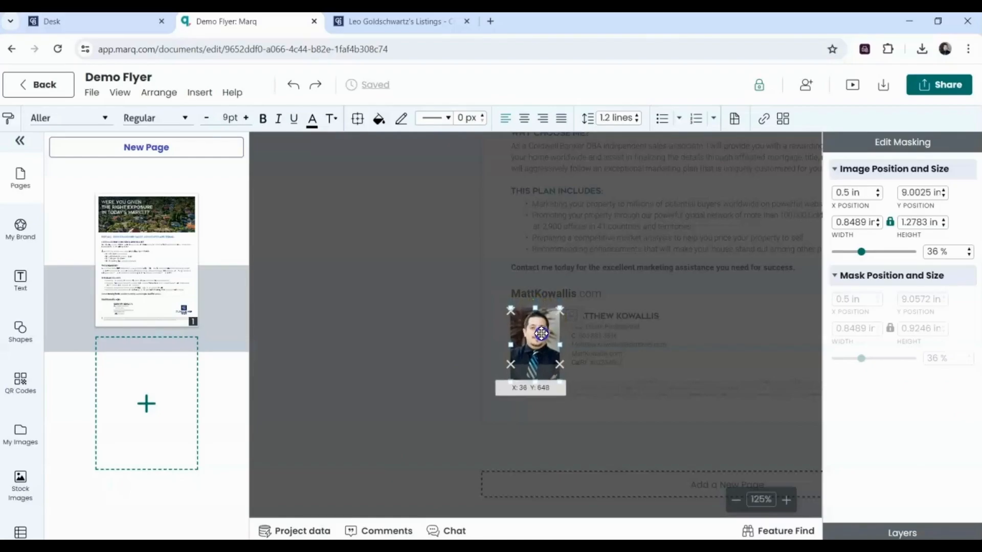
pyautogui.press('Return')
pyautogui.click(588, 345)
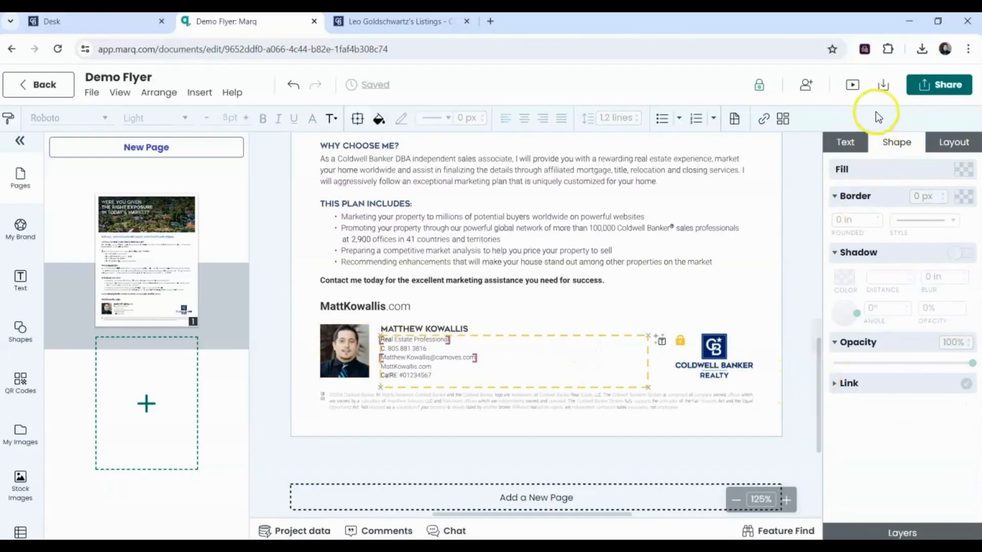
# - Set the download format to PDF Print at 300 DPI with the Default PDF format
pyautogui.click(883, 85)
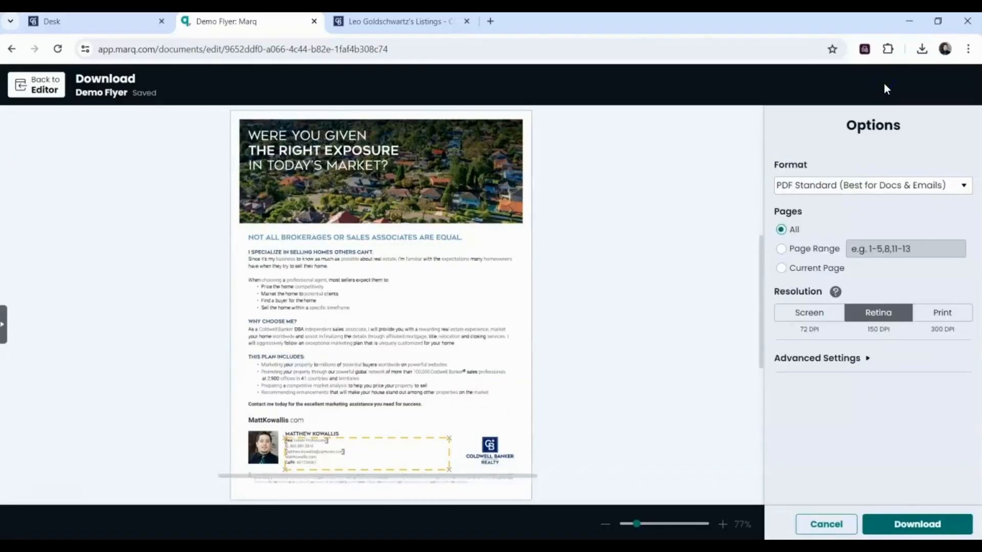
pyautogui.click(831, 186)
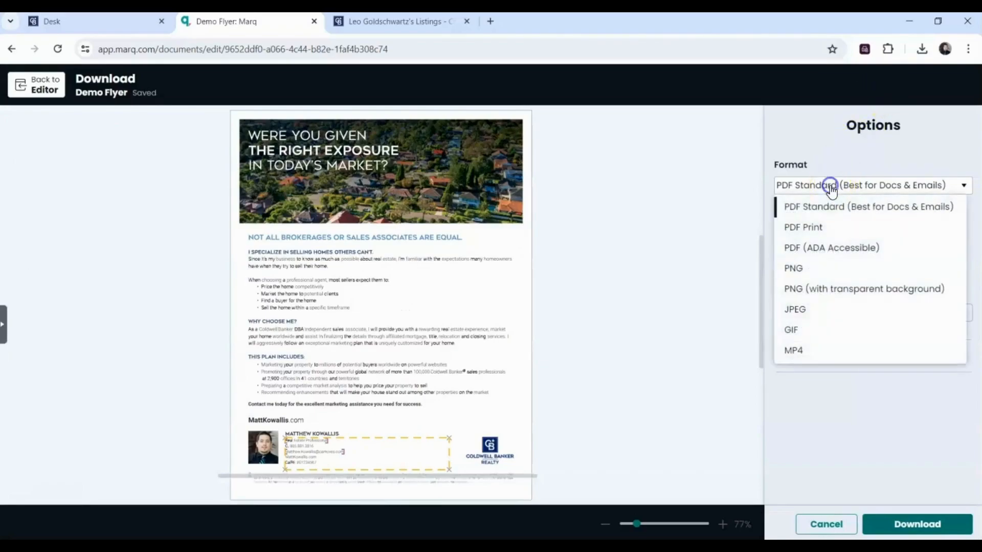
pyautogui.click(817, 228)
pyautogui.click(932, 320)
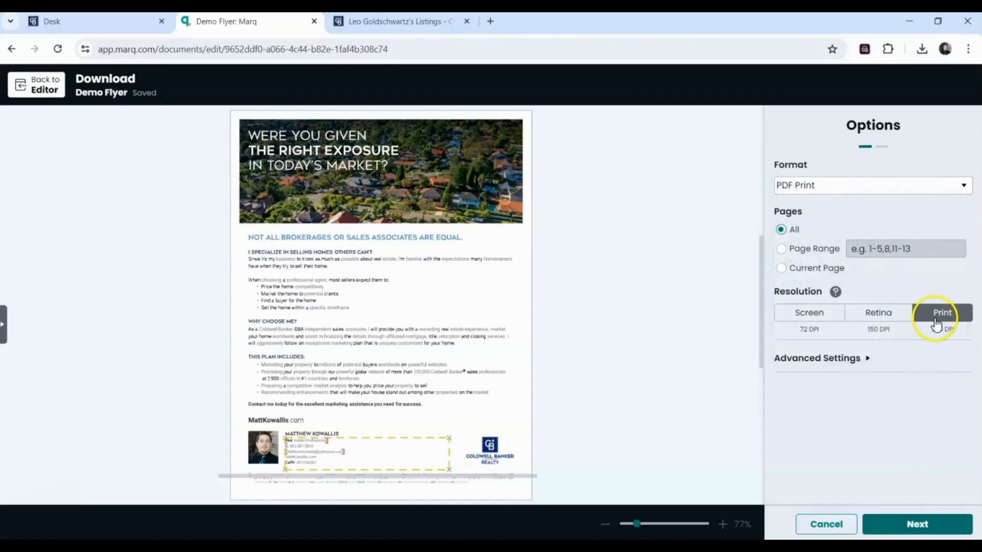
pyautogui.click(854, 362)
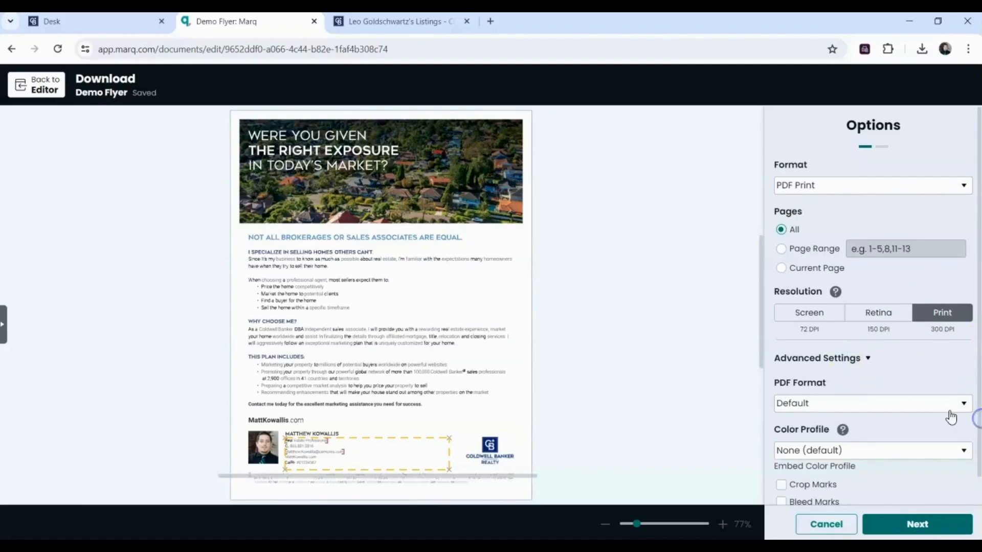
pyautogui.click(936, 406)
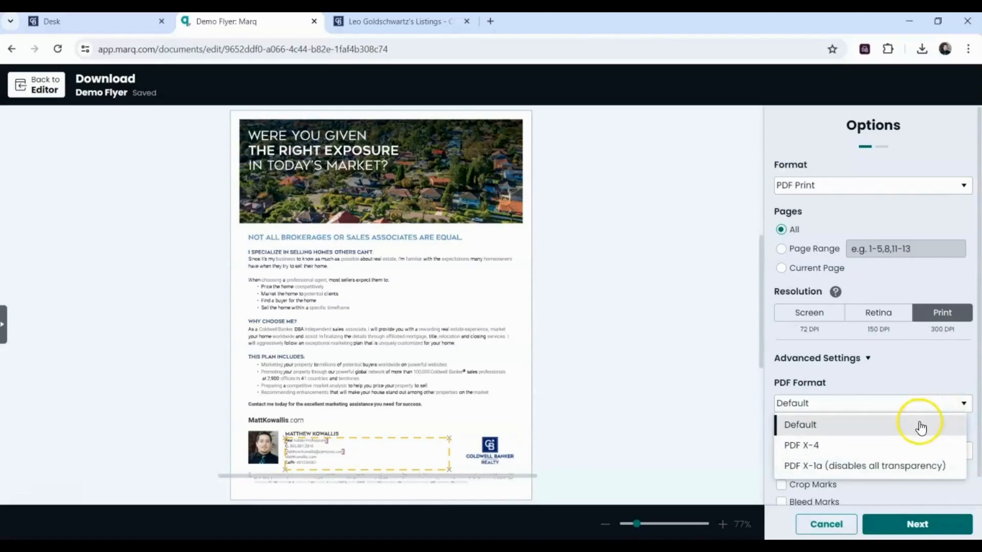
pyautogui.click(919, 423)
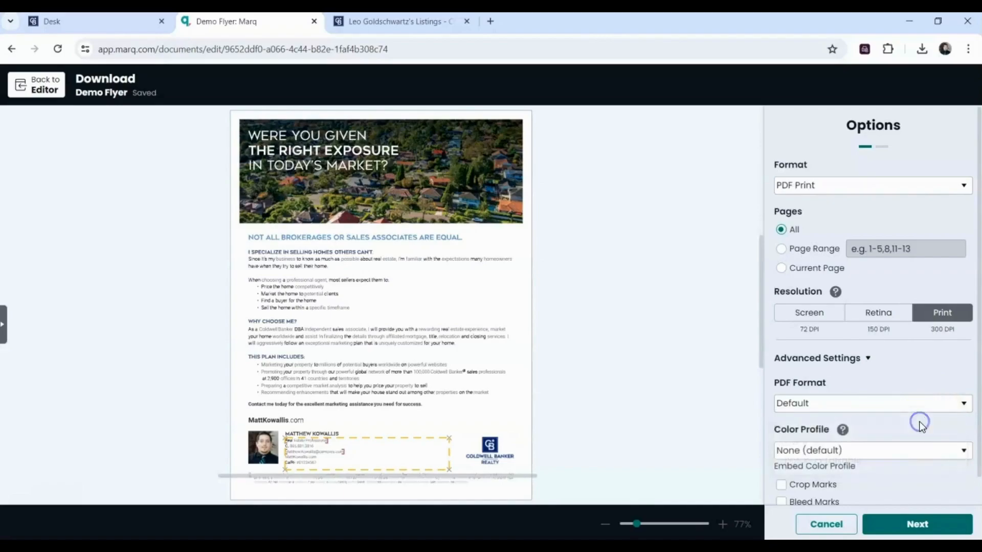
# - Choose the U.S. Web Coated (SWOP) v2 colour profile and download without Smart Print Checks
pyautogui.click(903, 459)
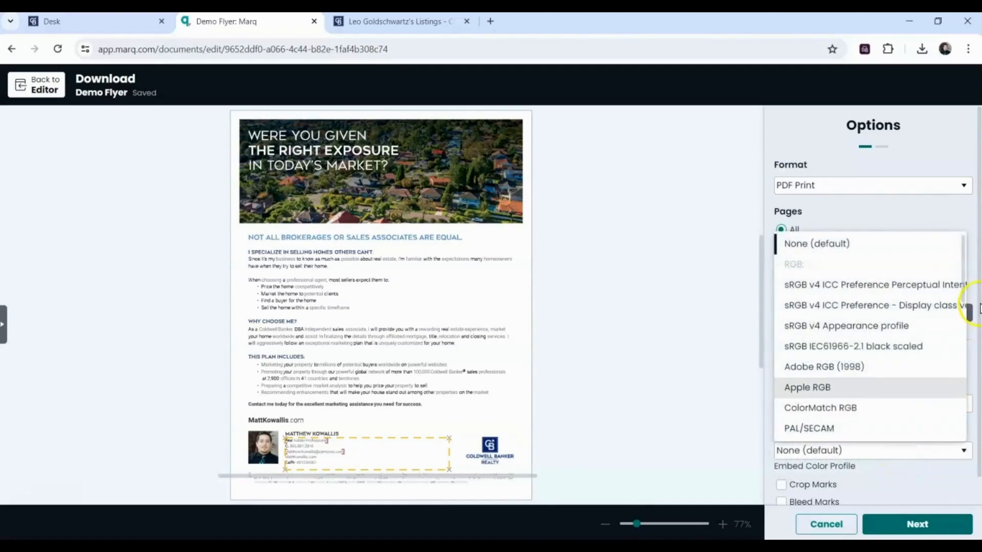
pyautogui.moveTo(962, 286); pyautogui.dragTo(970, 368)
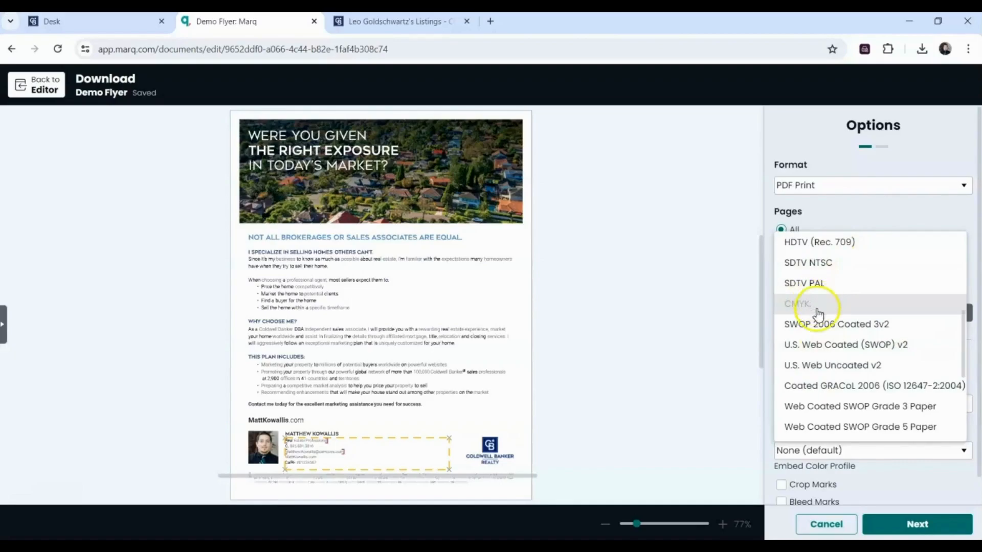
pyautogui.click(820, 344)
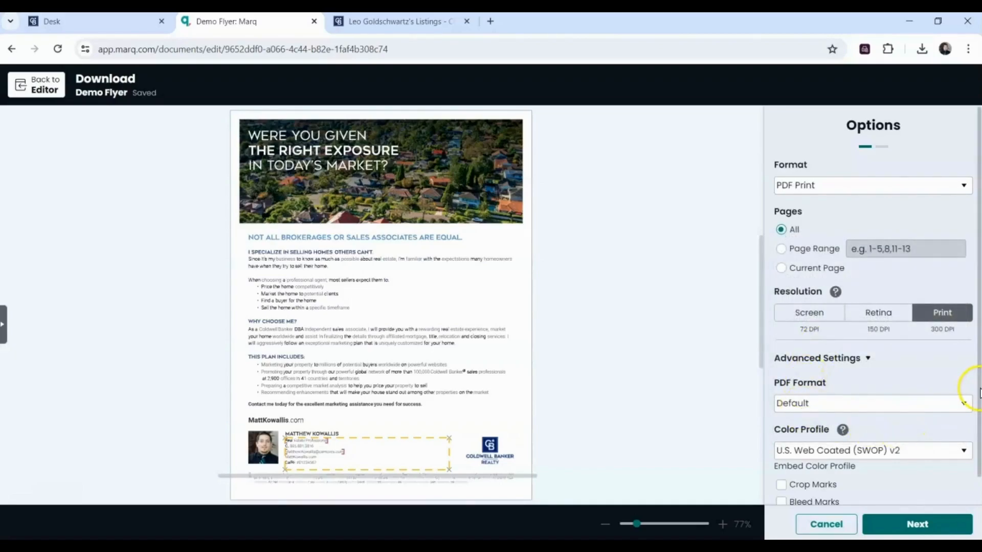
pyautogui.moveTo(977, 390); pyautogui.dragTo(979, 423)
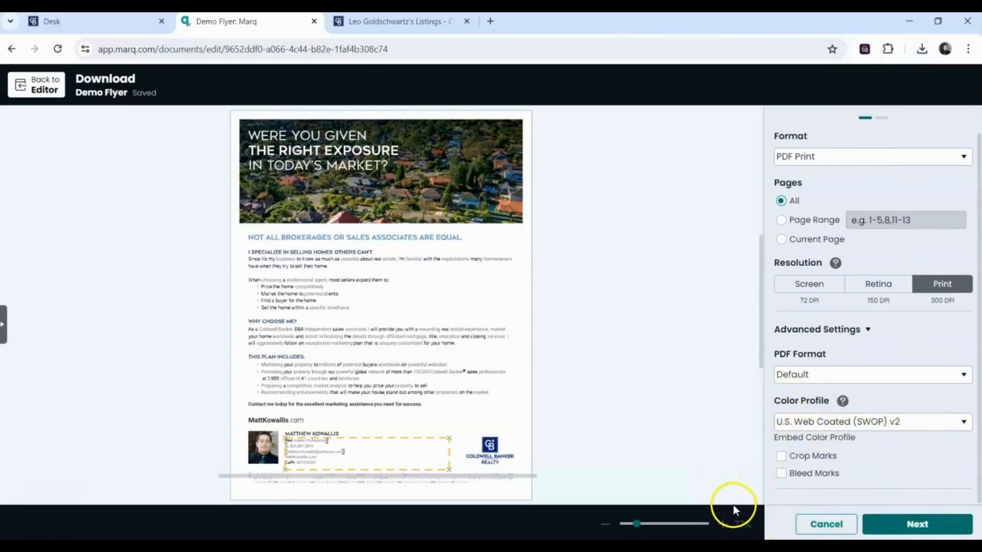
pyautogui.click(885, 525)
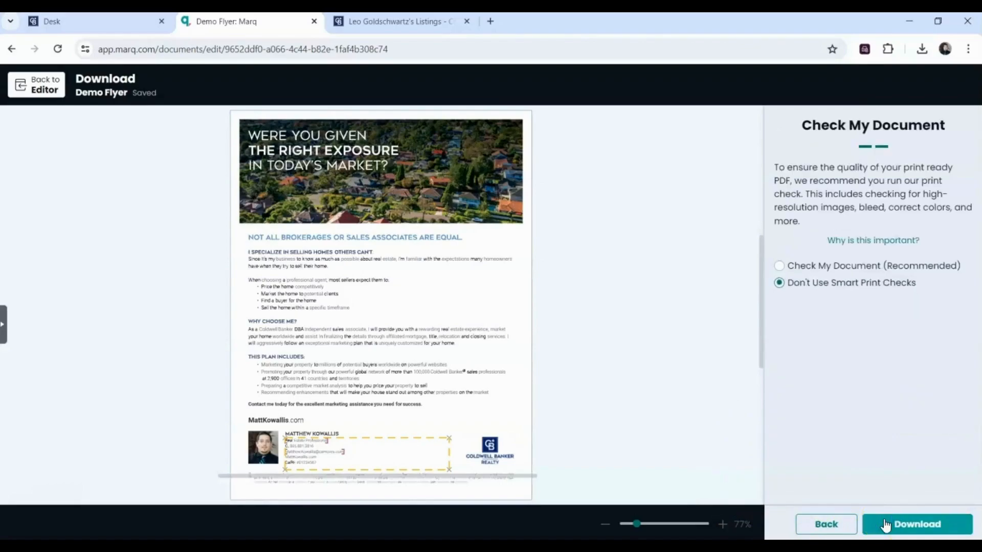
pyautogui.click(885, 524)
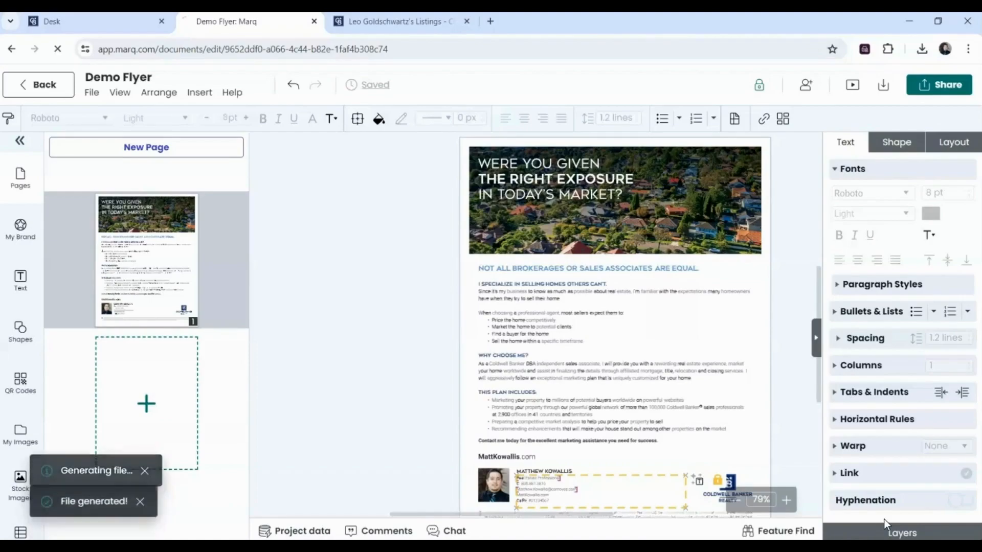
# - Open the Order Prints page for Demo Flyer through the Share menu's Print options
pyautogui.click(415, 338)
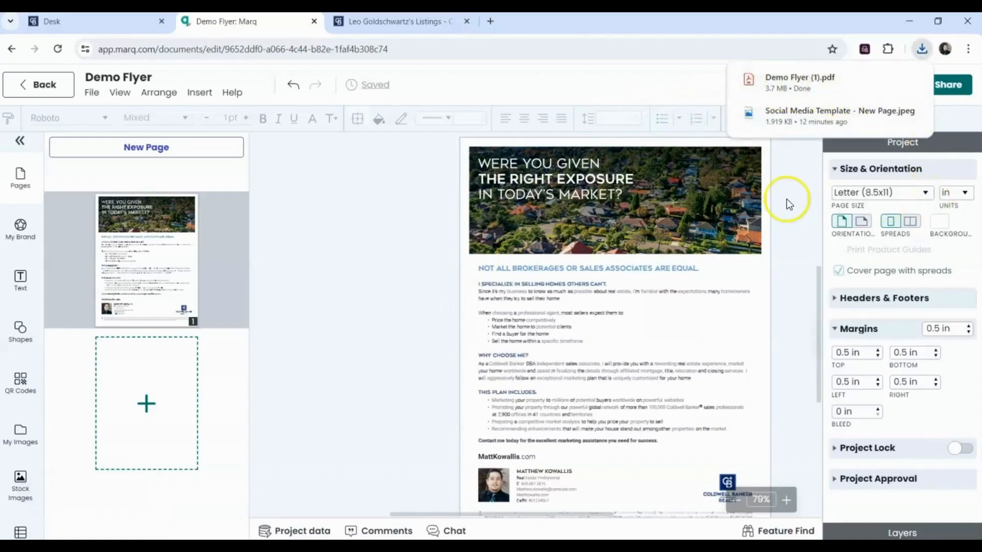
pyautogui.click(945, 97)
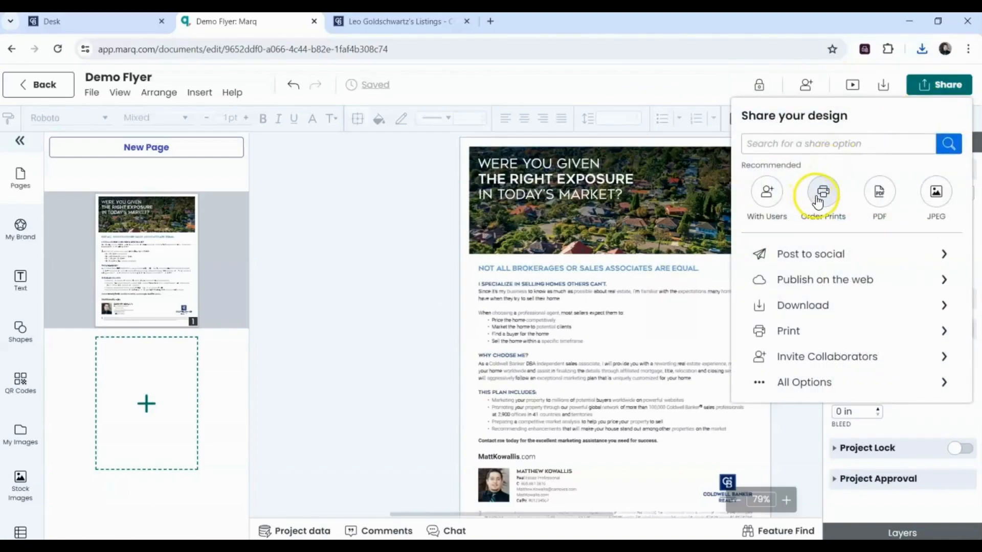
pyautogui.click(804, 330)
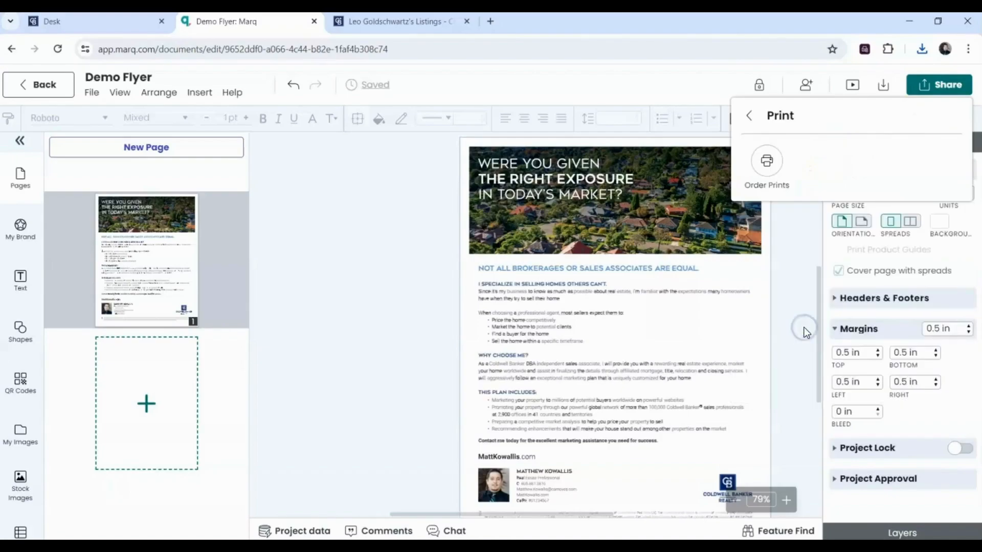
pyautogui.click(768, 174)
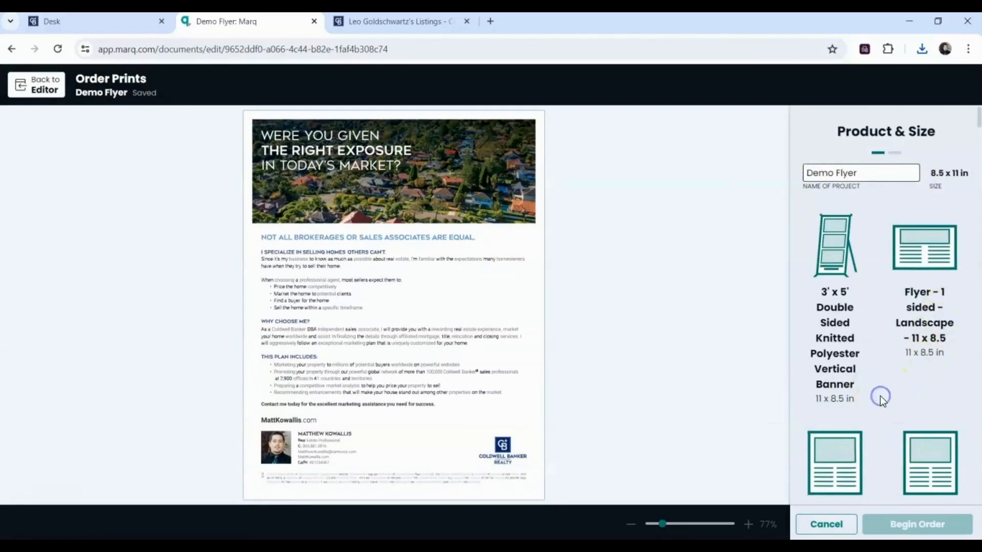
# - Choose the Flyer - 1 sided - Portrait product, review its PDF proof, and add it to the cart
pyautogui.moveTo(977, 109); pyautogui.dragTo(976, 119)
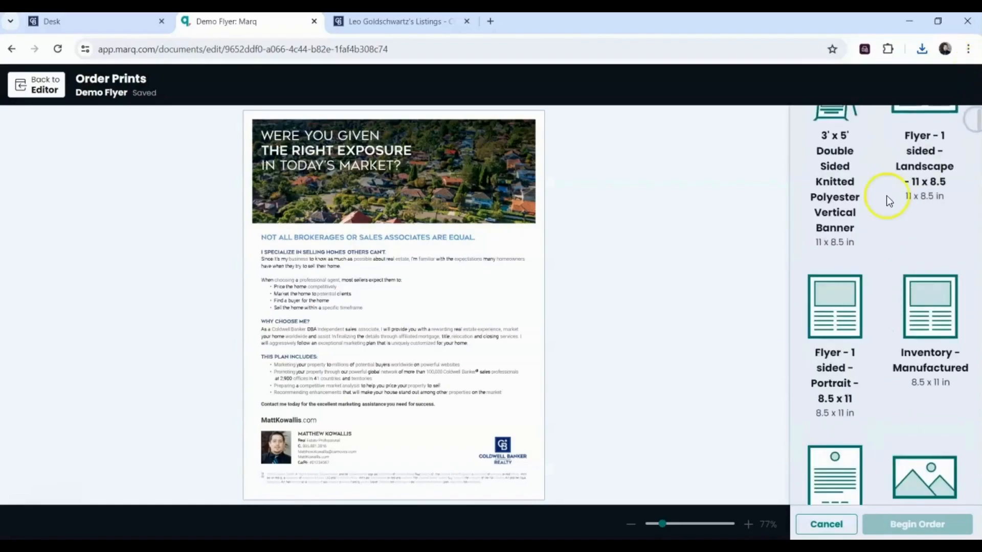
pyautogui.click(826, 323)
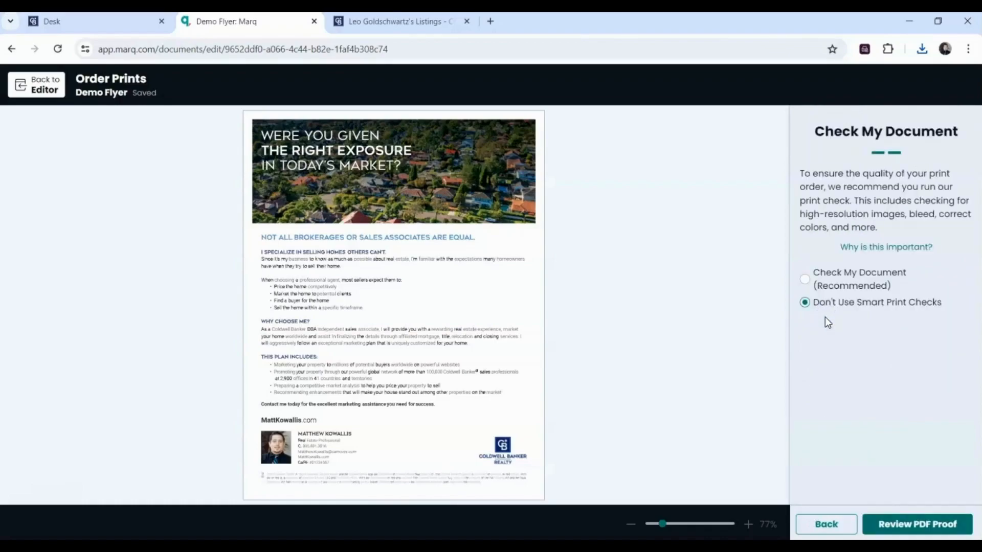
pyautogui.click(888, 523)
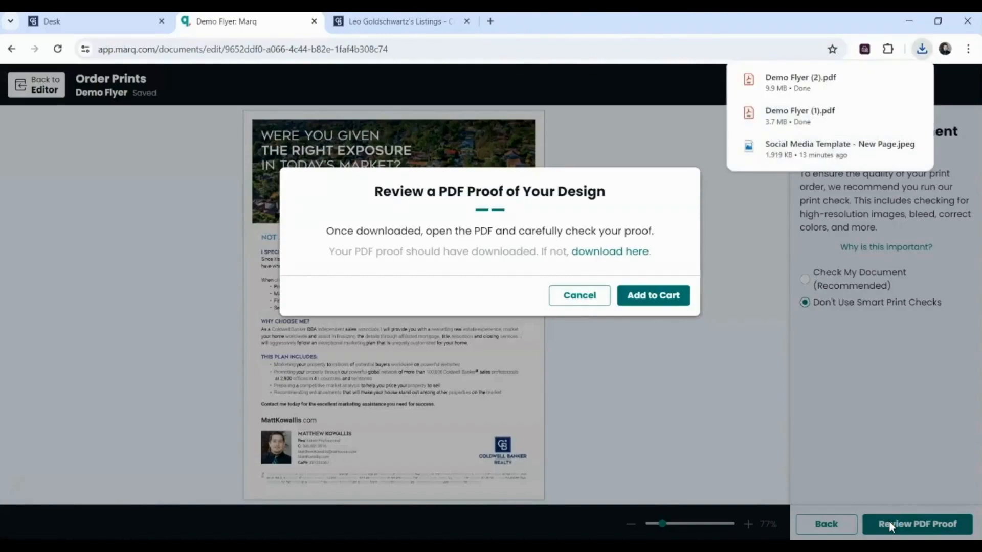
pyautogui.click(637, 298)
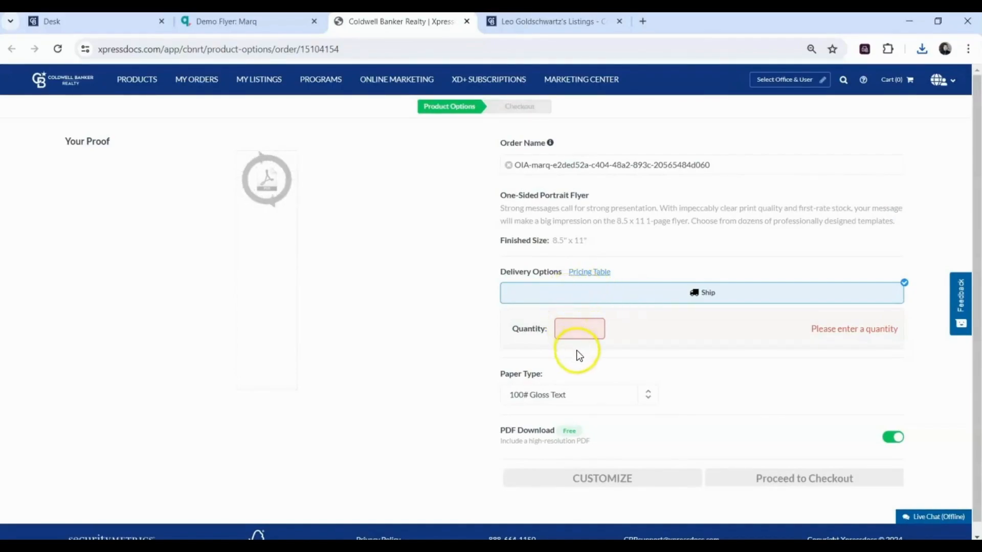
# - Order 25 copies on 100# Gloss Text for $21.25, then return to the Demo Flyer tab
pyautogui.click(578, 335)
pyautogui.write('25')
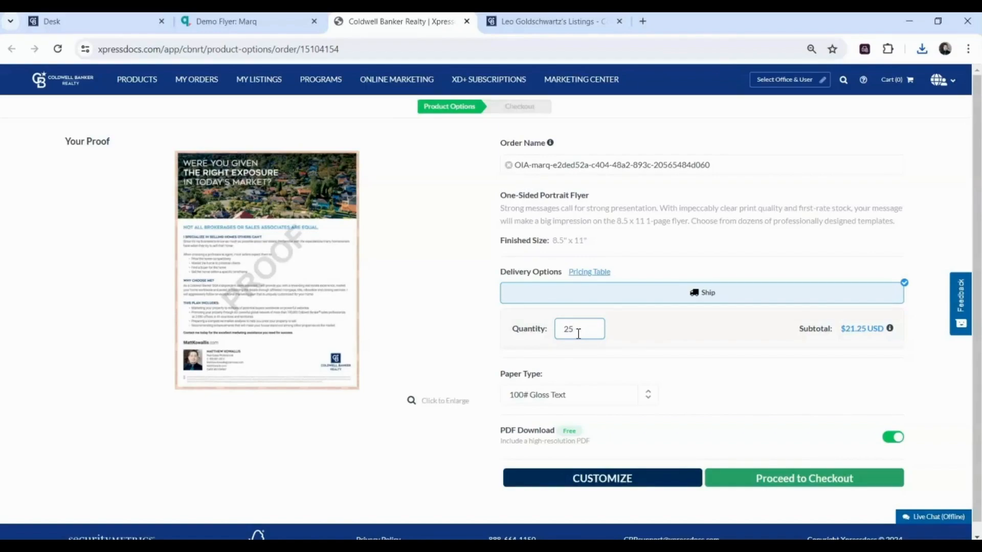
pyautogui.click(553, 401)
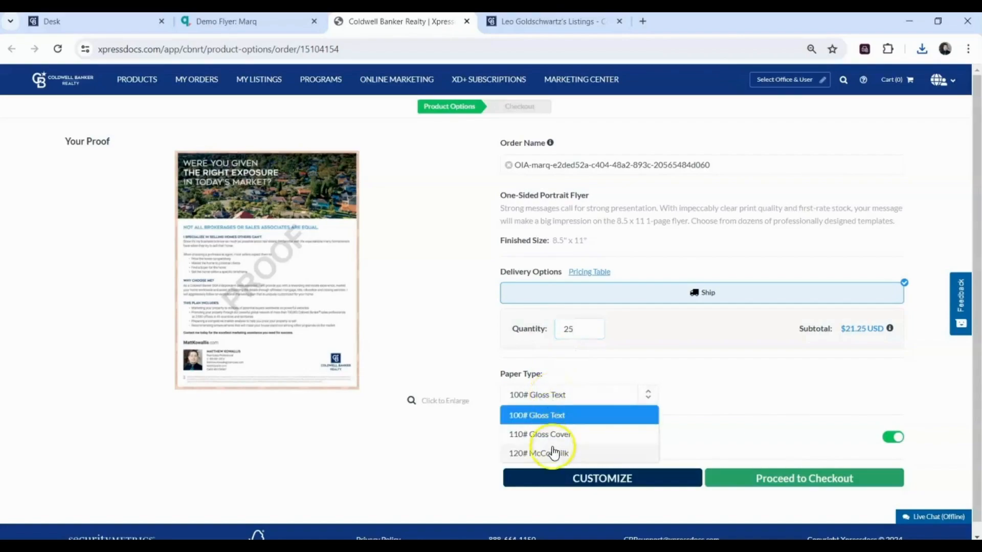
pyautogui.click(559, 415)
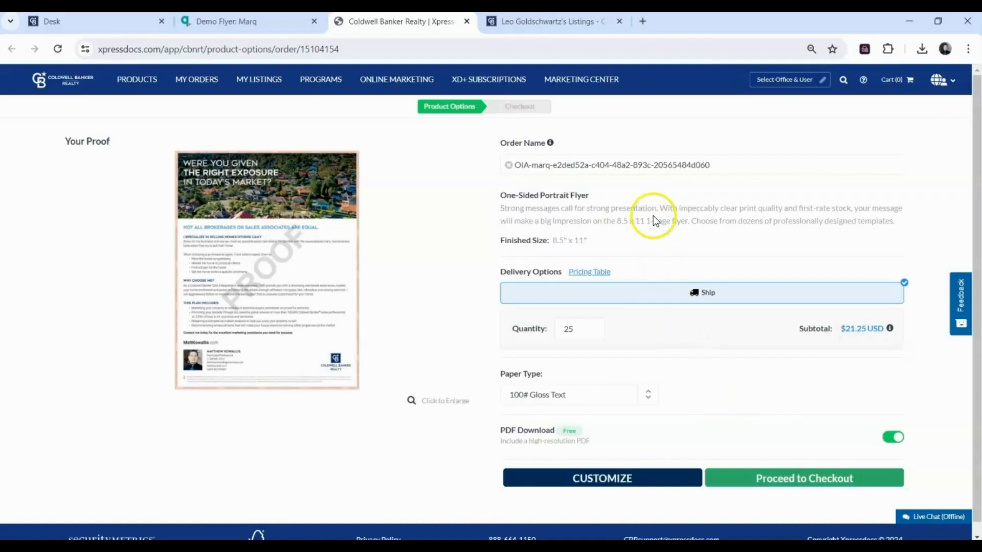
pyautogui.click(254, 32)
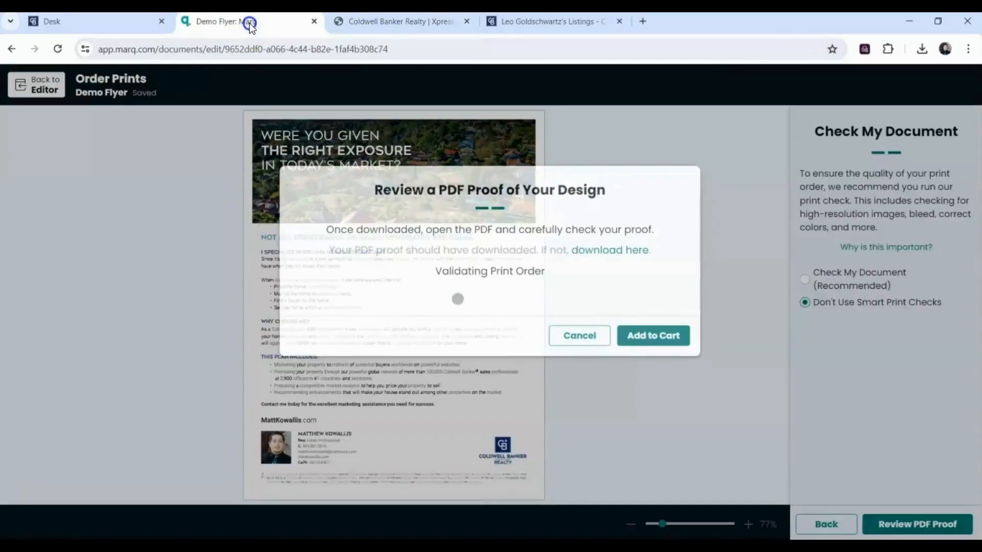
# - Dismiss the proof message, cancel Order Prints, and reopen Demo Flyer from the Home dashboard
pyautogui.click(584, 265)
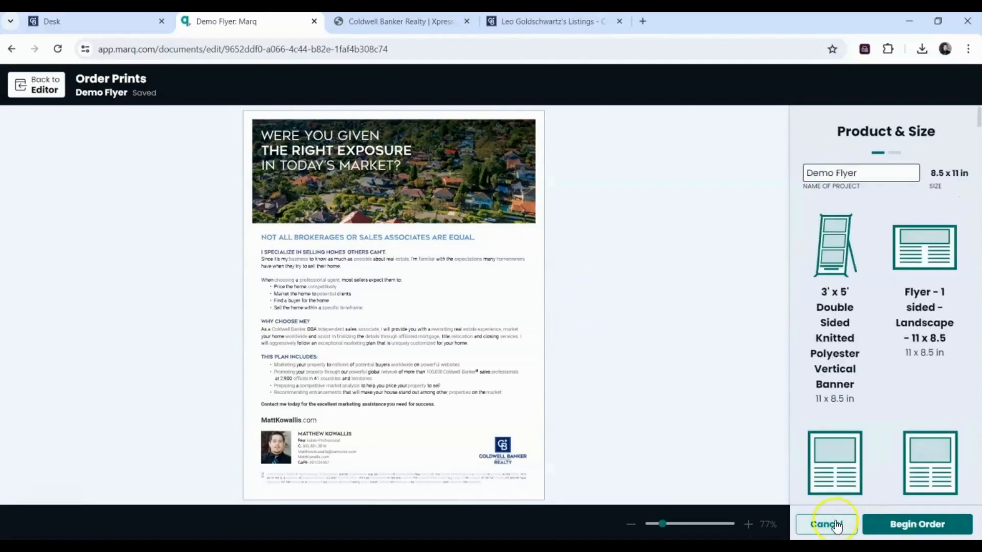
pyautogui.click(836, 526)
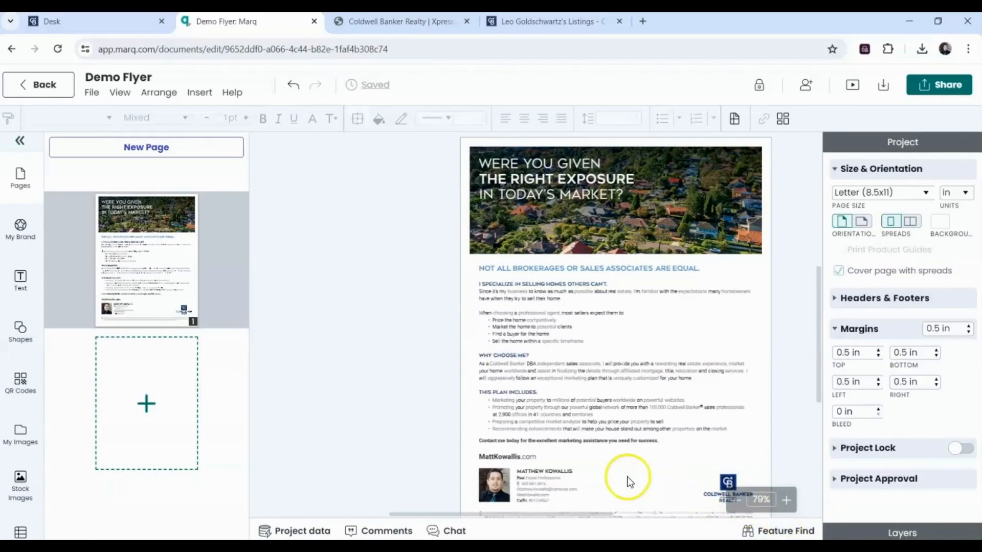
pyautogui.click(43, 88)
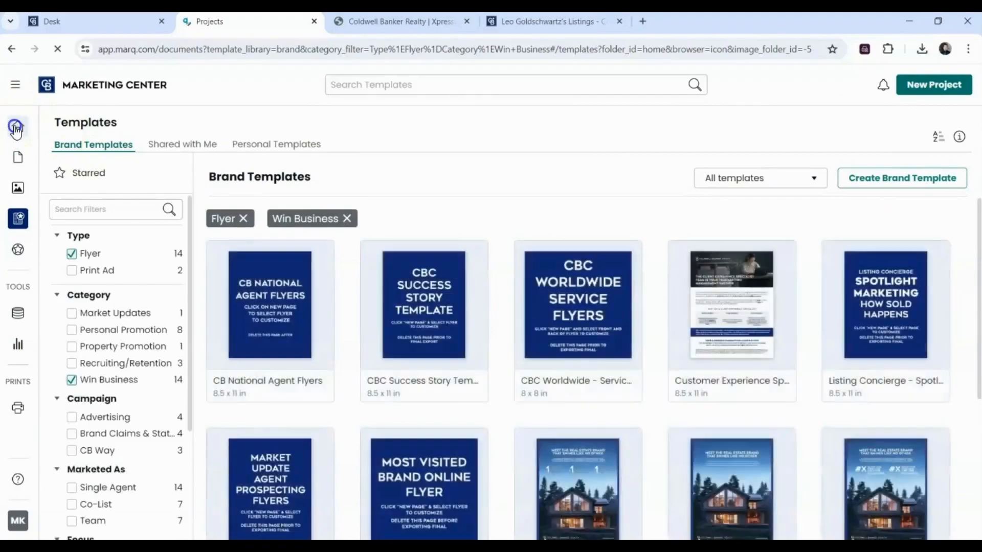
pyautogui.click(17, 127)
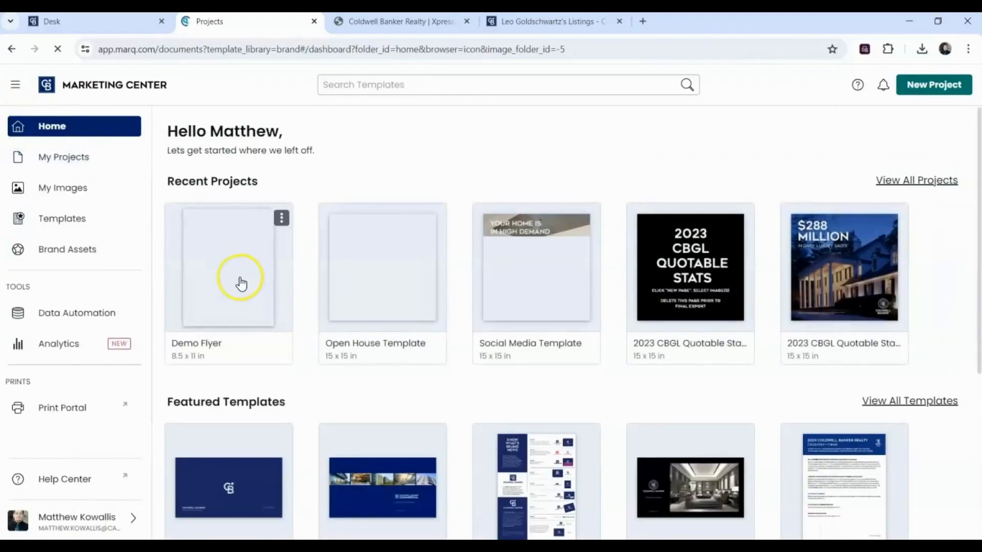
pyautogui.click(240, 282)
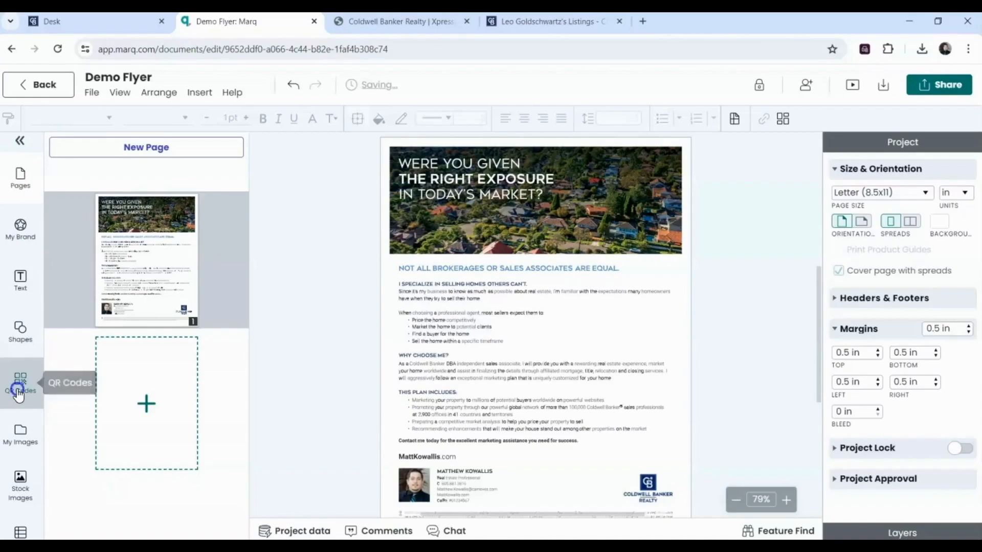
# - Open the QR Codes panel and pick the blue square QR code style
pyautogui.click(19, 394)
pyautogui.click(203, 230)
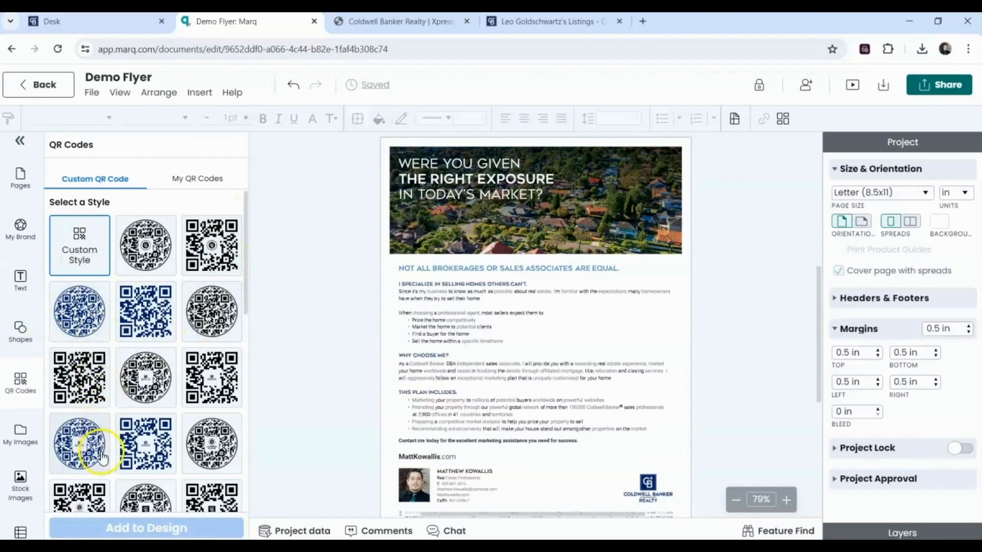
pyautogui.click(141, 301)
pyautogui.moveTo(245, 277); pyautogui.dragTo(244, 453)
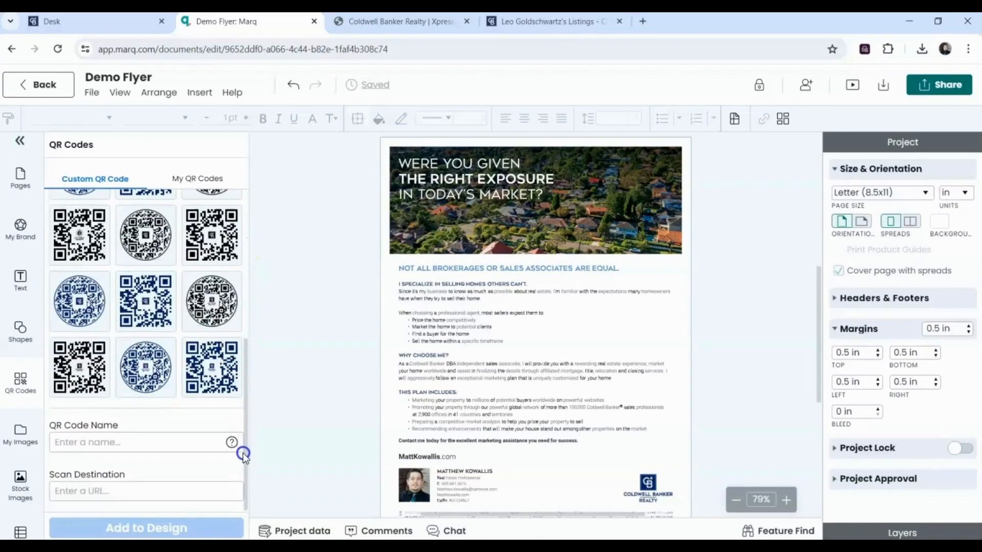
# - Click into the QR Code Name and Scan Destination fields, then leave the QR panel
pyautogui.click(116, 441)
pyautogui.click(111, 491)
pyautogui.click(19, 306)
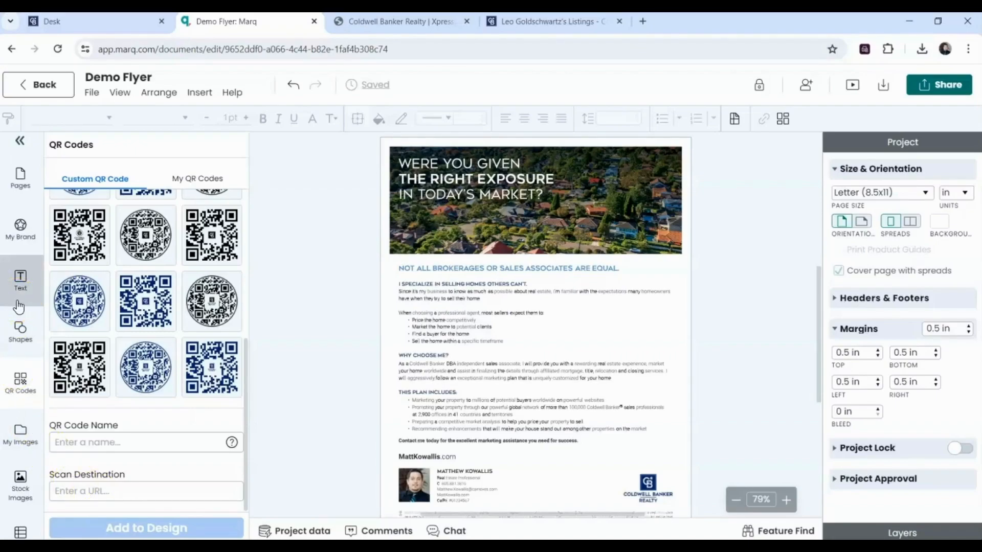
pyautogui.click(51, 85)
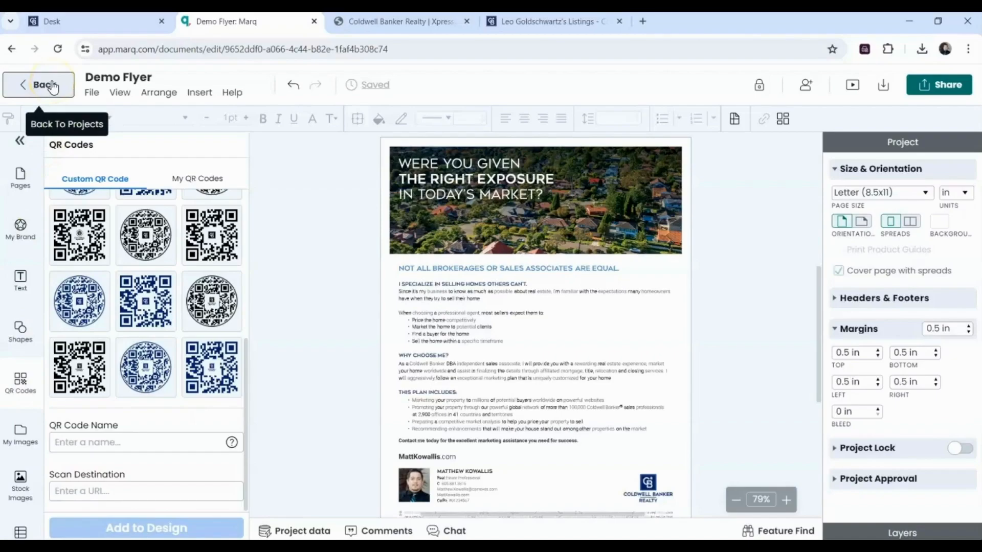
# - Go back to the projects dashboard, open the New Project dropdown, and dismiss it
pyautogui.click(53, 87)
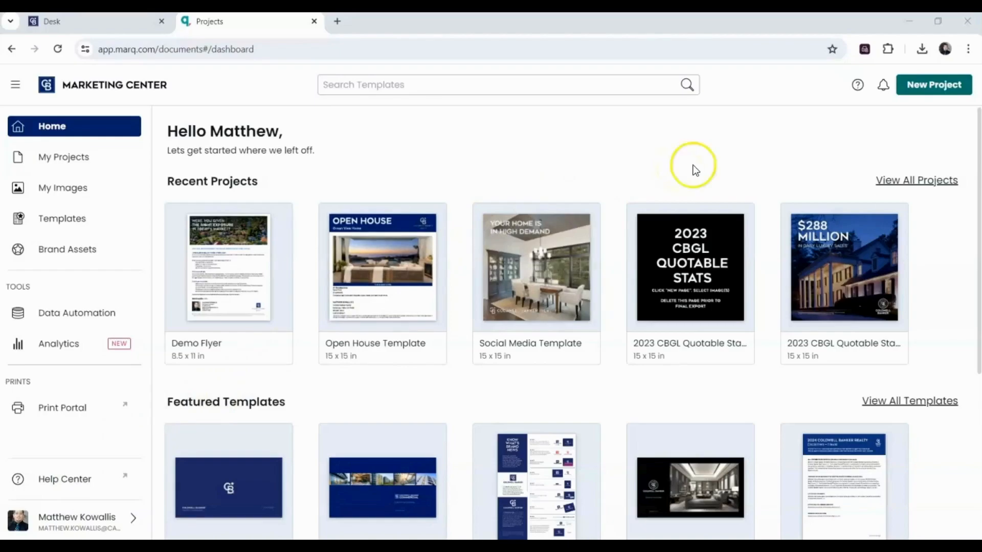
pyautogui.click(946, 96)
pyautogui.click(931, 142)
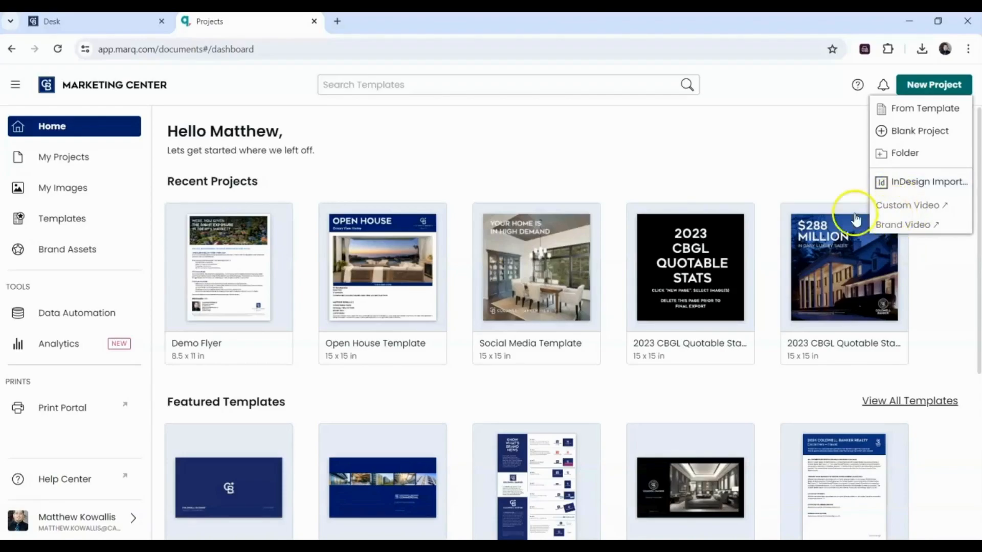
pyautogui.rightClick(626, 162)
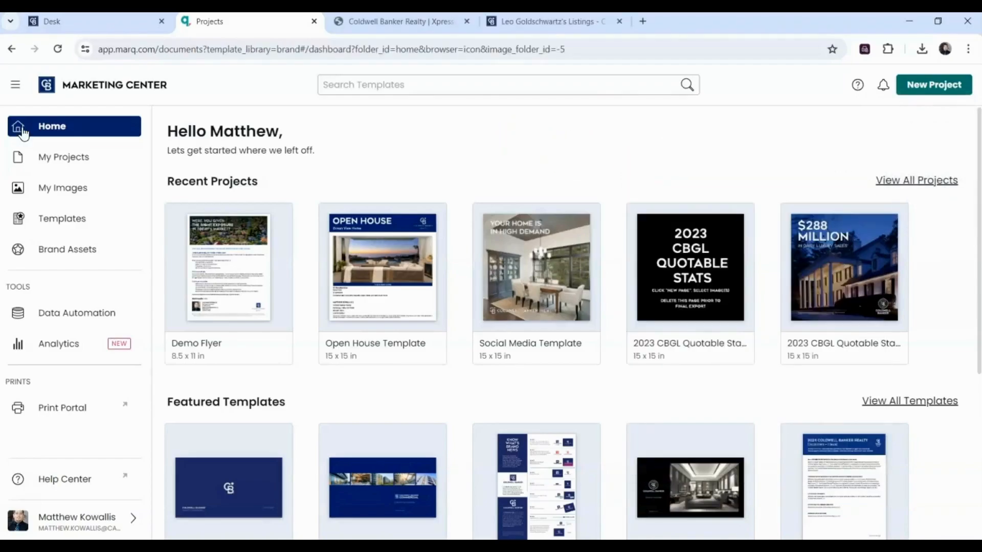